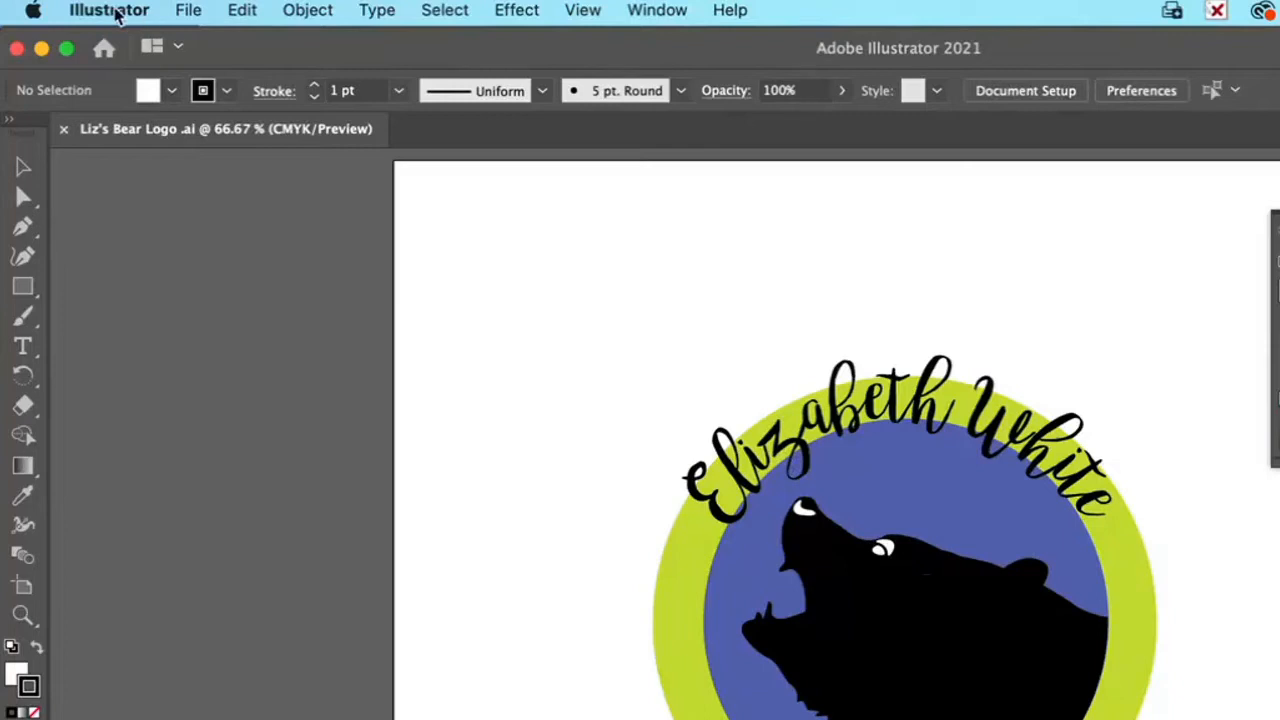
# Step: Create a Letter-size print document, 8.5 x 11 in, named with the owner's title and surname followed by "Bear Logo"
pyautogui.click(125, 12)
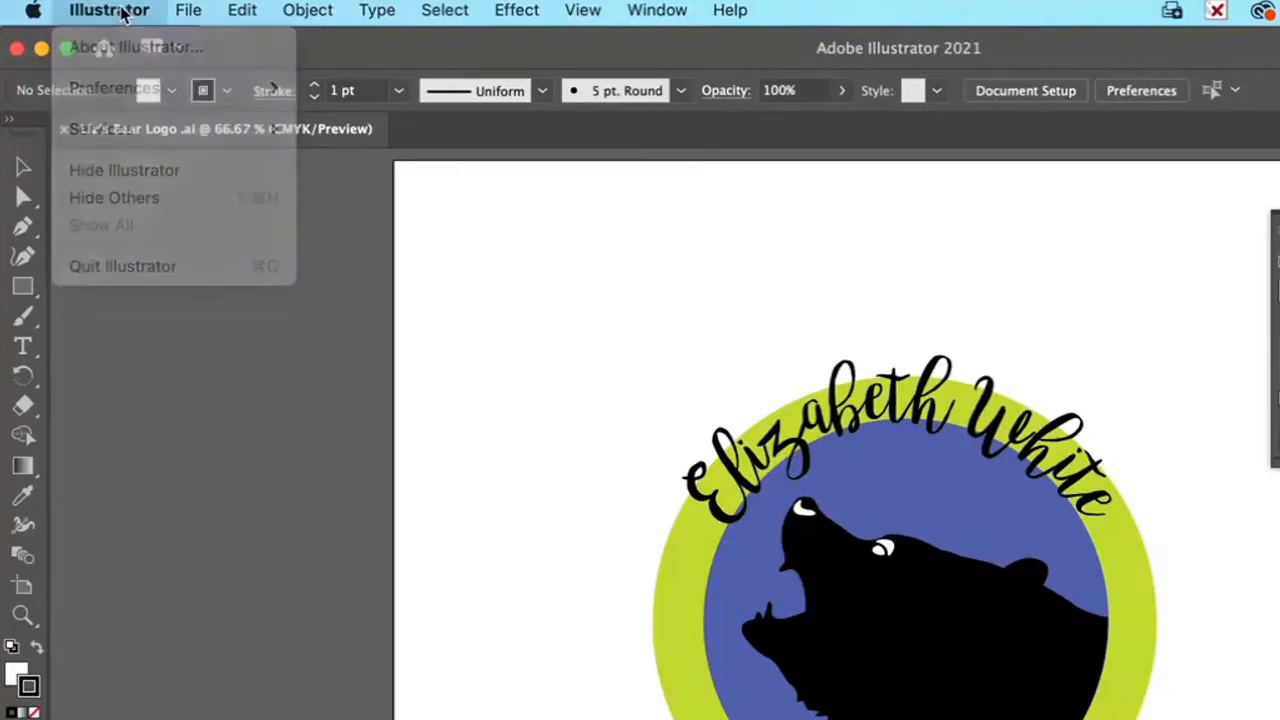
pyautogui.press('super+n')
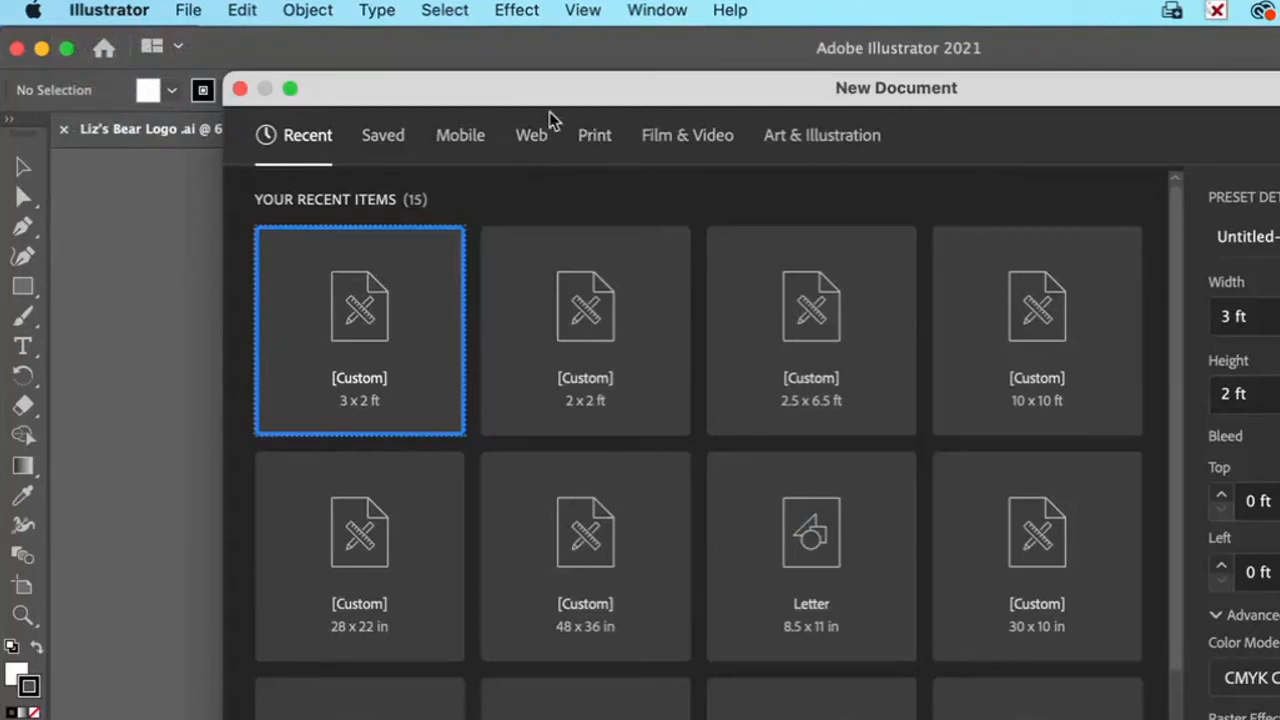
pyautogui.click(593, 140)
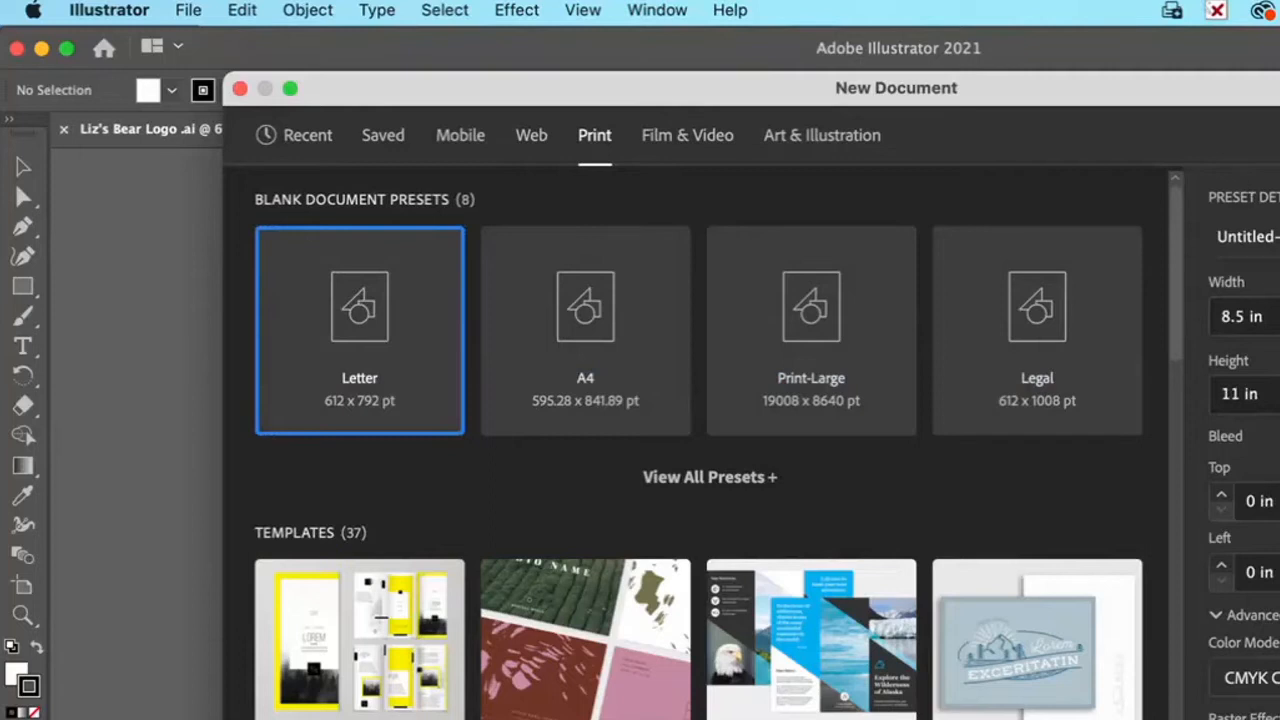
pyautogui.click(1270, 237)
pyautogui.moveTo(1270, 237); pyautogui.dragTo(1201, 238)
pyautogui.write('Mrs. Whi')
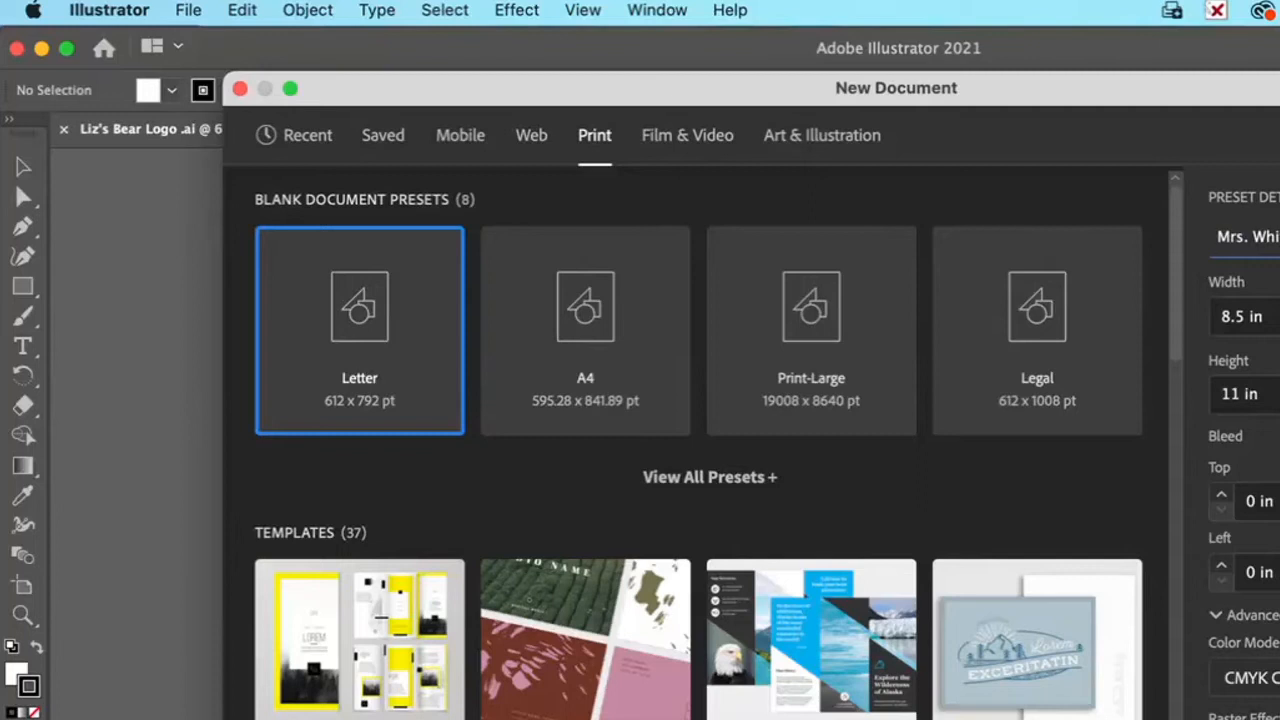
pyautogui.press('Return')
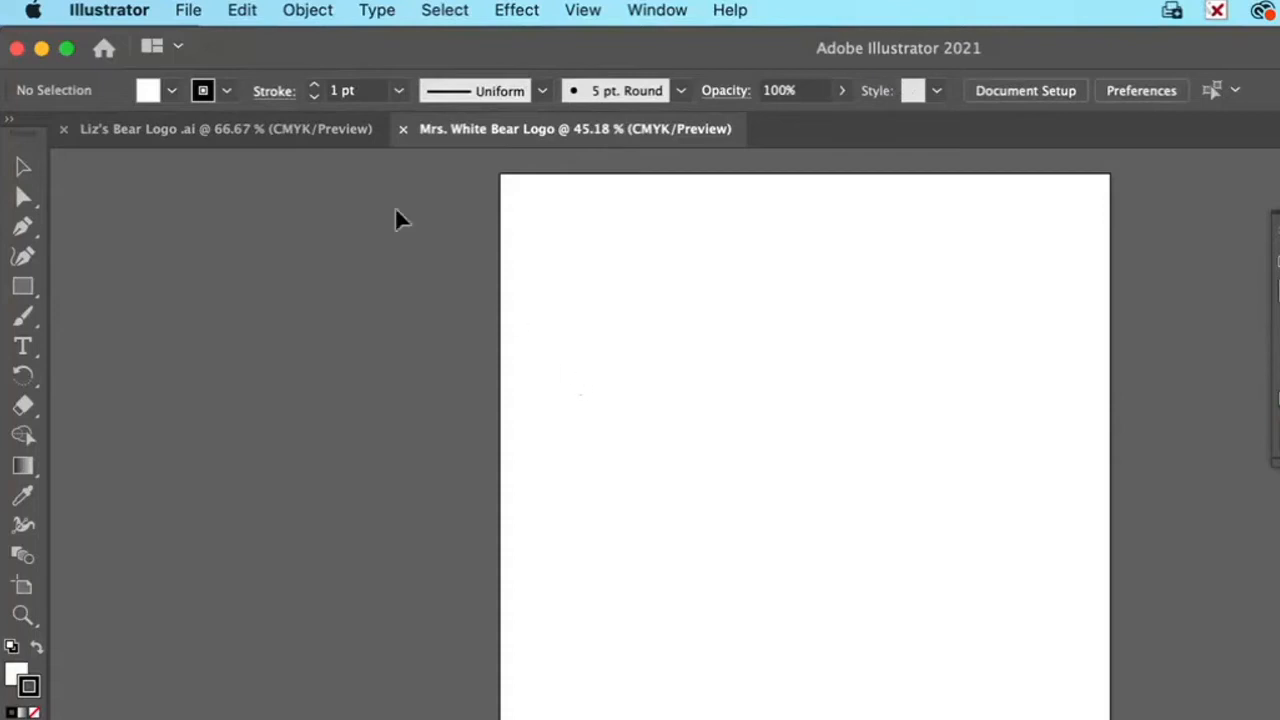
# Step: Begin saving the new document as a file in the Adobe Illustrator (ai) format
pyautogui.click(188, 10)
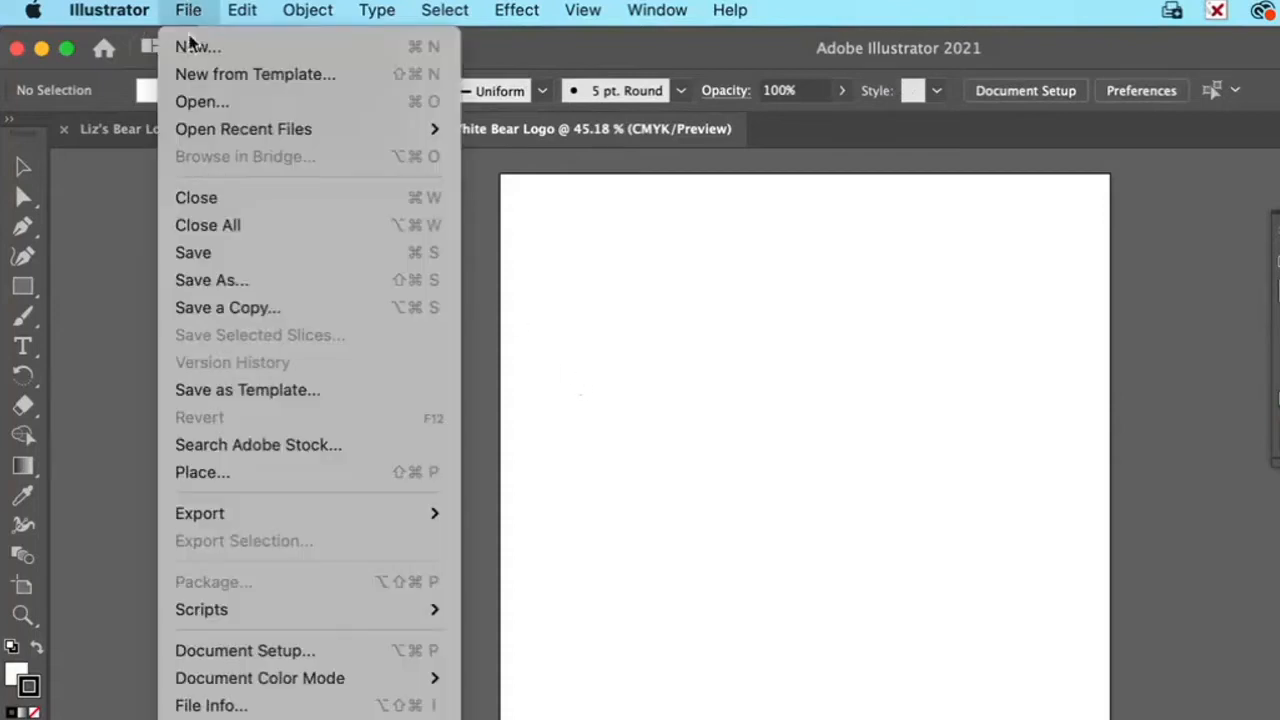
pyautogui.click(189, 279)
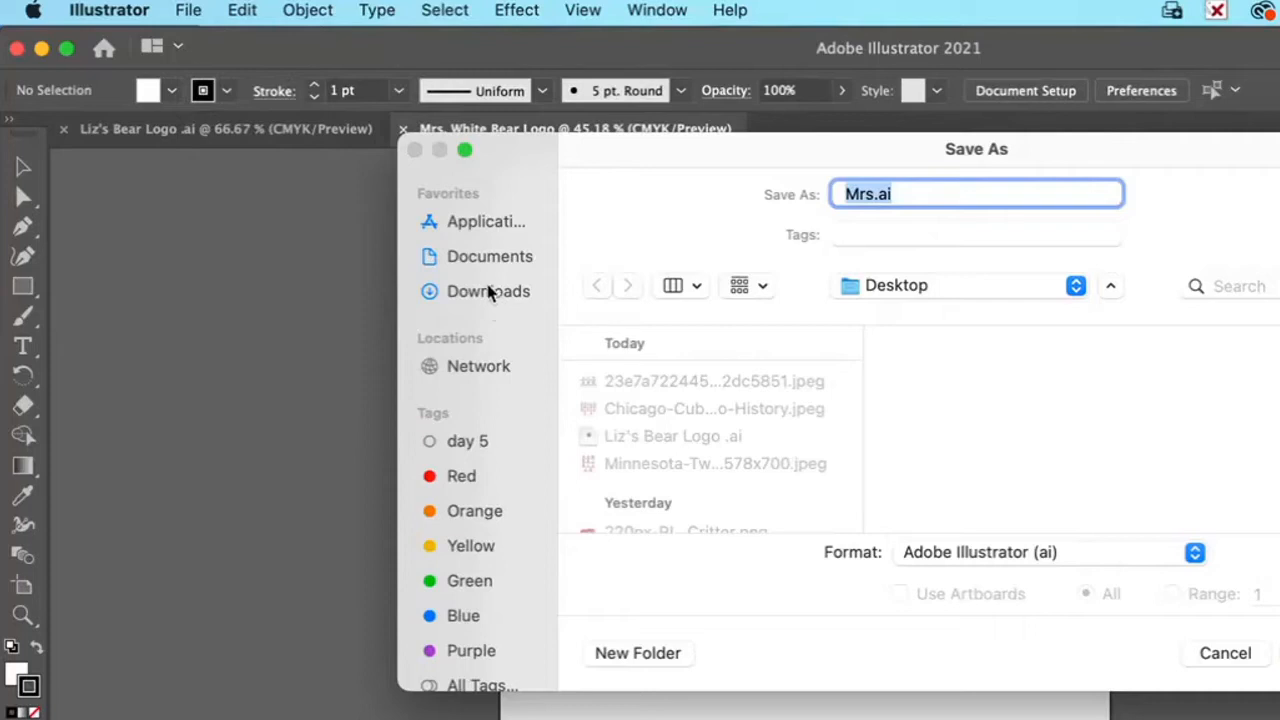
pyautogui.click(914, 193)
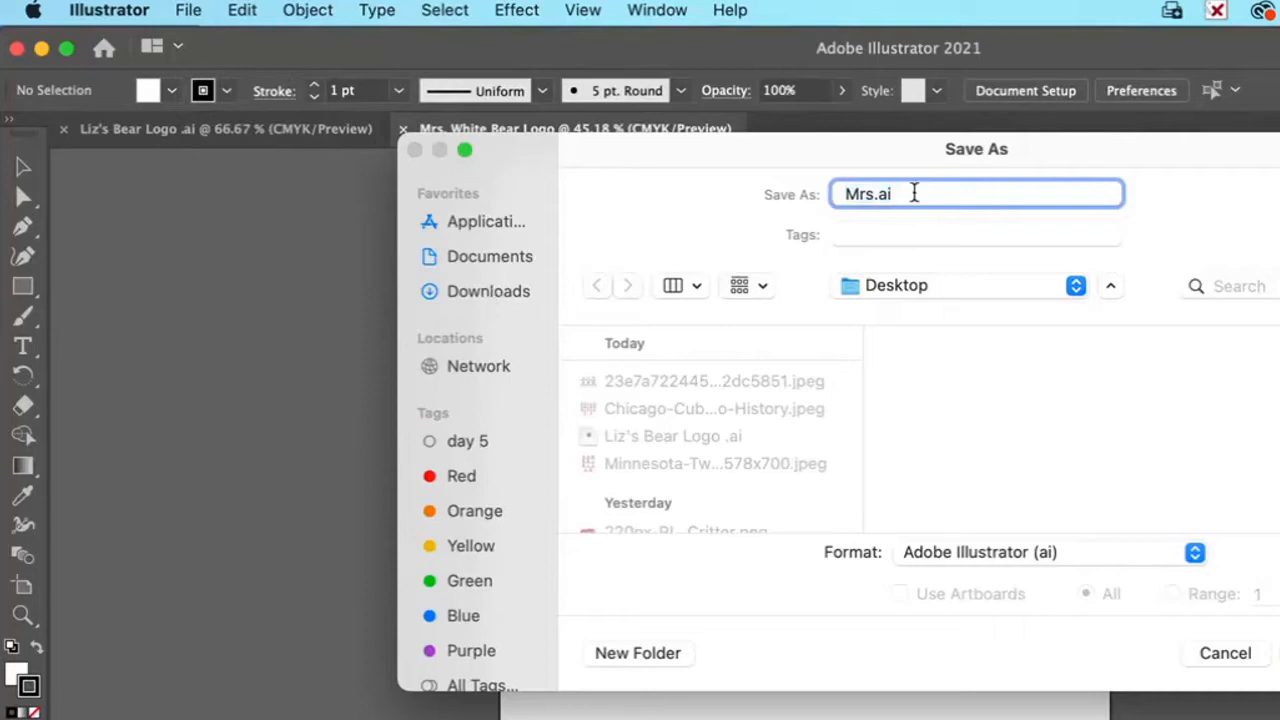
pyautogui.moveTo(914, 193); pyautogui.dragTo(825, 199)
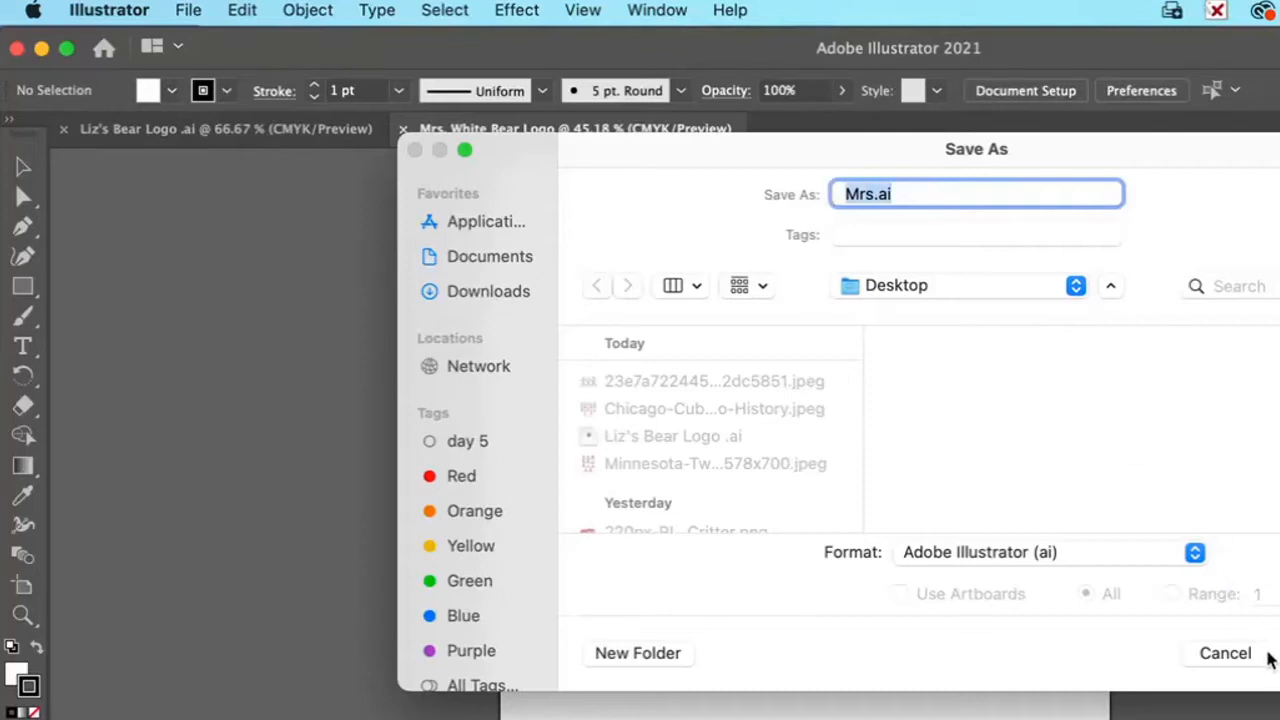
pyautogui.click(1072, 552)
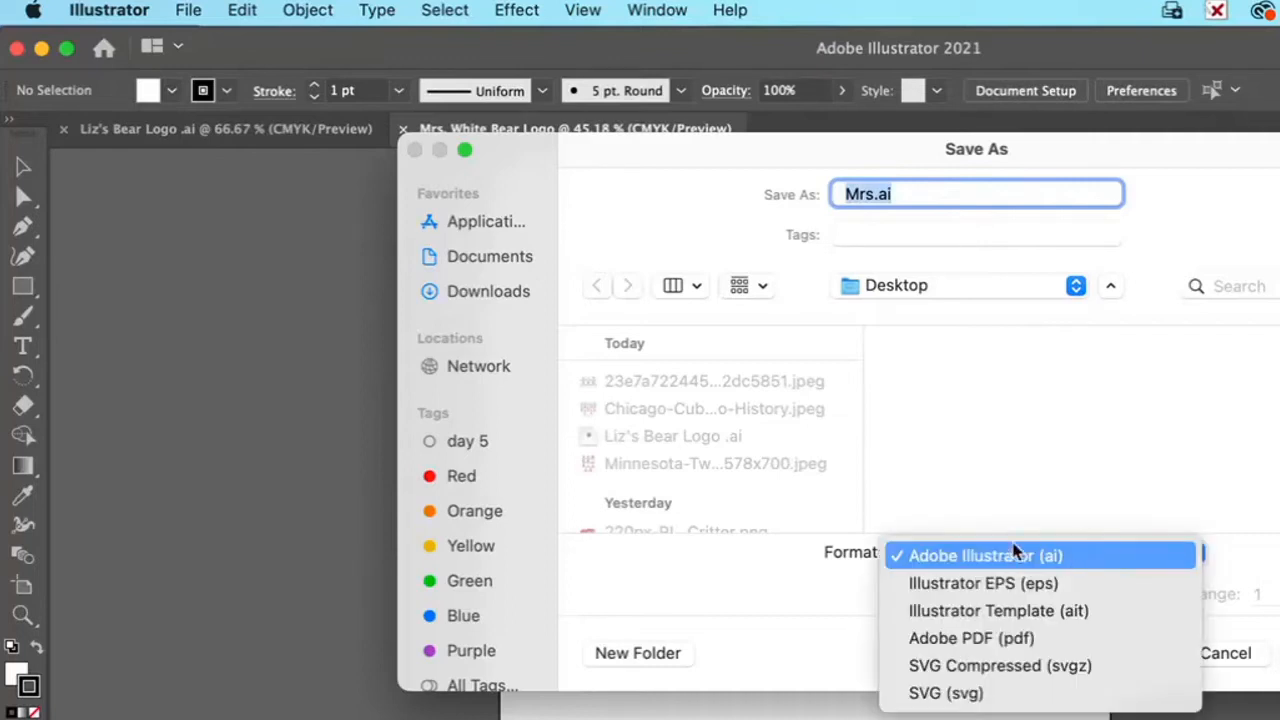
pyautogui.click(1058, 558)
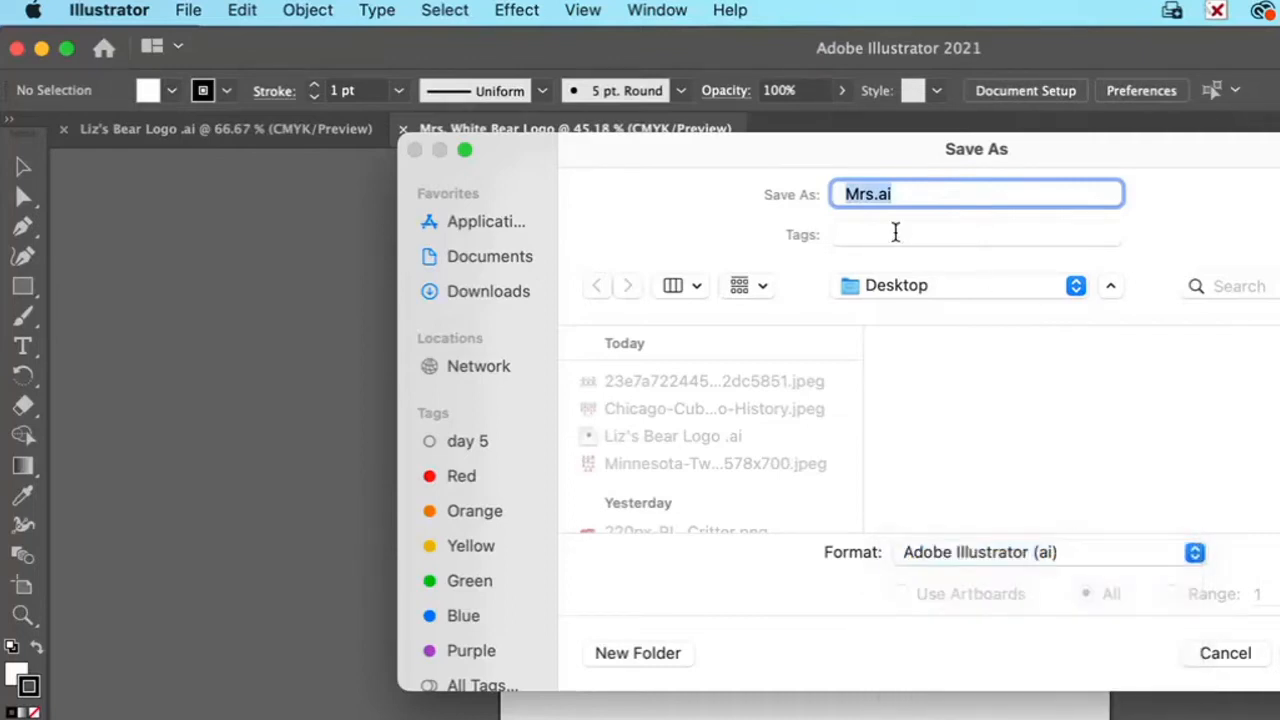
# Step: Name the file with the owner's title and surname plus "Bear Logo" and save it to the Desktop with the default Illustrator options
pyautogui.click(895, 192)
pyautogui.press('BackSpace')
pyautogui.press('BackSpace')
pyautogui.write('White')
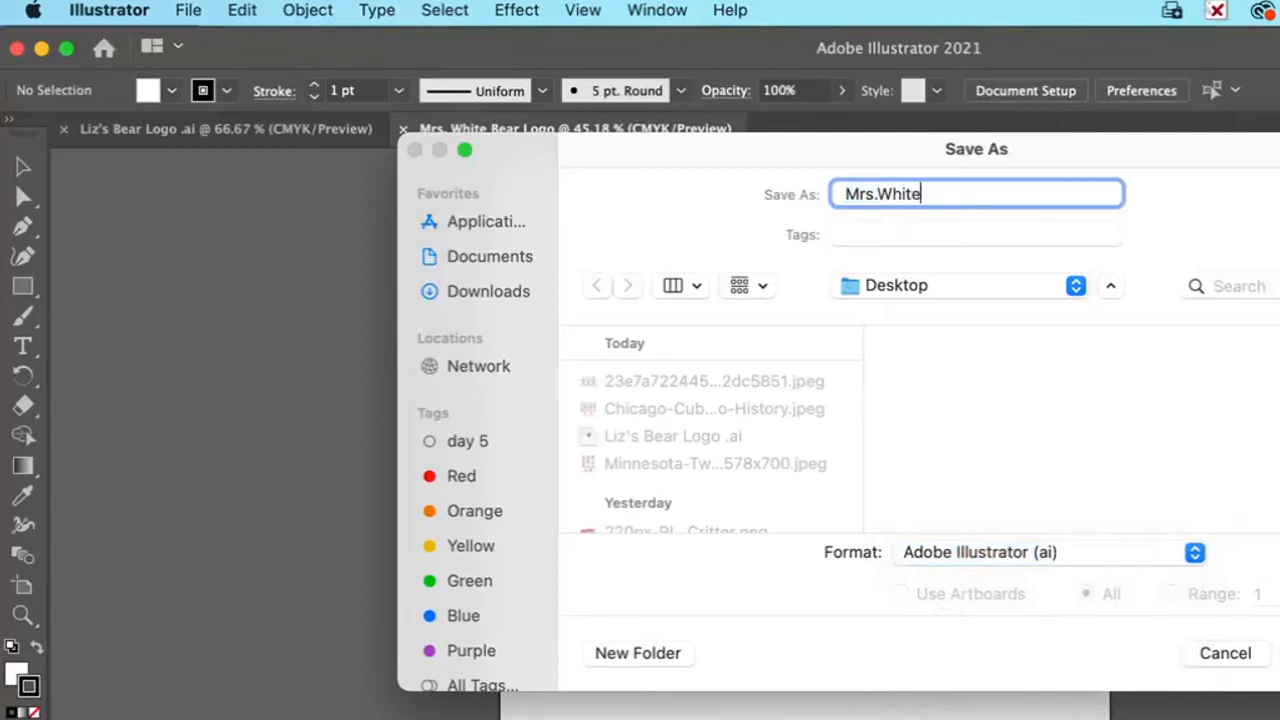
pyautogui.write(' Bear Logo')
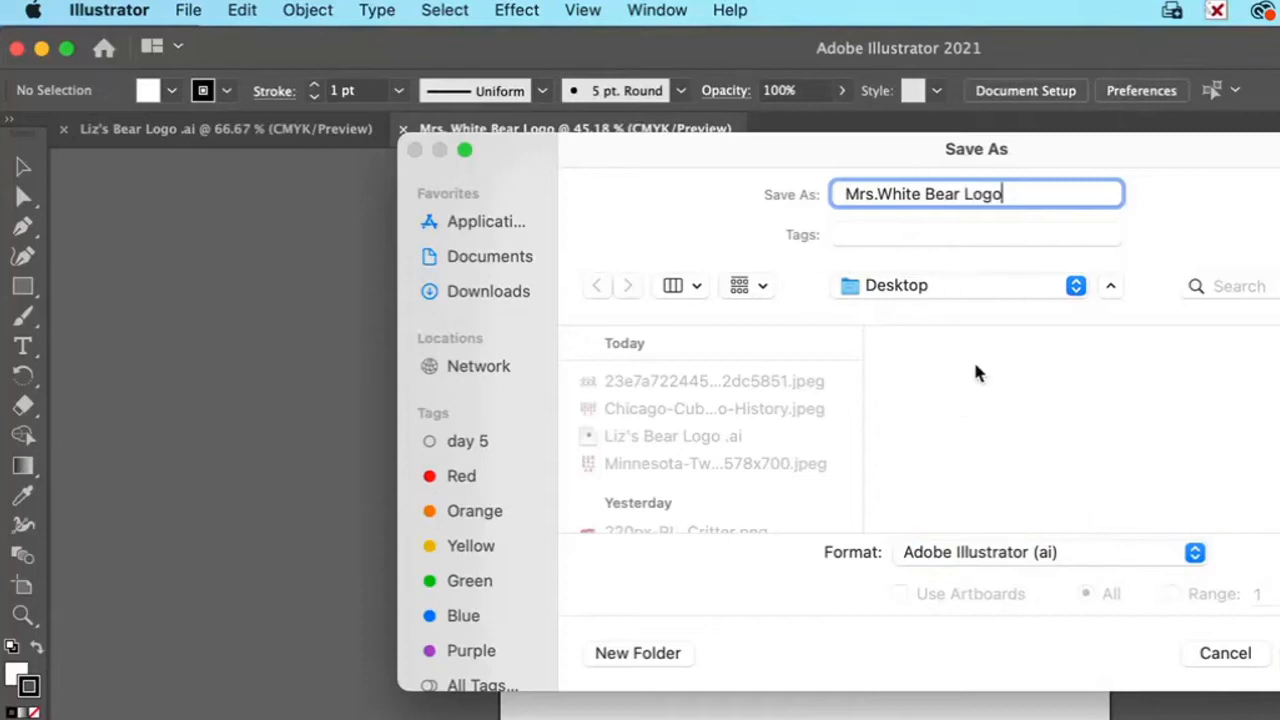
pyautogui.click(968, 287)
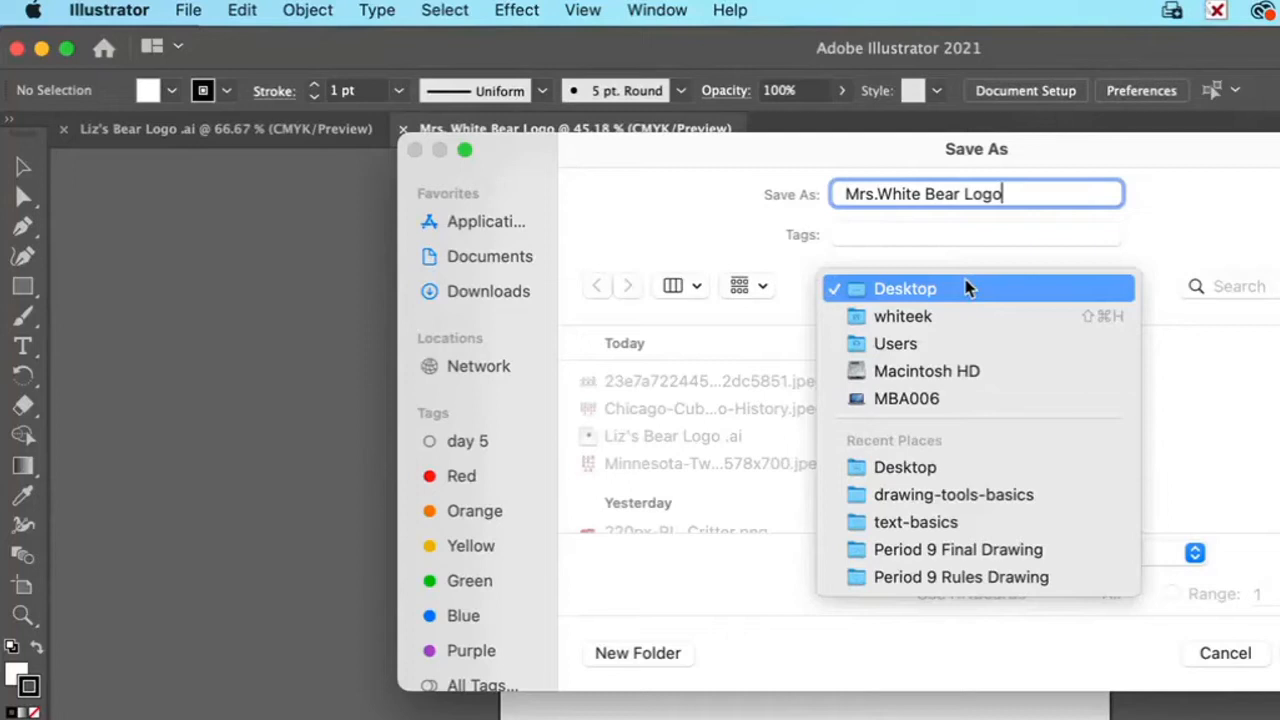
pyautogui.click(968, 288)
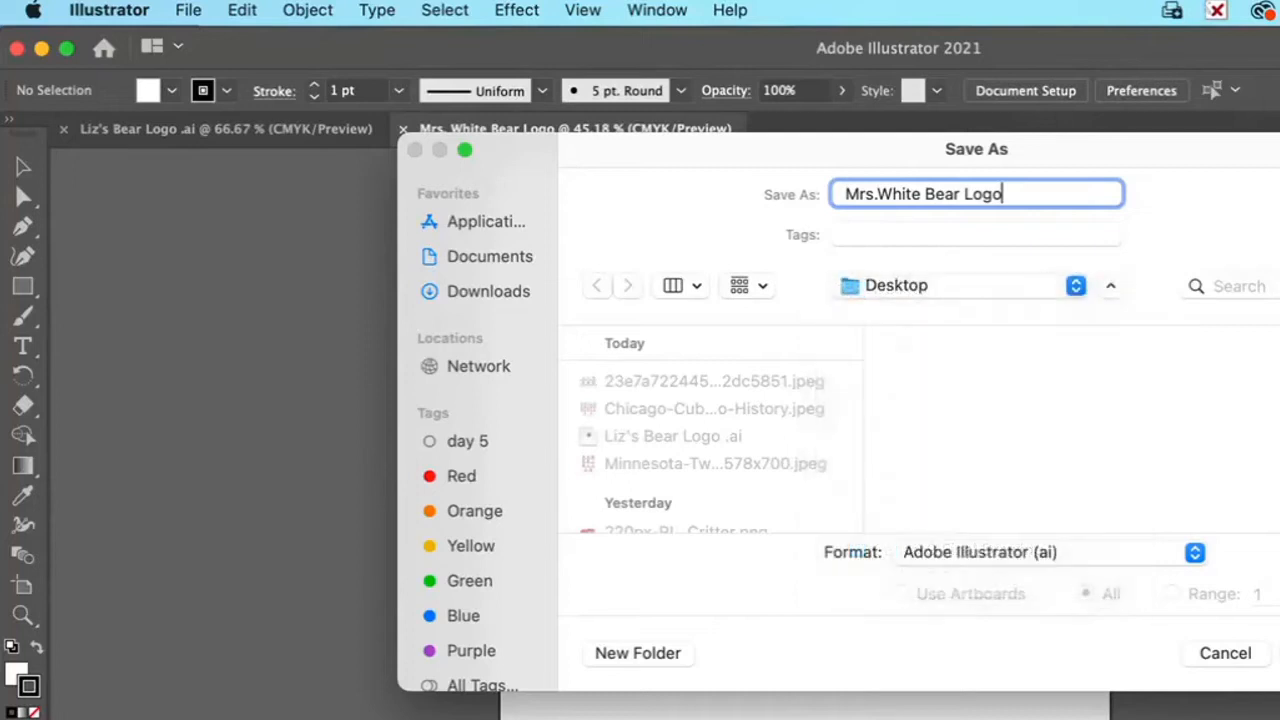
pyautogui.press('Return')
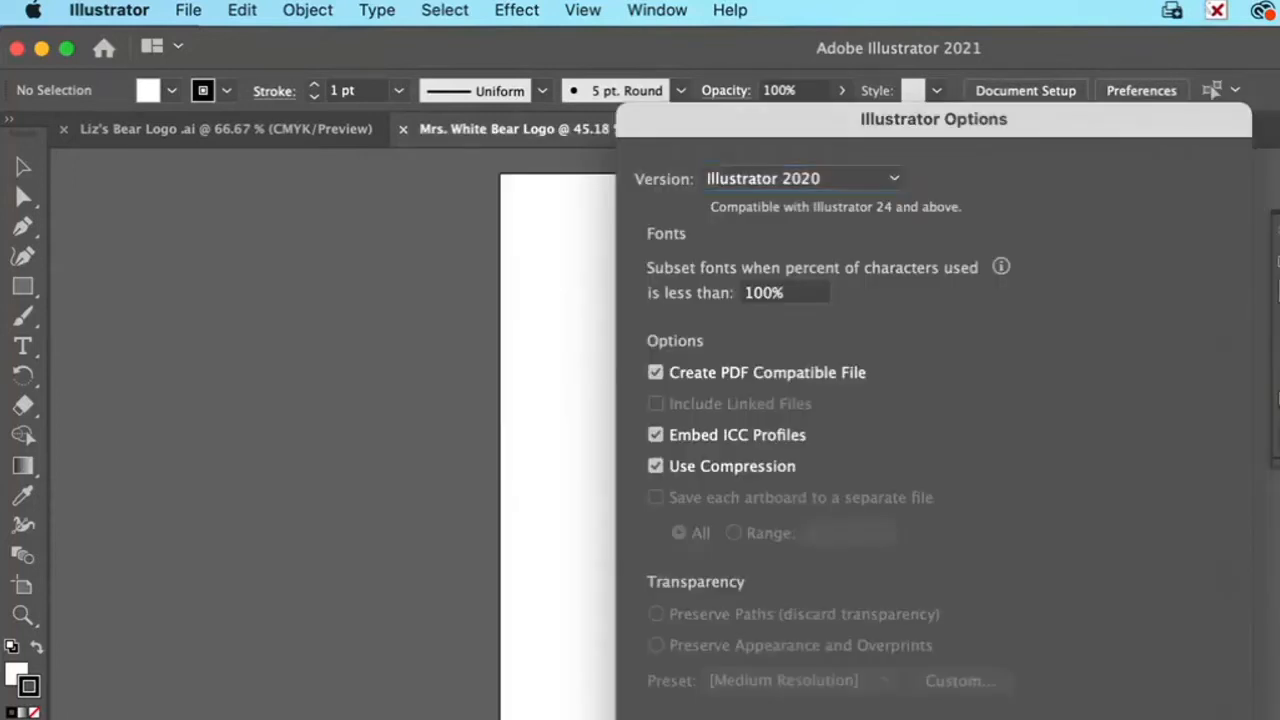
pyautogui.press('Return')
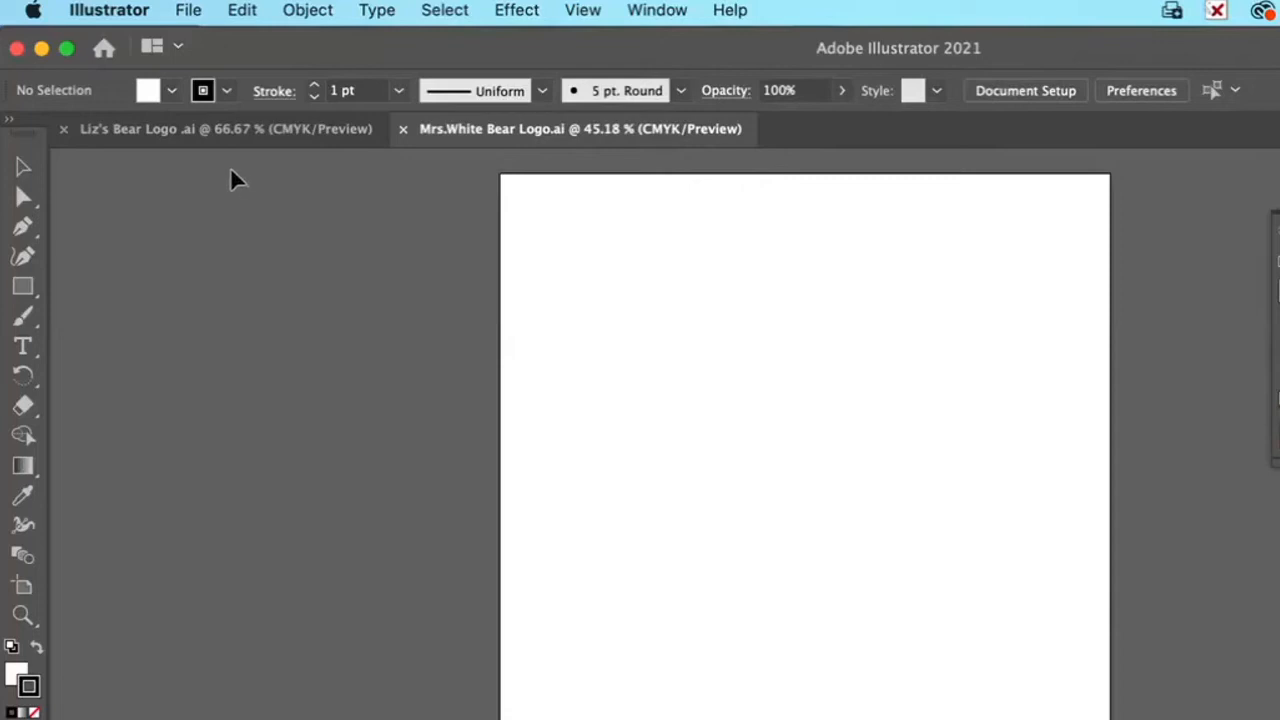
# Step: Place the image "bear side view.jpg" from the Desktop onto the upper part of the artboard
pyautogui.click(188, 9)
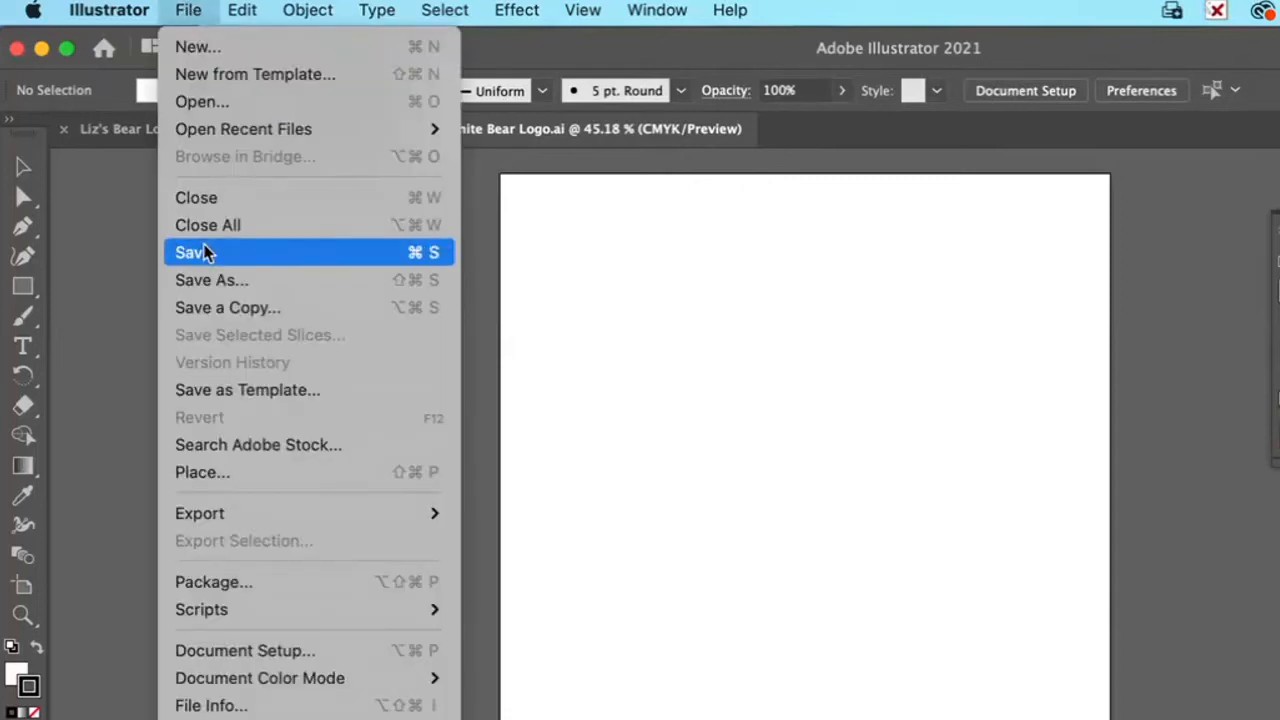
pyautogui.moveTo(222, 515)
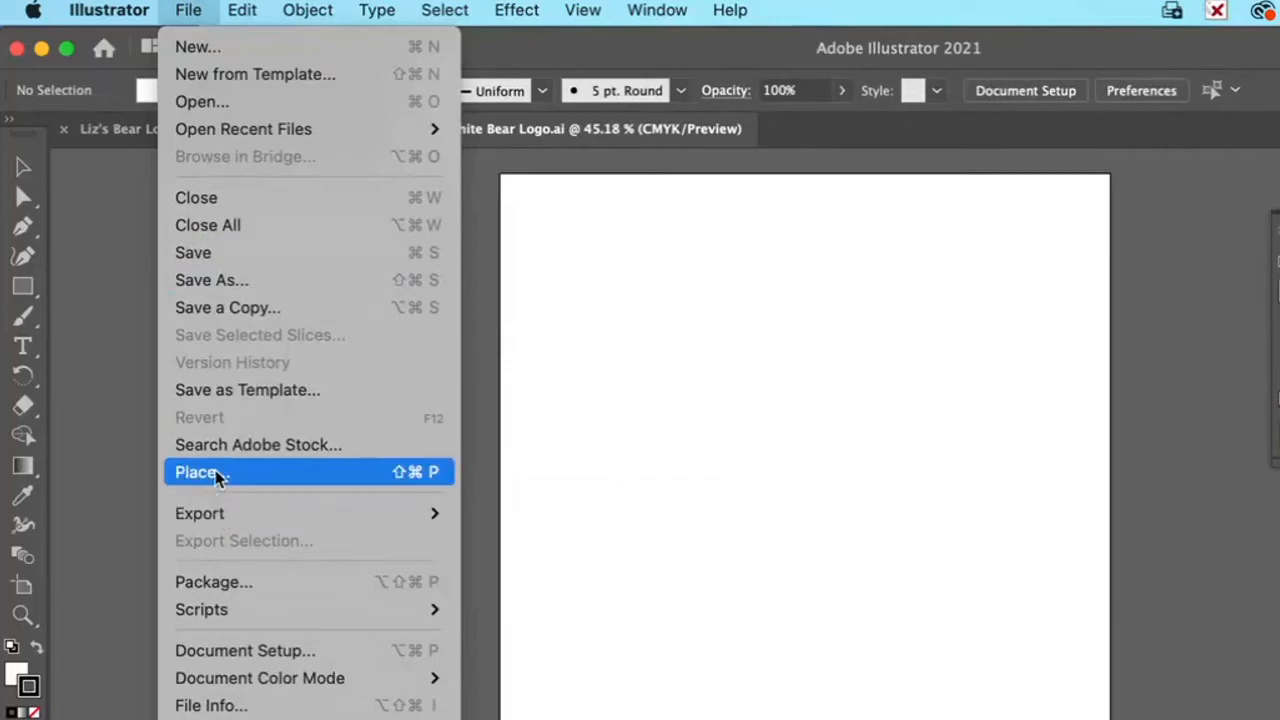
pyautogui.click(325, 471)
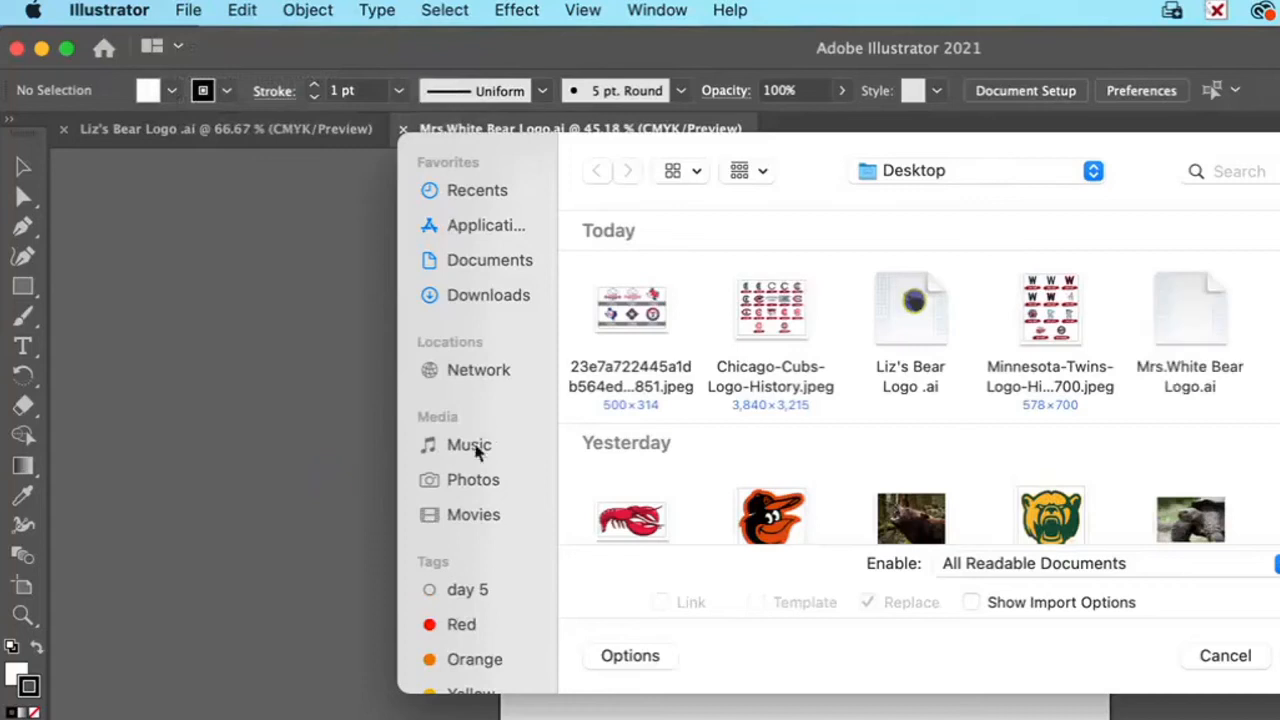
pyautogui.scroll(-5, 931, 378)
pyautogui.click(910, 352)
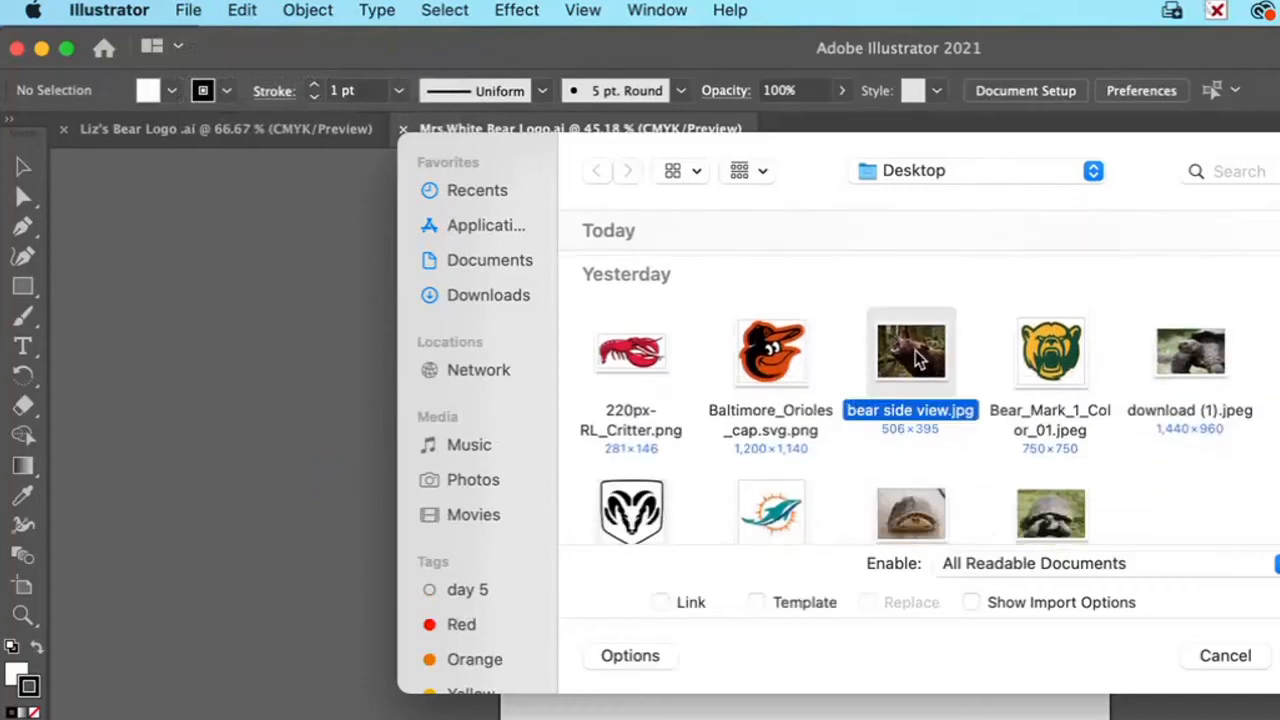
pyautogui.press('Return')
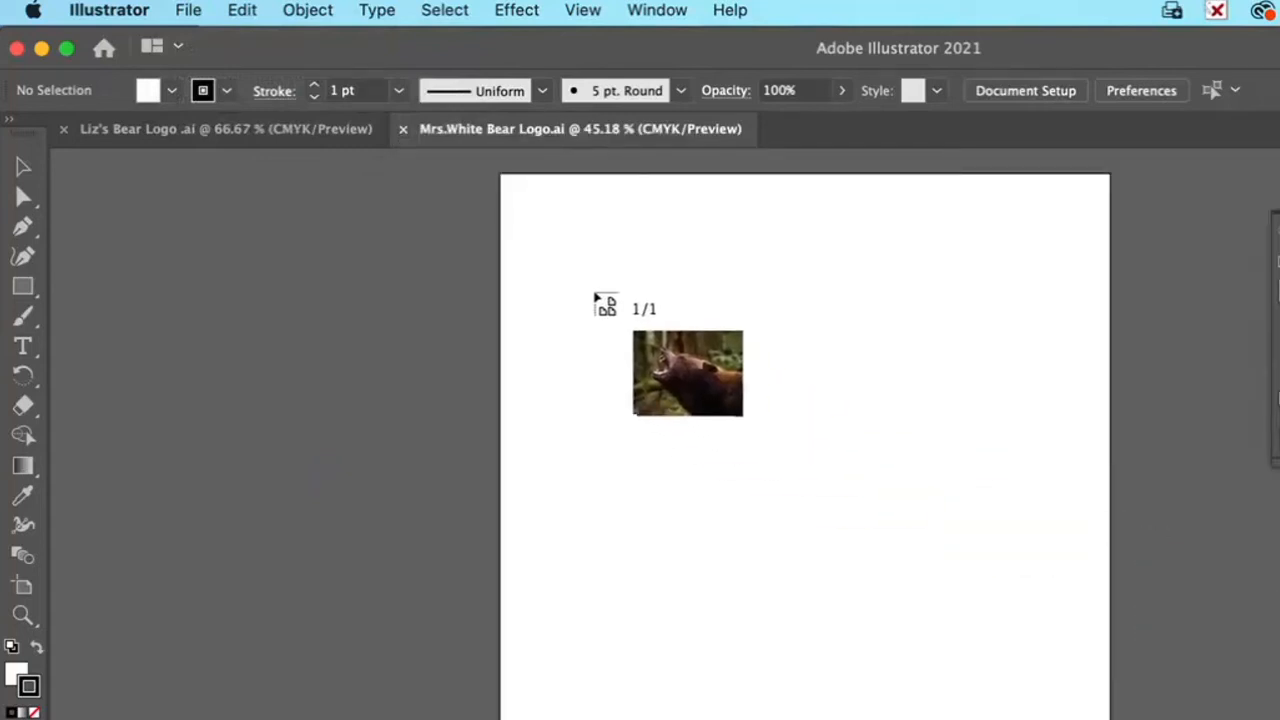
pyautogui.click(595, 296)
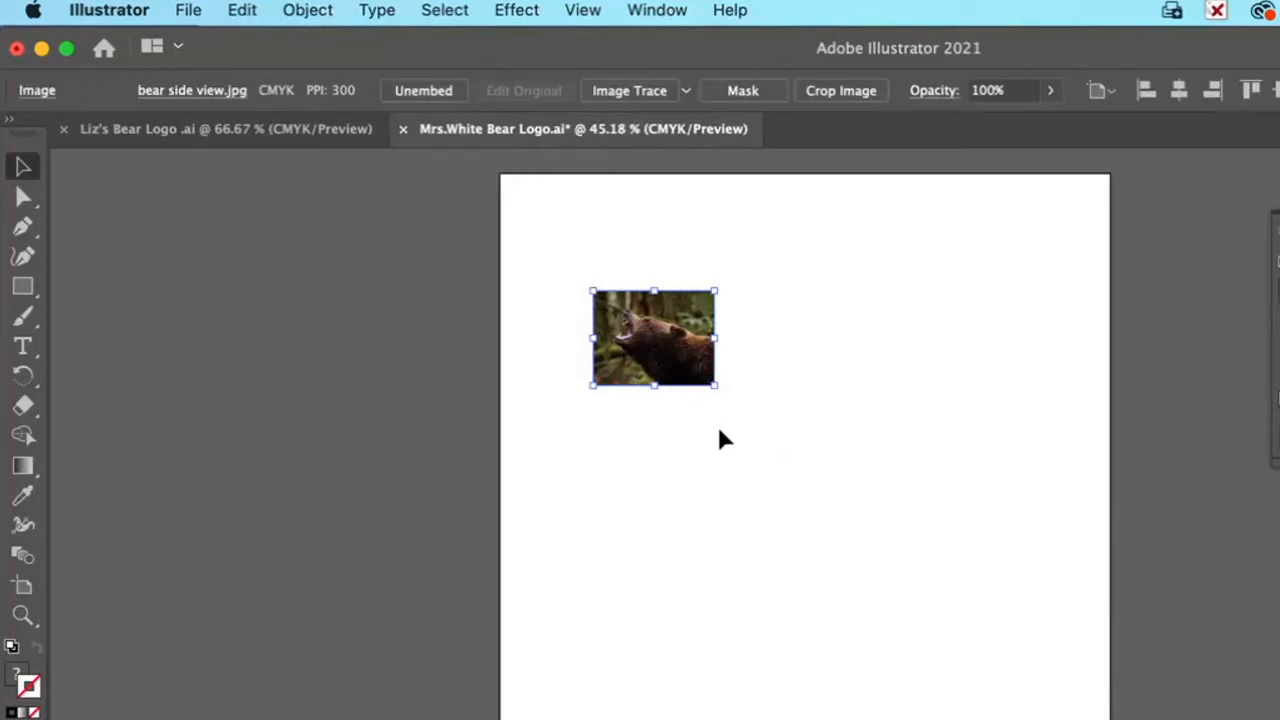
# Step: Try stretching the placed bear photo vertically without keeping its proportions, and undo the stretch
pyautogui.moveTo(716, 389); pyautogui.dragTo(712, 425)
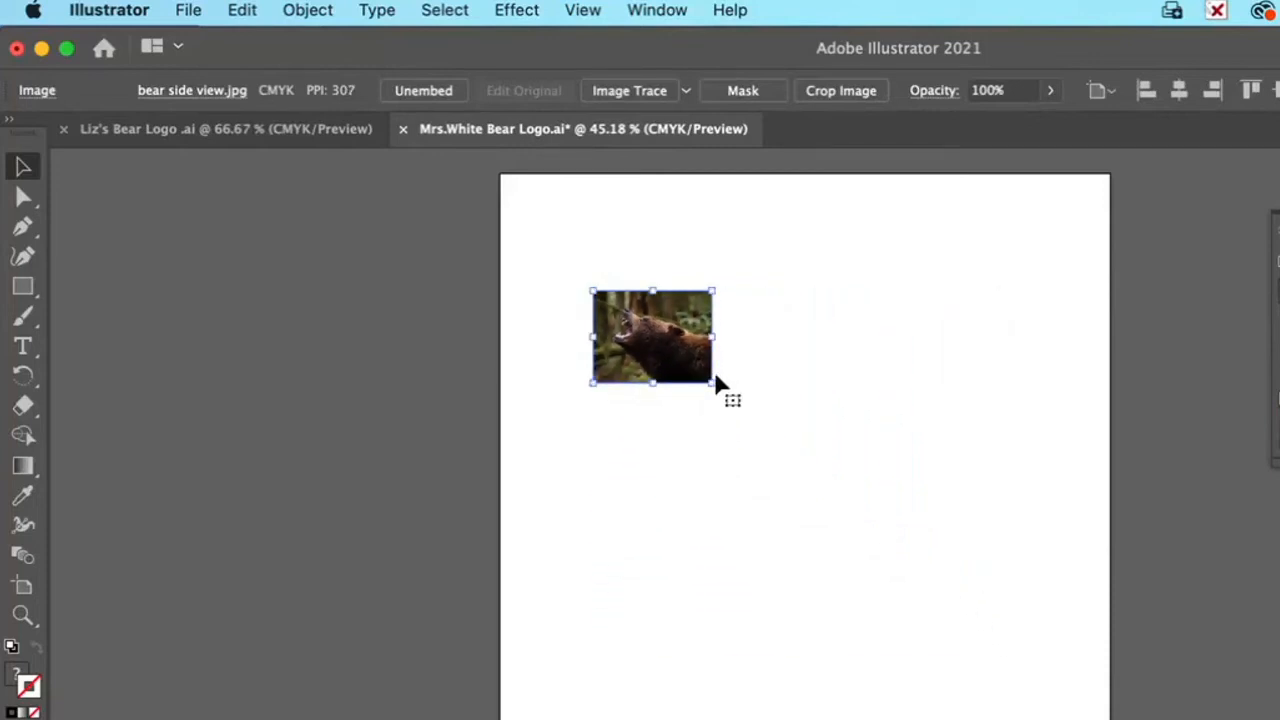
pyautogui.moveTo(653, 383); pyautogui.dragTo(720, 611)
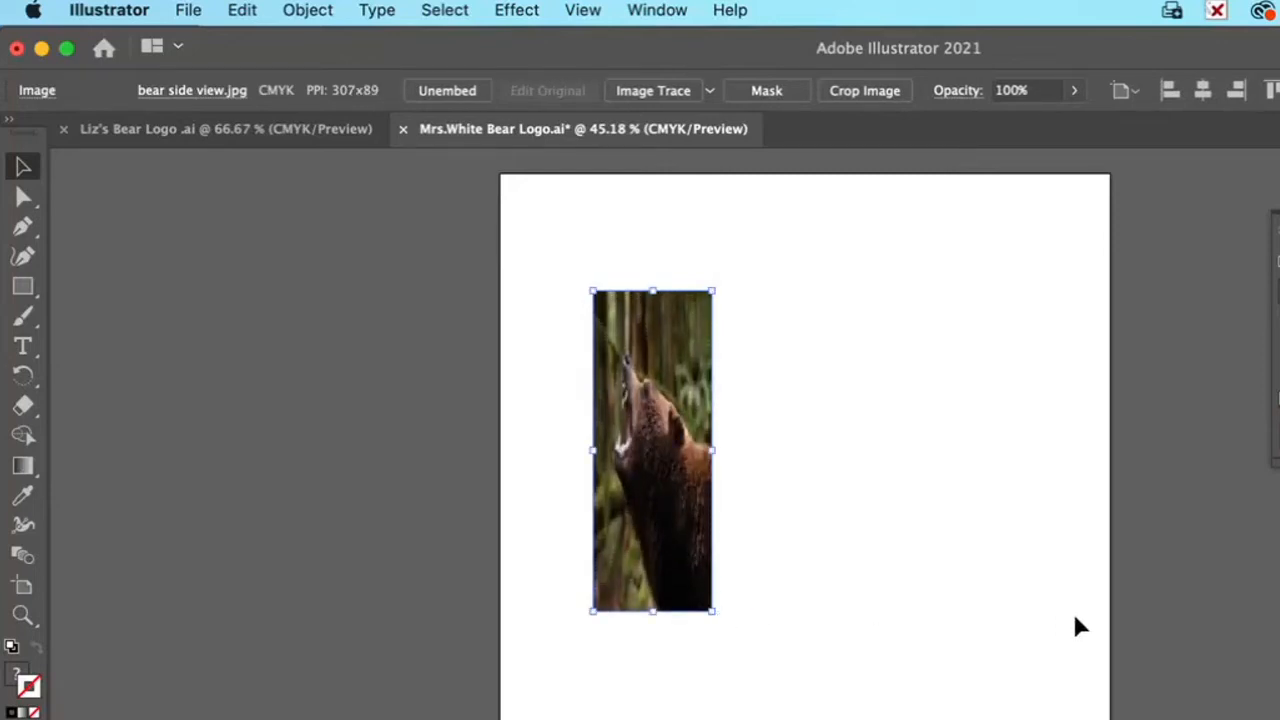
pyautogui.press('super+z')
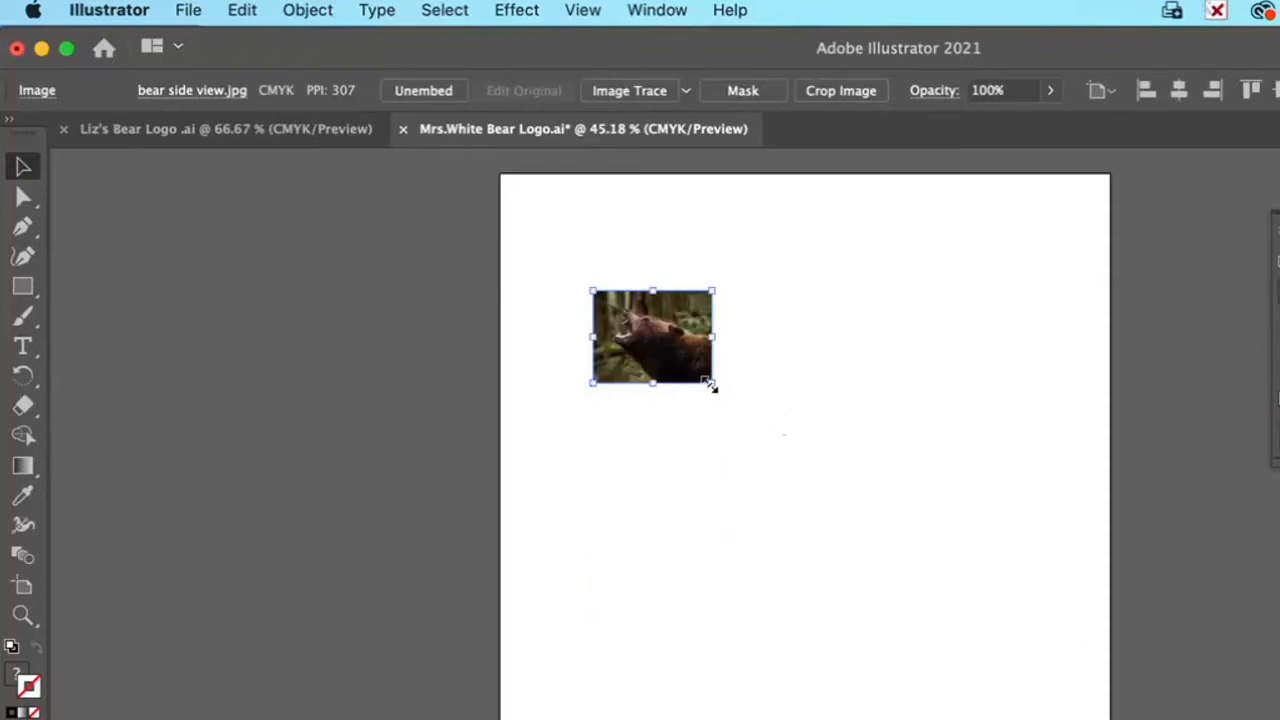
# Step: Enlarge the bear photo proportionally to most of the artboard's width and center it between the side edges
pyautogui.moveTo(712, 383); pyautogui.dragTo(1089, 676)
pyautogui.moveTo(876, 575); pyautogui.dragTo(838, 530)
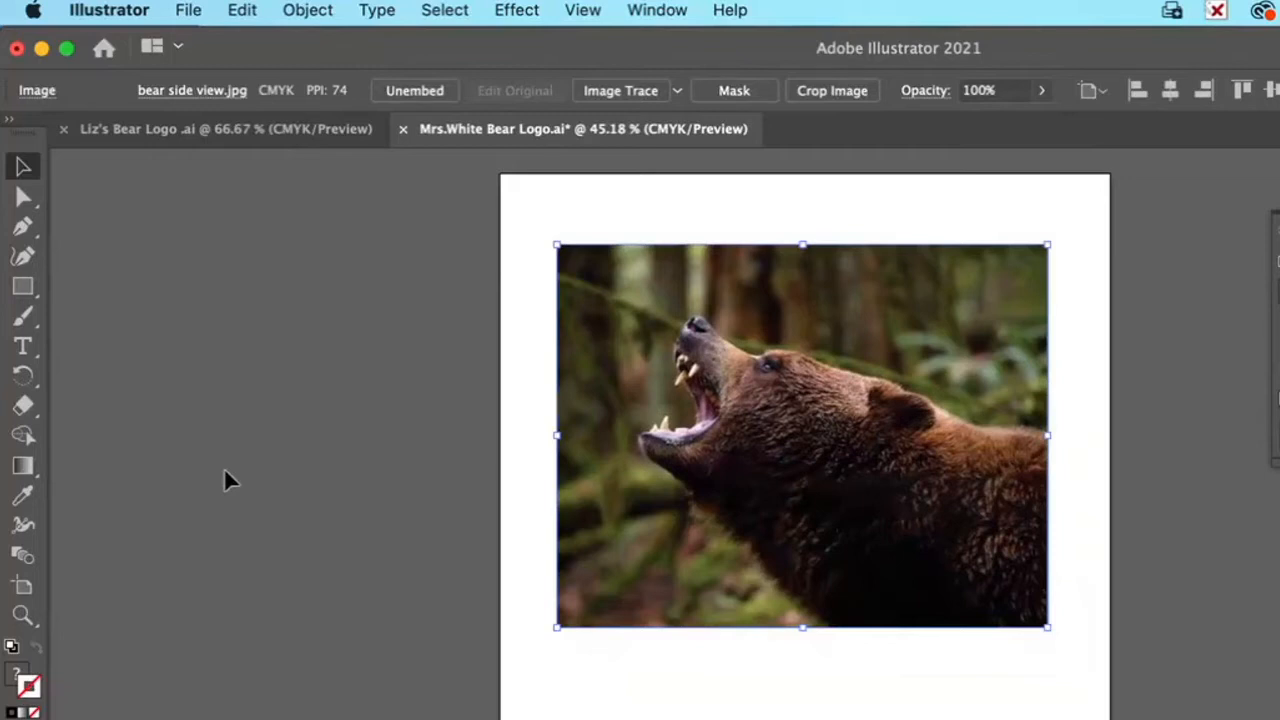
# Step: Lock the placed bear photo on the artboard and try to move it
pyautogui.click(307, 12)
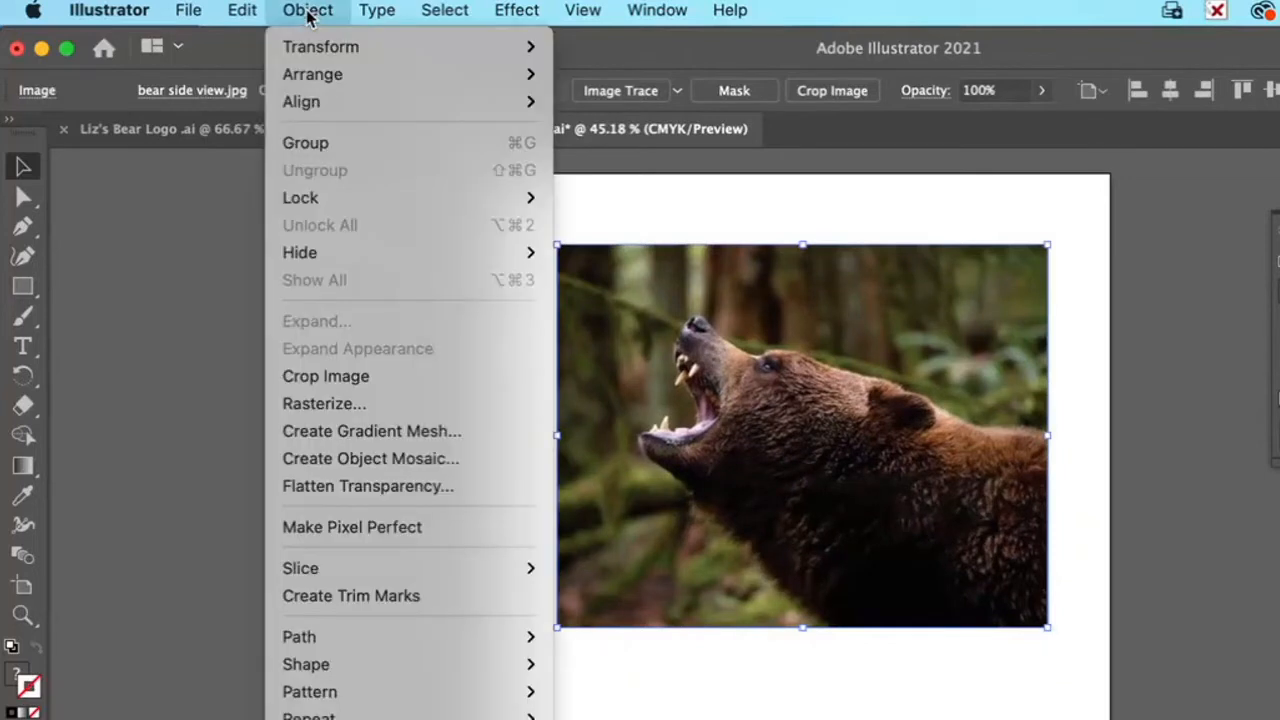
pyautogui.moveTo(305, 205)
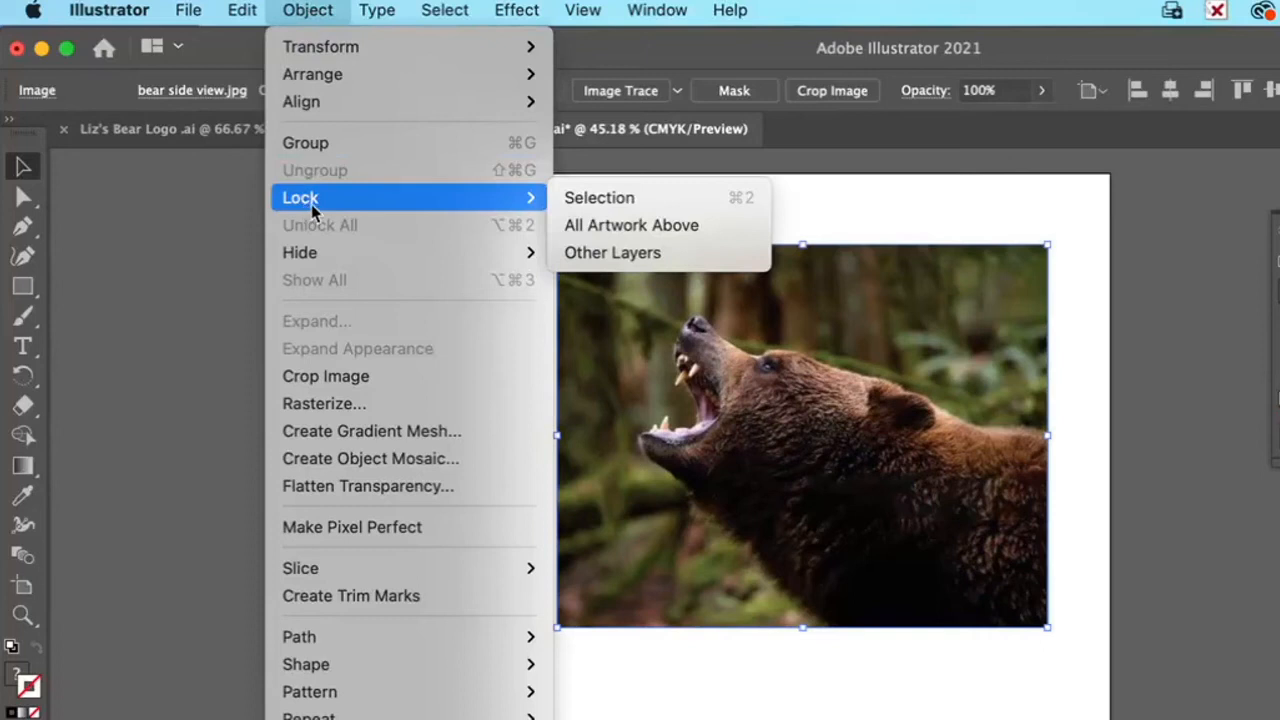
pyautogui.click(712, 203)
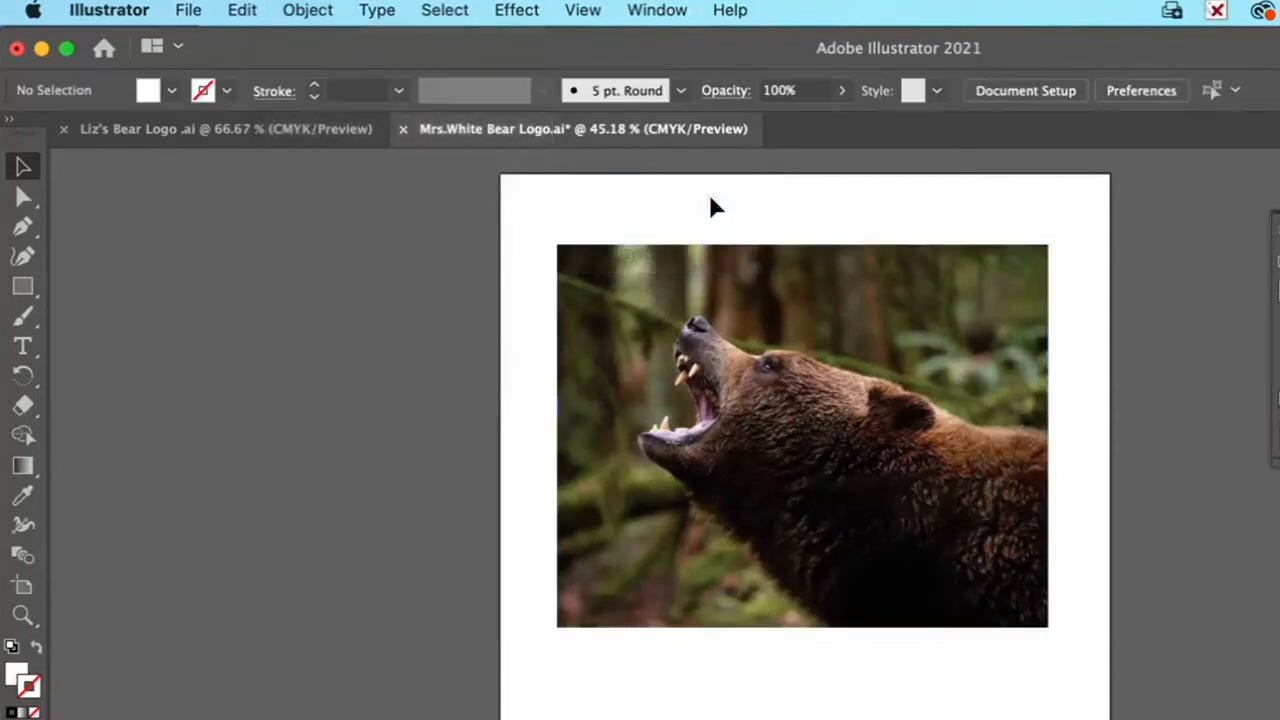
pyautogui.moveTo(773, 425); pyautogui.dragTo(749, 263)
pyautogui.moveTo(751, 525); pyautogui.dragTo(925, 514)
# Step: Check the finished bear logo in the other open document, and return to the bear photo for a close view of the head
pyautogui.click(23, 615)
pyautogui.click(822, 396)
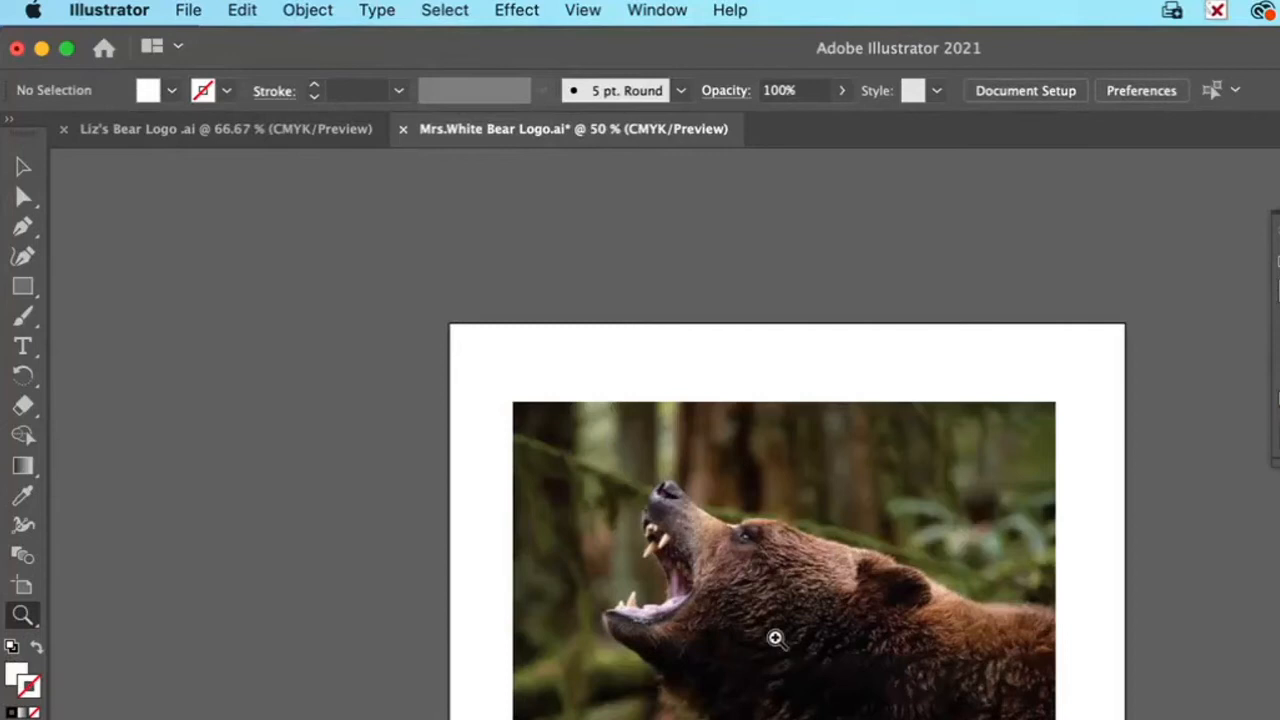
pyautogui.click(789, 615)
pyautogui.click(803, 535)
pyautogui.click(801, 534)
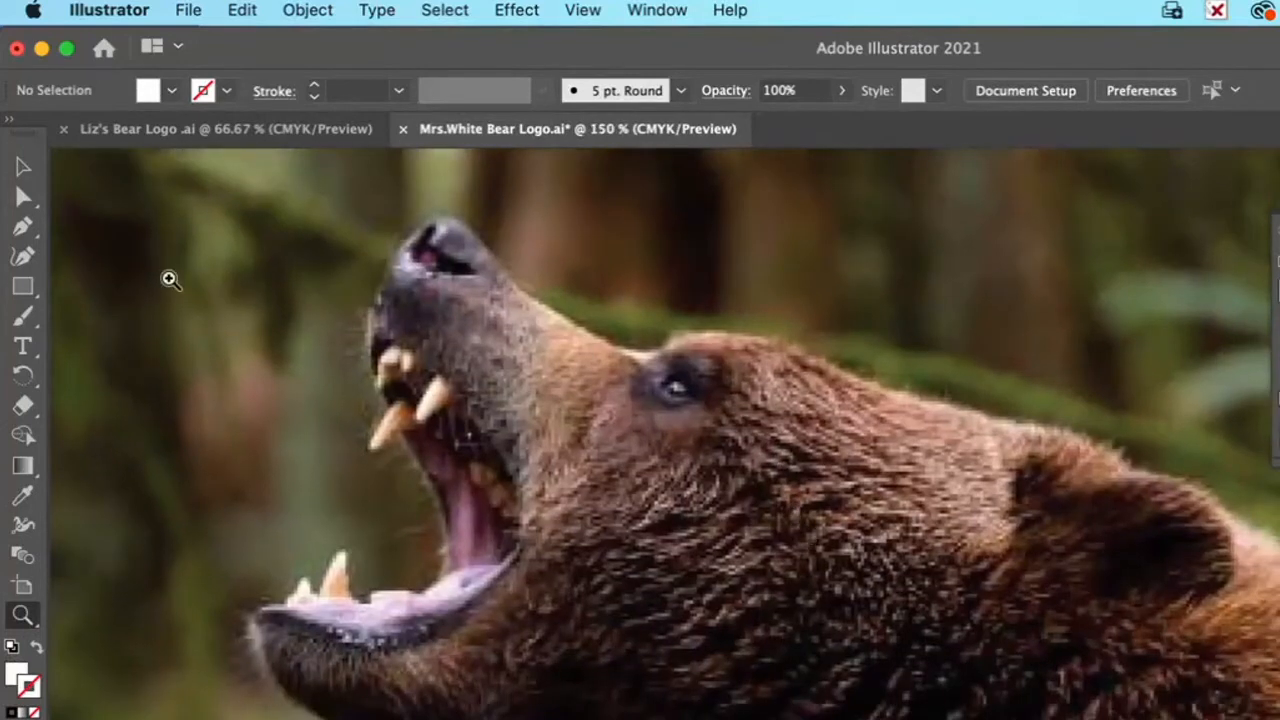
pyautogui.click(236, 134)
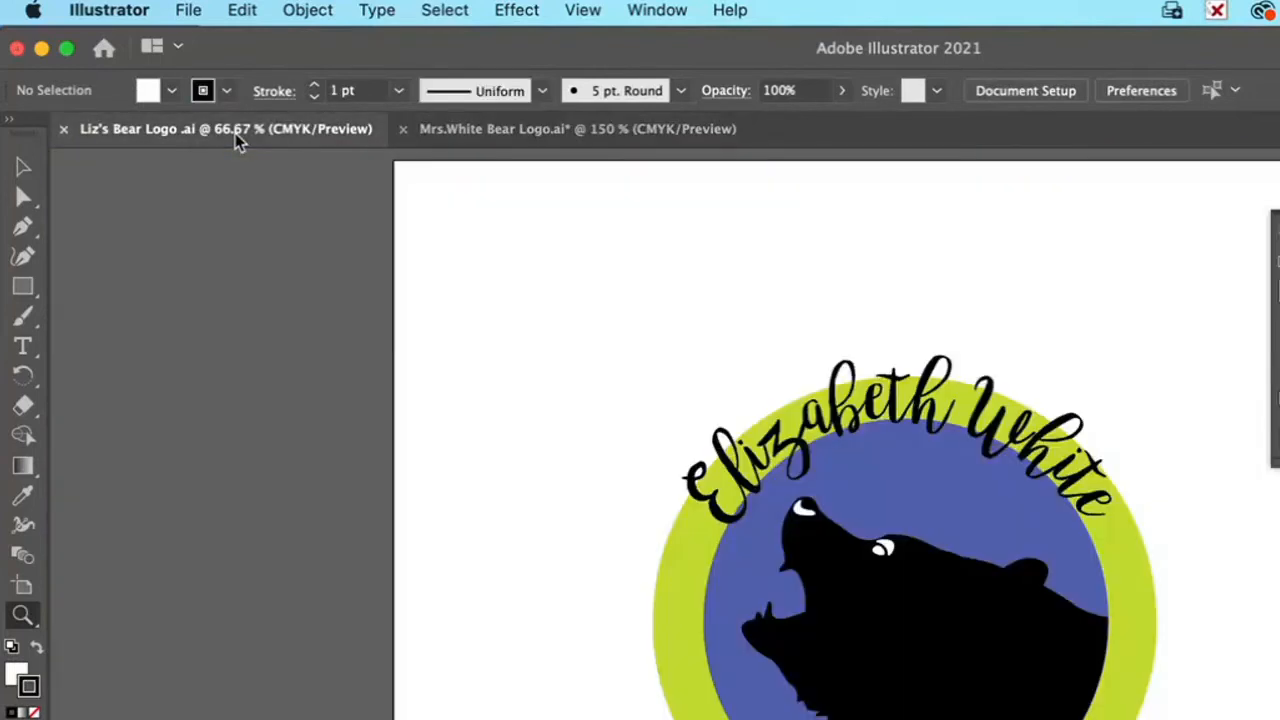
pyautogui.click(452, 136)
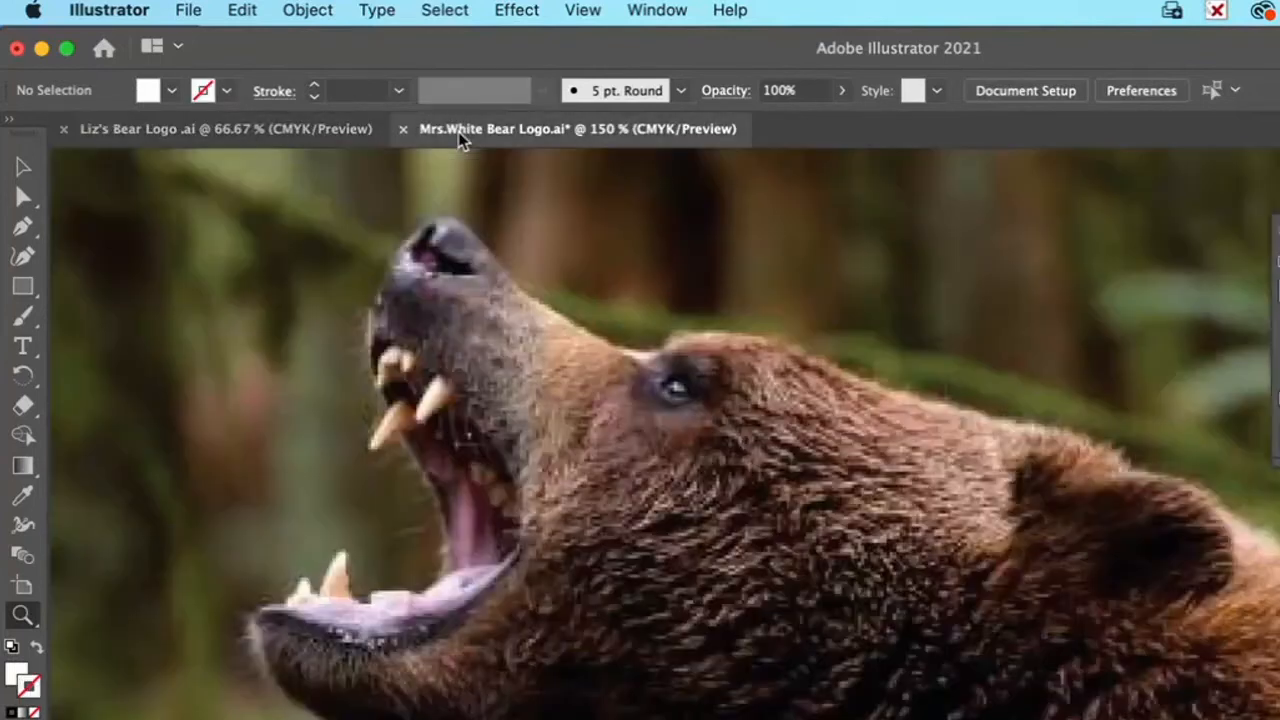
# Step: Choose the Pencil tool and accept its options with the fidelity midway between Accurate and Smooth
pyautogui.click(32, 264)
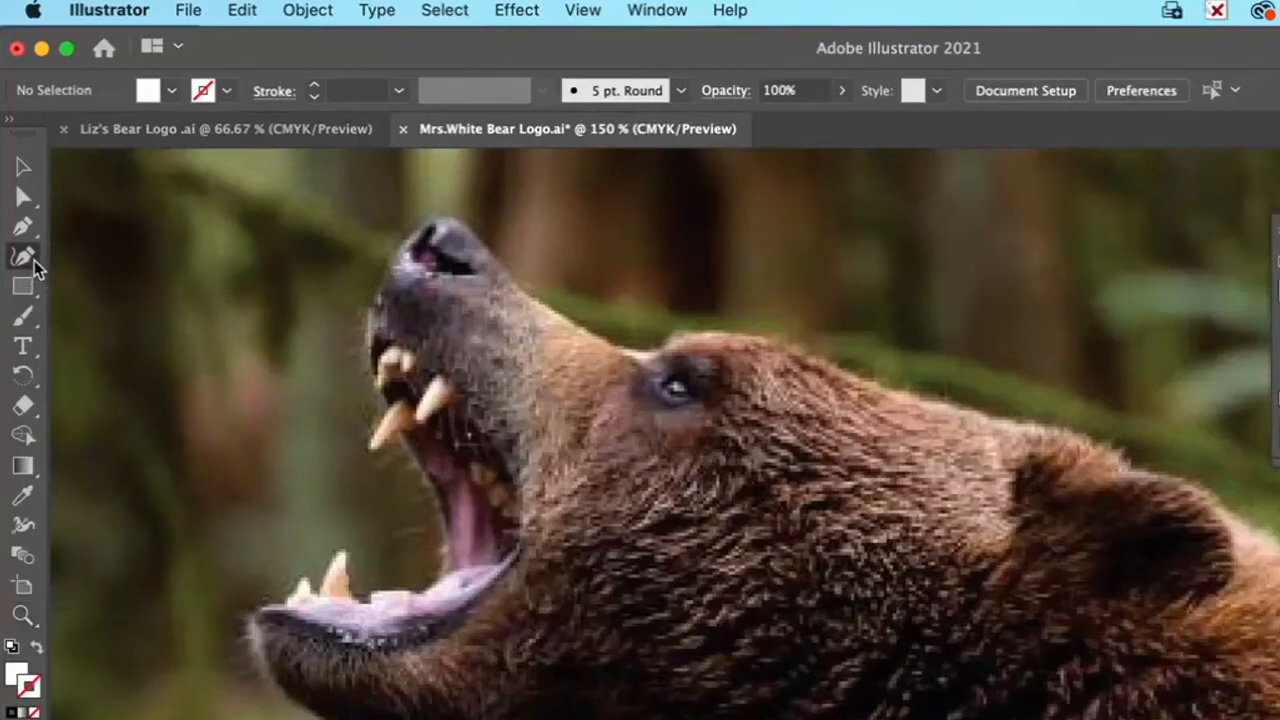
pyautogui.click(25, 226)
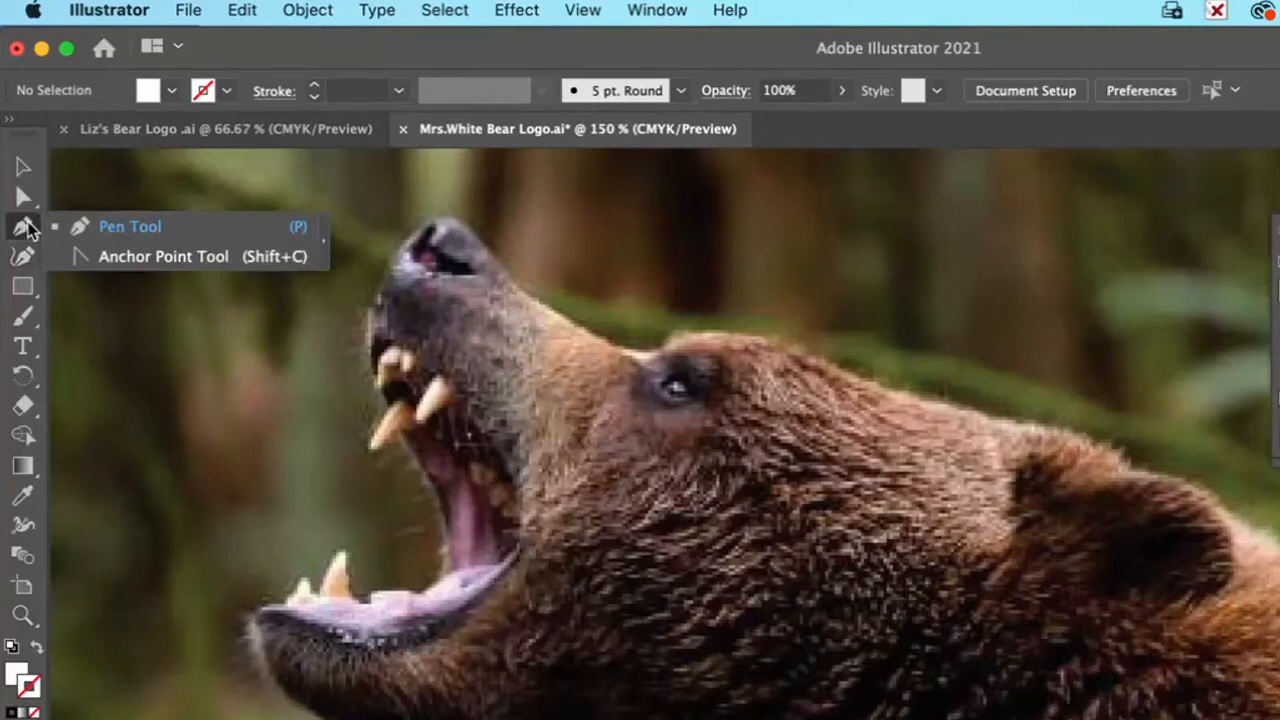
pyautogui.click(124, 230)
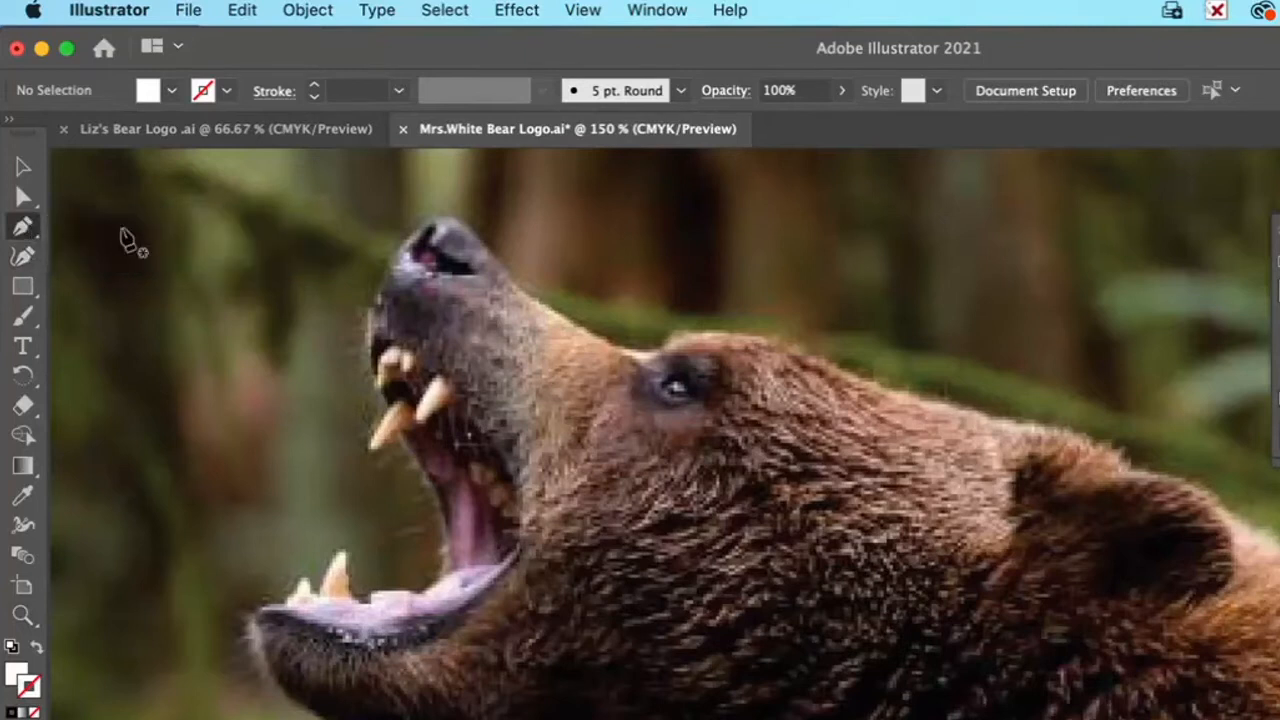
pyautogui.click(35, 323)
pyautogui.click(88, 374)
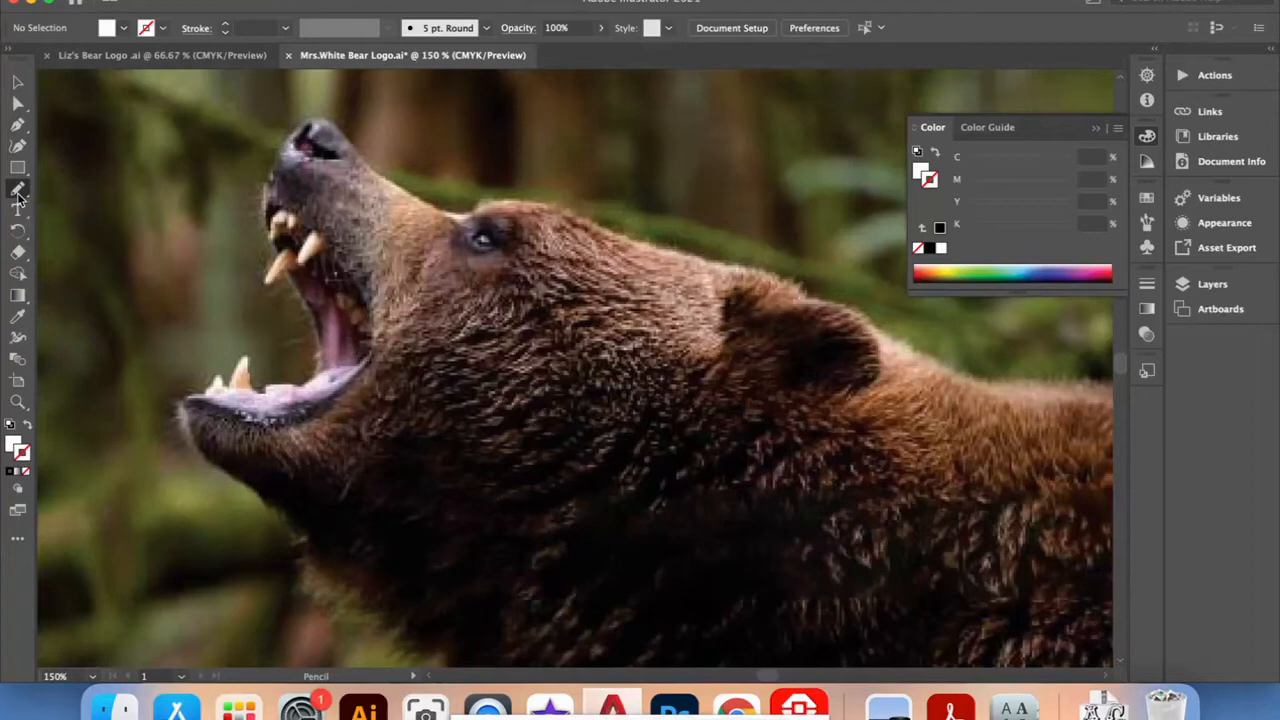
pyautogui.doubleClick(18, 190)
pyautogui.moveTo(734, 229)
pyautogui.mouseDown()
pyautogui.moveTo(676, 232)
pyautogui.moveTo(735, 232)
pyautogui.mouseUp()
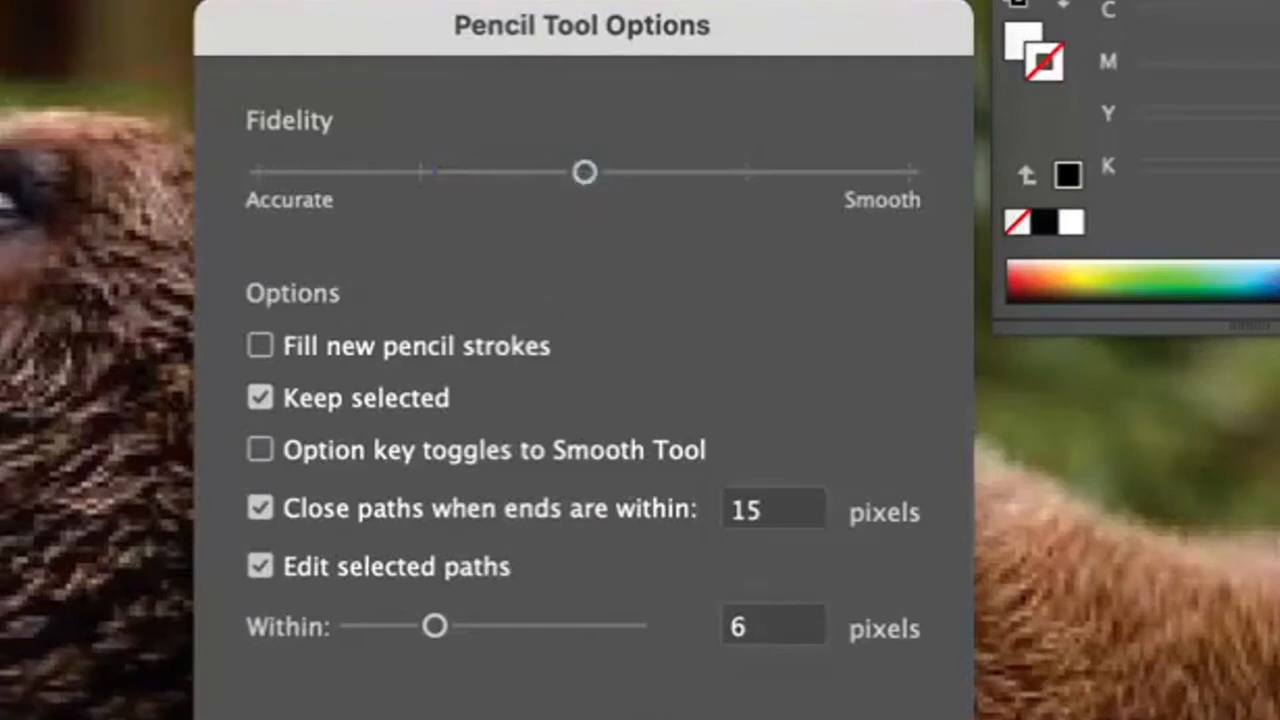
pyautogui.press('Return')
# Step: Trace the bear's profile freehand from the nose to above the eye, and adjust the path's anchor points to follow the snout and brow
pyautogui.moveTo(278, 187)
pyautogui.mouseDown()
pyautogui.moveTo(313, 127)
pyautogui.moveTo(351, 114)
pyautogui.moveTo(445, 213)
pyautogui.moveTo(494, 223)
pyautogui.moveTo(568, 212)
pyautogui.mouseUp()
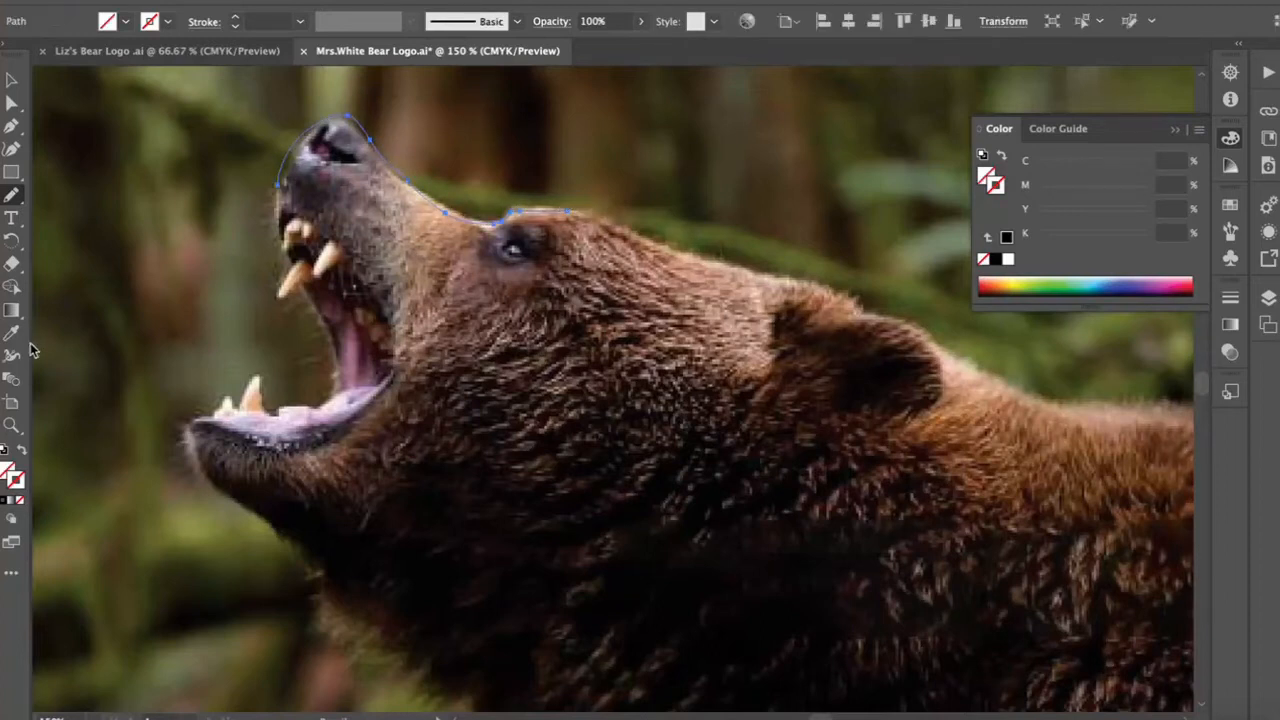
pyautogui.click(12, 424)
pyautogui.click(432, 183)
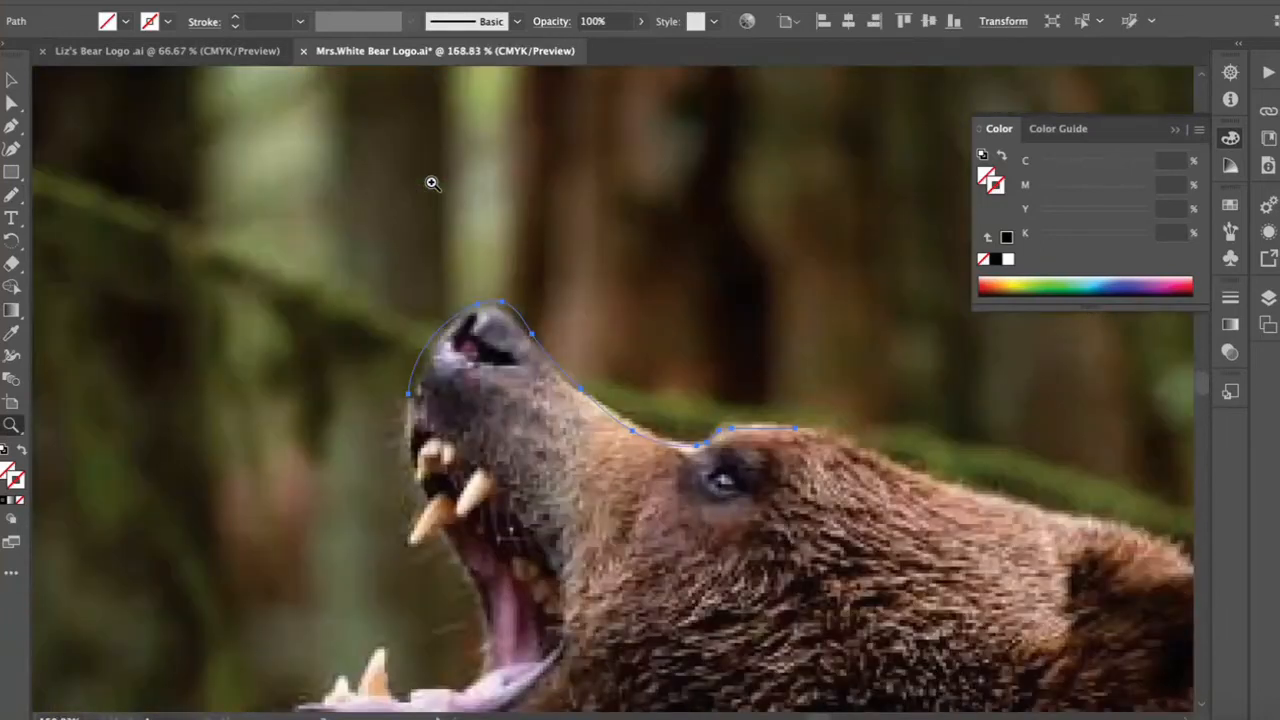
pyautogui.click(682, 428)
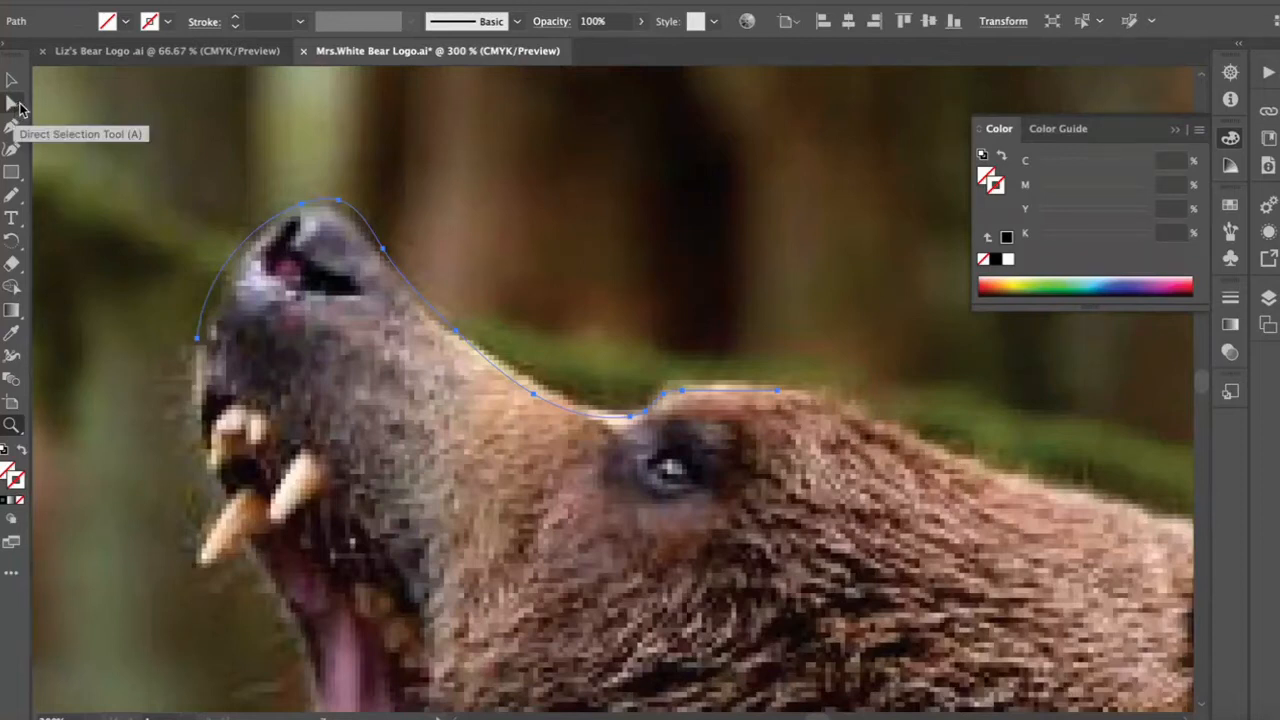
pyautogui.click(14, 104)
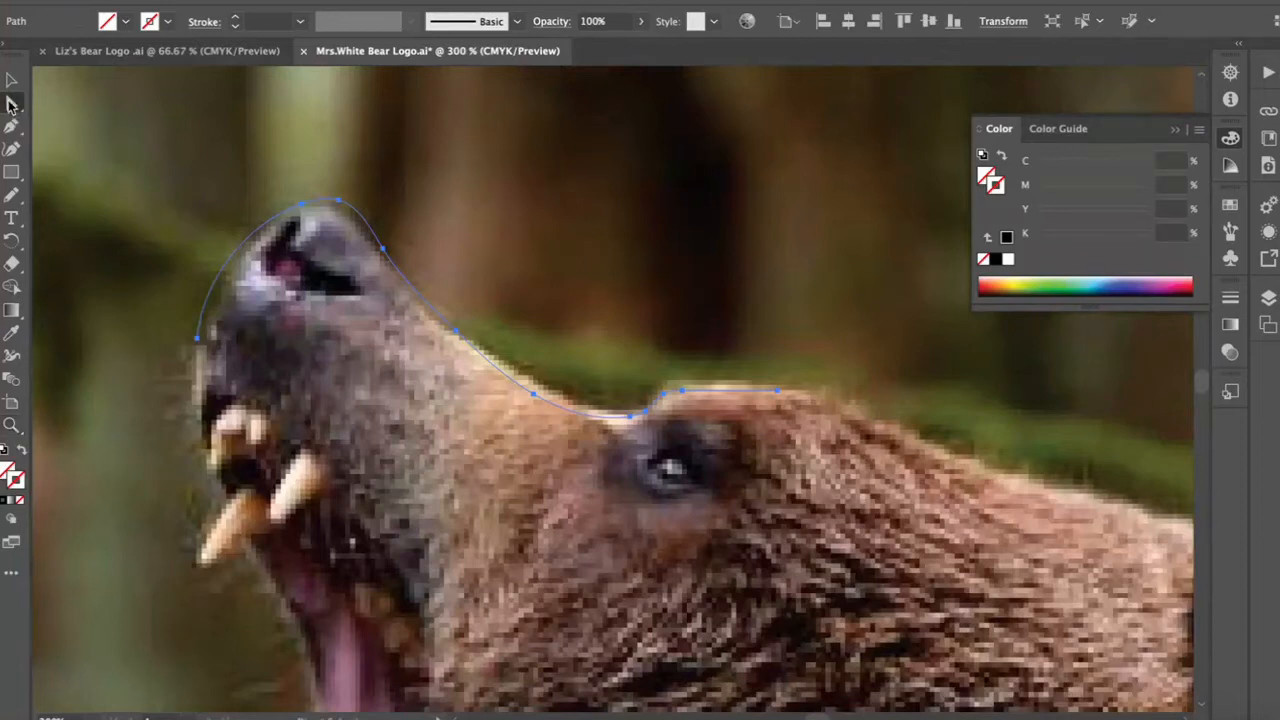
pyautogui.moveTo(385, 255); pyautogui.dragTo(377, 257)
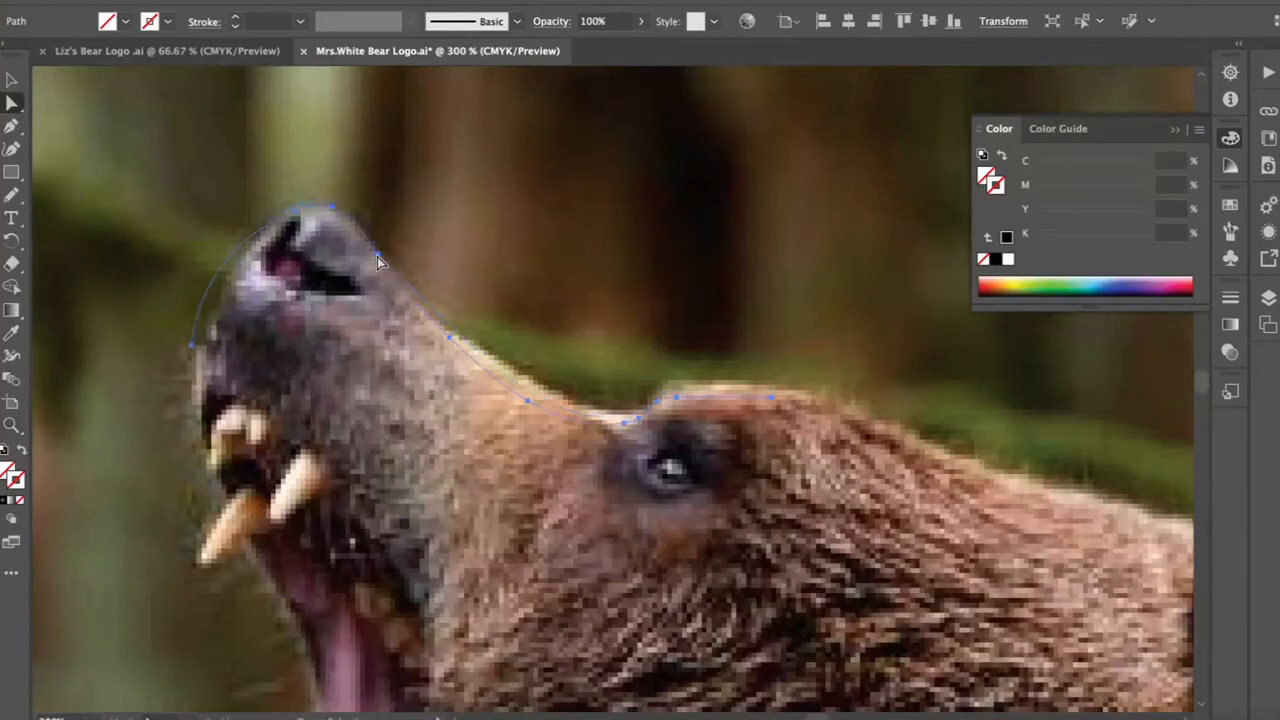
pyautogui.click(333, 208)
pyautogui.click(370, 77)
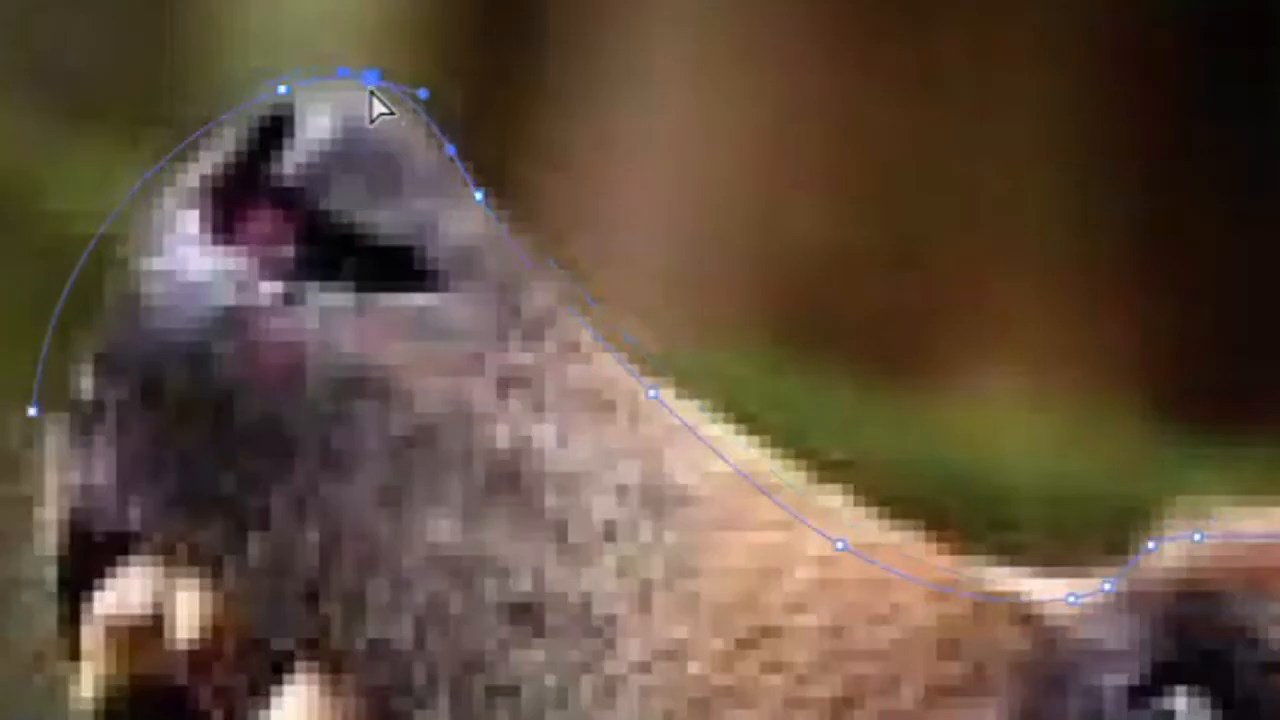
pyautogui.moveTo(479, 196); pyautogui.dragTo(500, 222)
pyautogui.moveTo(842, 548); pyautogui.dragTo(849, 507)
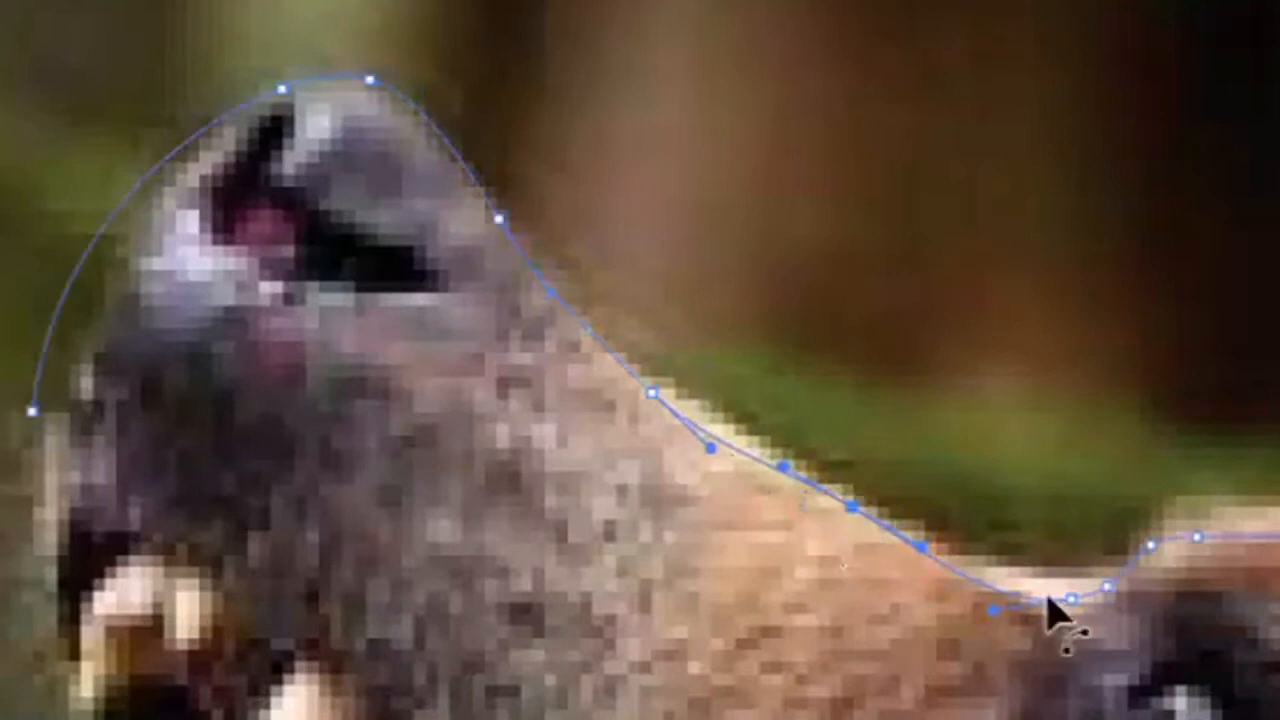
pyautogui.moveTo(1076, 597); pyautogui.dragTo(1104, 575)
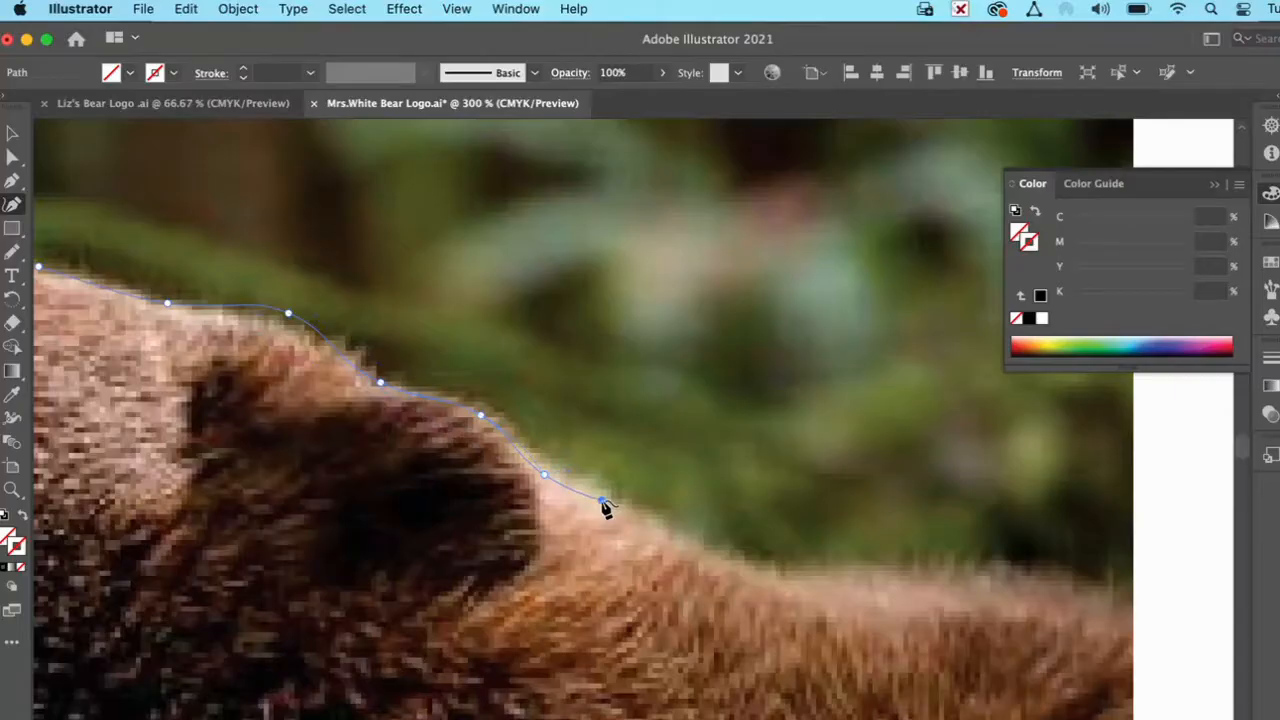
# Step: Continue the outline with the Curvature tool along the top of the head, ear and back to the photo's right edge
pyautogui.click(763, 572)
pyautogui.click(914, 572)
pyautogui.hscroll(5, 914, 578)
pyautogui.scroll(-2, 914, 578)
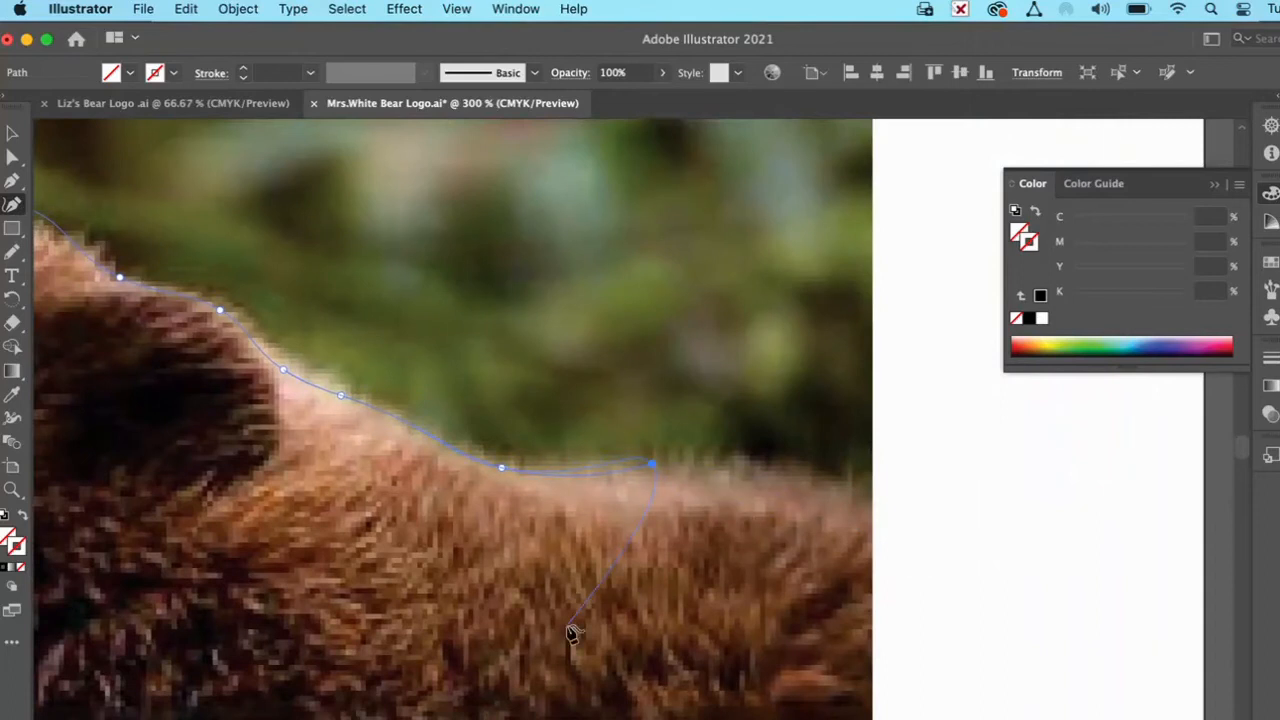
pyautogui.scroll(-5, 572, 633)
pyautogui.hscroll(-2, 572, 633)
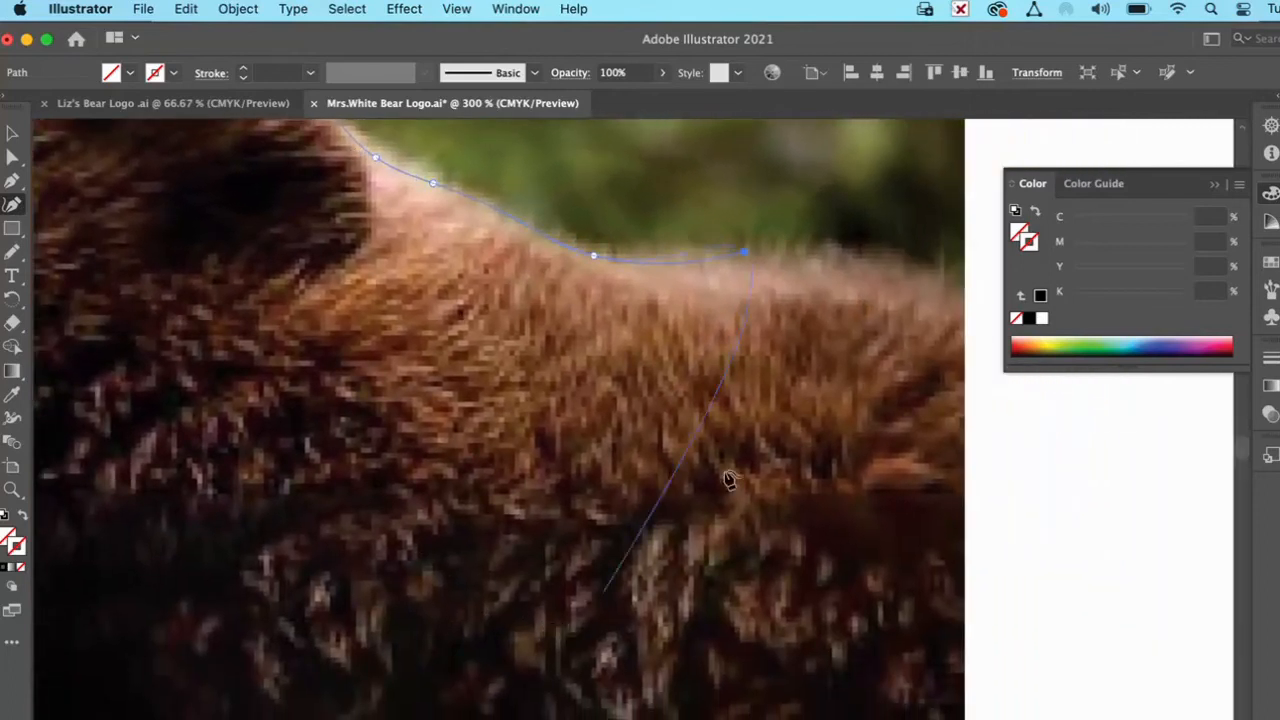
pyautogui.click(946, 286)
pyautogui.scroll(-8, 791, 237)
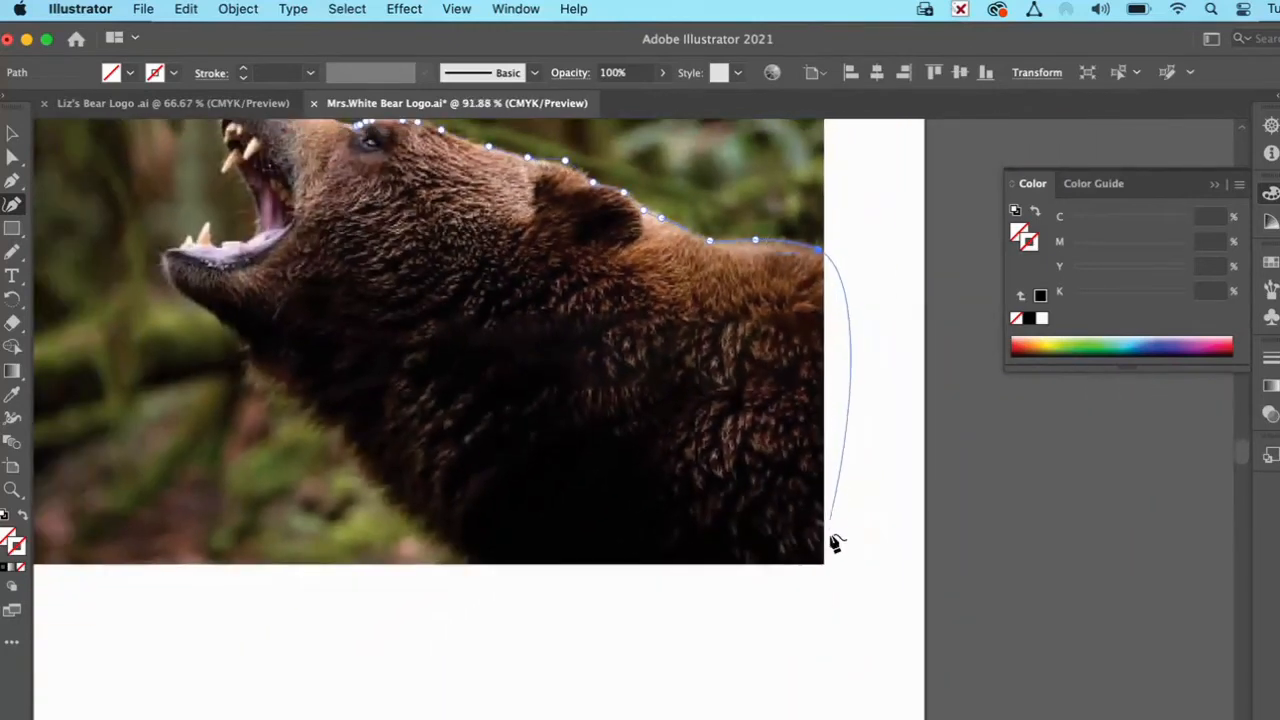
# Step: Carry the curved outline around the photo's lower right corner to the base of the chest and up the shaggy chest to the throat
pyautogui.click(822, 563)
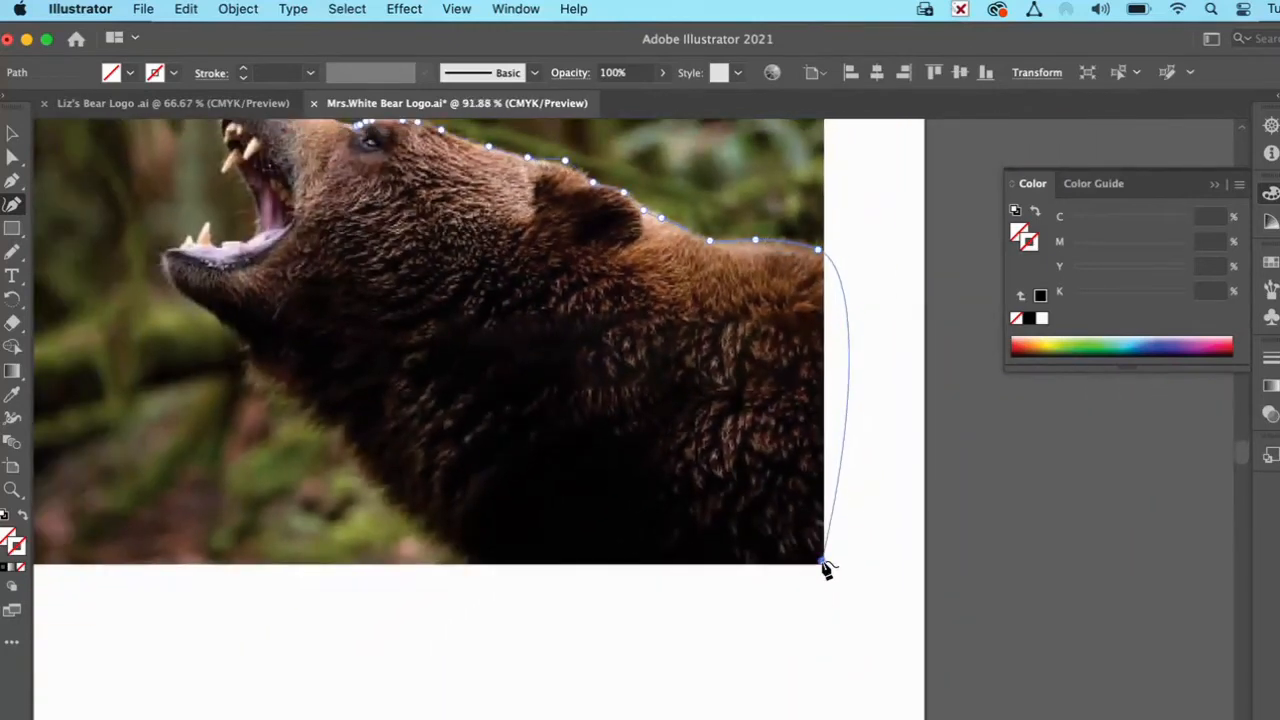
pyautogui.click(466, 565)
pyautogui.click(417, 529)
pyautogui.click(387, 496)
pyautogui.click(353, 448)
pyautogui.click(339, 424)
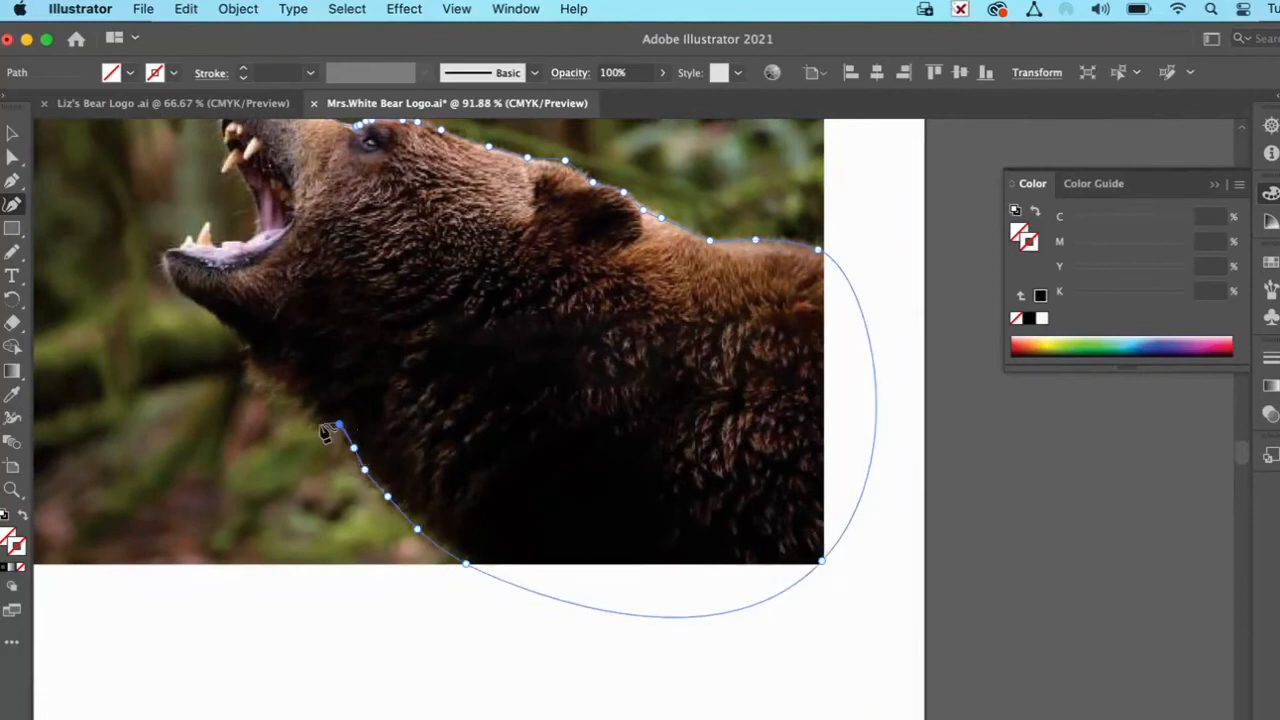
pyautogui.click(305, 424)
pyautogui.click(296, 397)
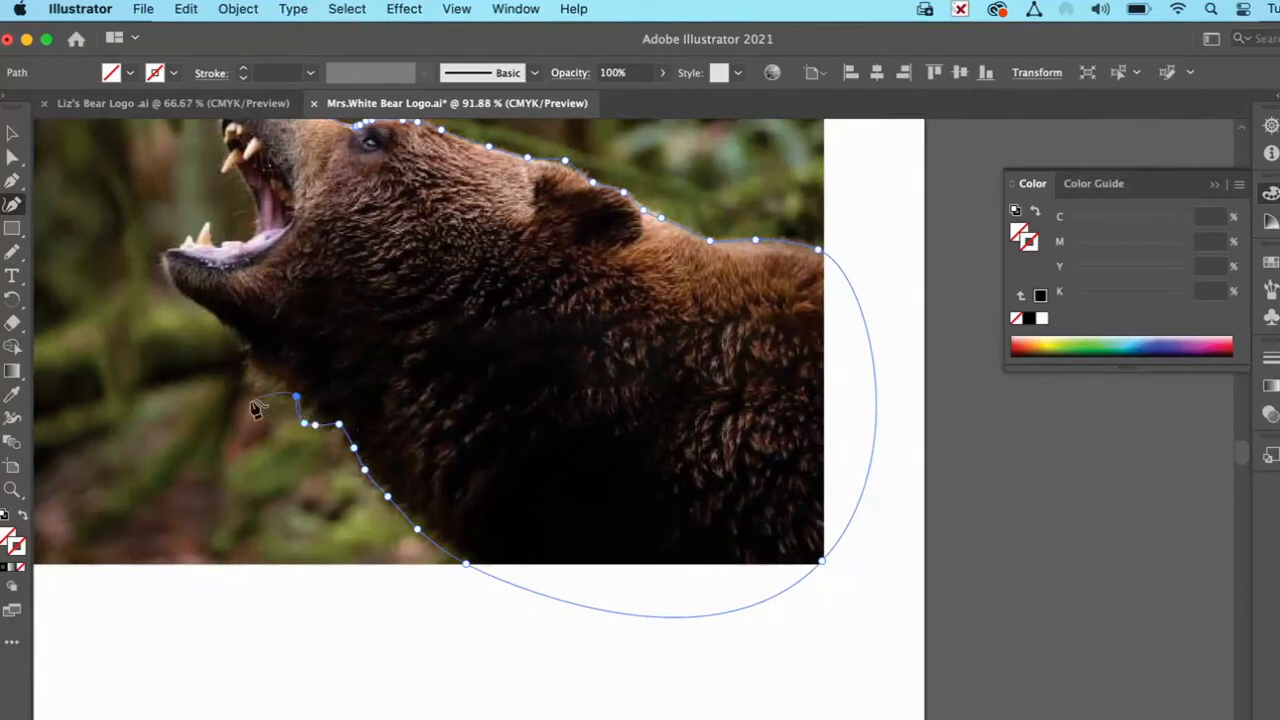
pyautogui.click(254, 390)
pyautogui.click(244, 374)
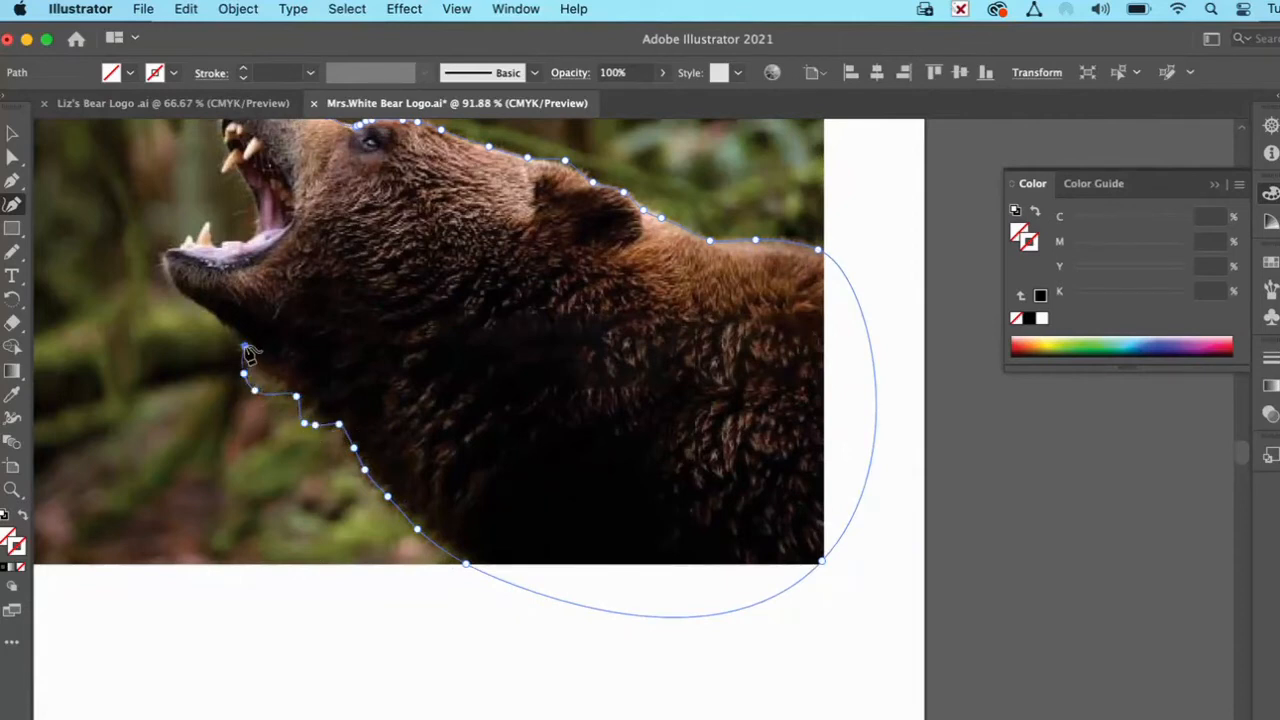
# Step: Extend the outline with the Pencil tool from the throat along the underside of the lower jaw to near the chin
pyautogui.scroll(3, 246, 348)
pyautogui.scroll(1, 245, 348)
pyautogui.scroll(3, 248, 350)
pyautogui.hscroll(-3, 248, 350)
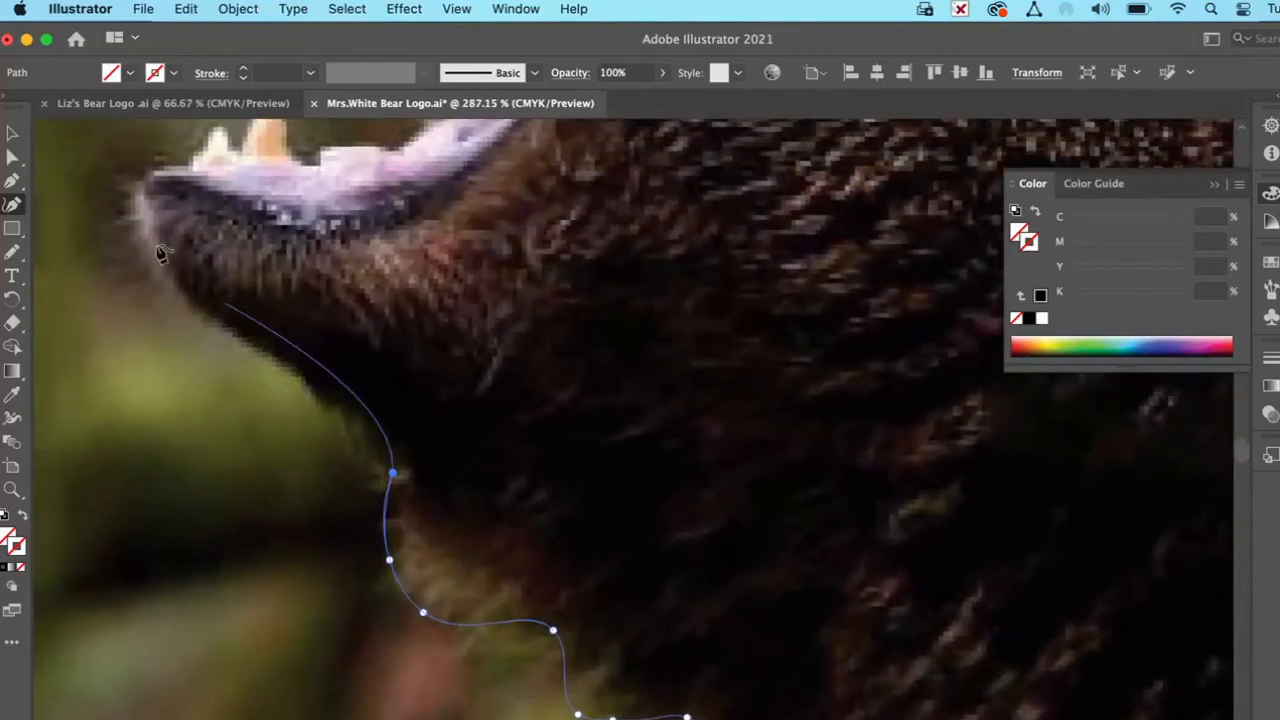
pyautogui.click(12, 157)
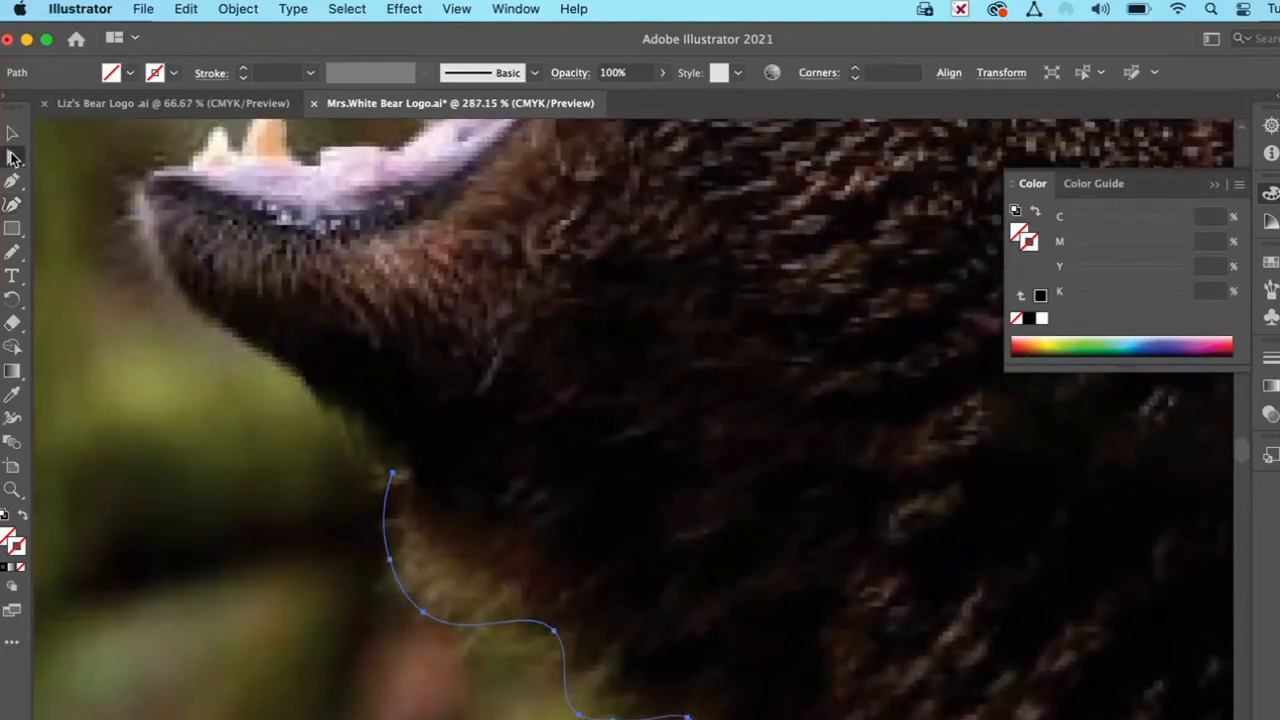
pyautogui.click(14, 258)
pyautogui.scroll(3, 386, 402)
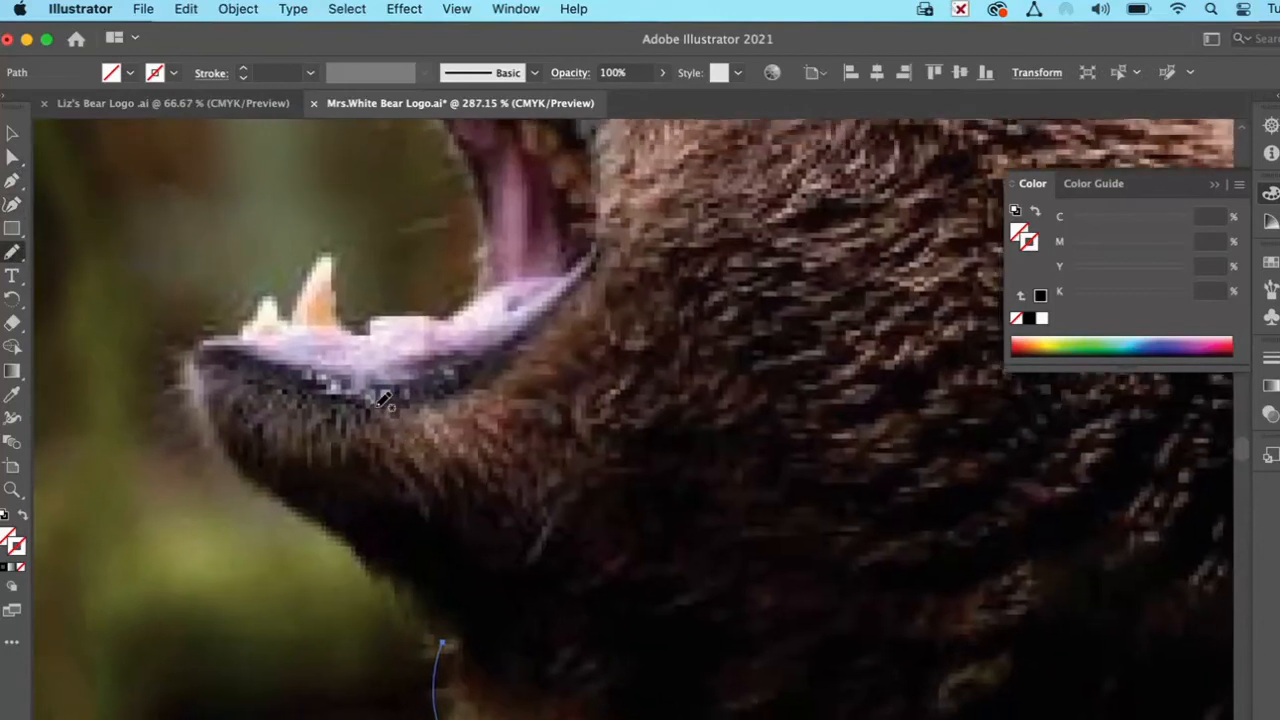
pyautogui.moveTo(447, 649)
pyautogui.mouseDown()
pyautogui.moveTo(441, 612)
pyautogui.moveTo(266, 497)
pyautogui.moveTo(230, 449)
pyautogui.mouseUp()
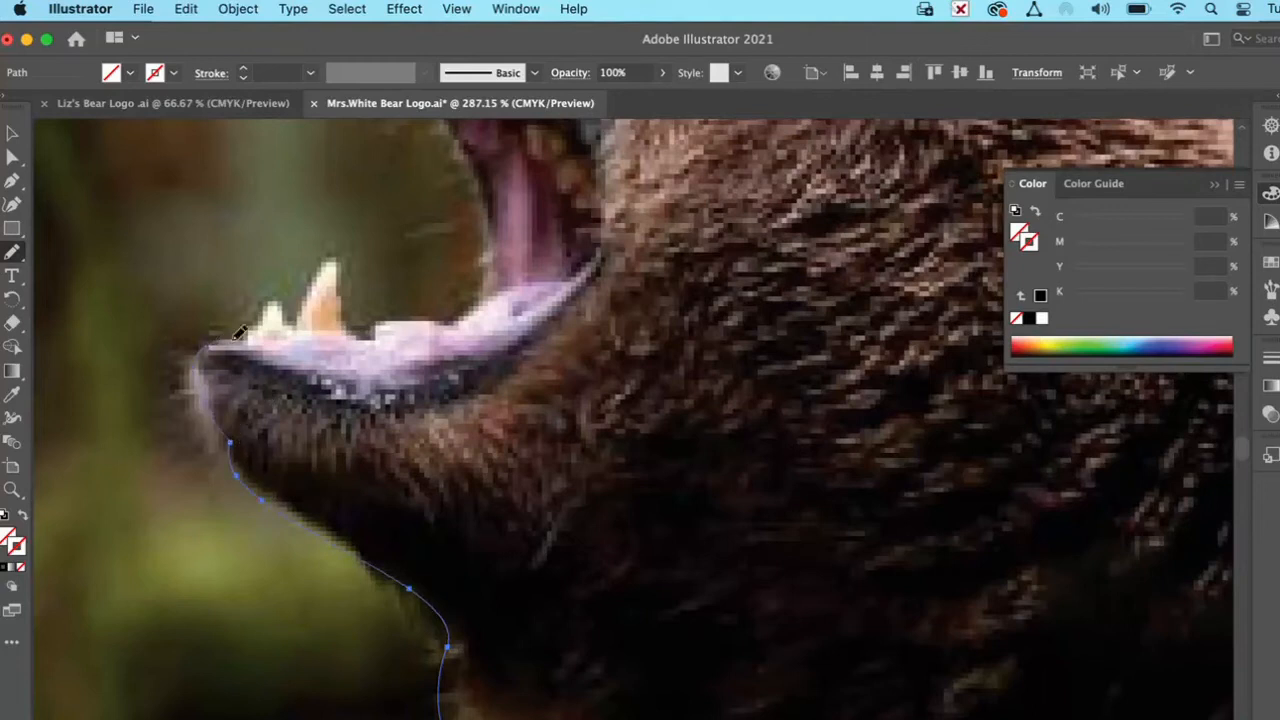
# Step: Trace the chin, lower teeth, open mouth and upper fang freehand, and join the outline to its start at the nose
pyautogui.moveTo(269, 296)
pyautogui.mouseDown()
pyautogui.moveTo(296, 329)
pyautogui.moveTo(325, 252)
pyautogui.moveTo(345, 240)
pyautogui.moveTo(342, 281)
pyautogui.moveTo(380, 330)
pyautogui.mouseUp()
pyautogui.scroll(5, 380, 330)
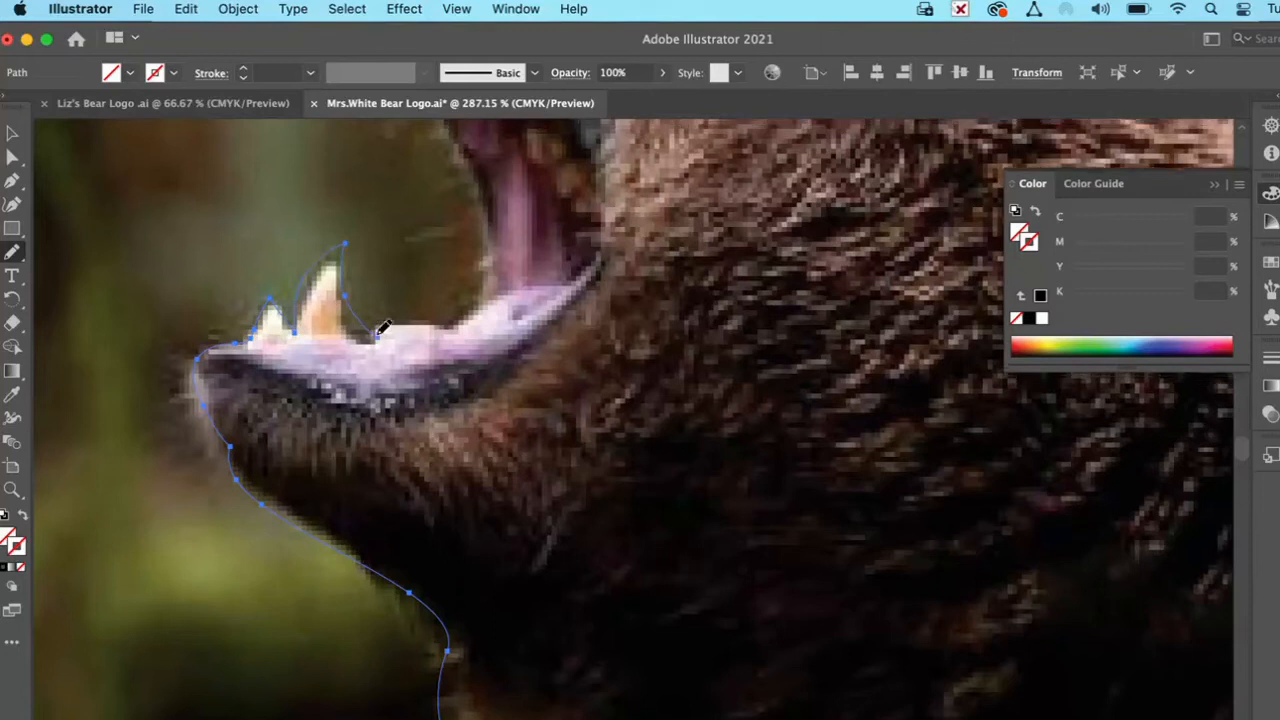
pyautogui.moveTo(398, 530)
pyautogui.mouseDown()
pyautogui.moveTo(505, 488)
pyautogui.moveTo(512, 420)
pyautogui.mouseUp()
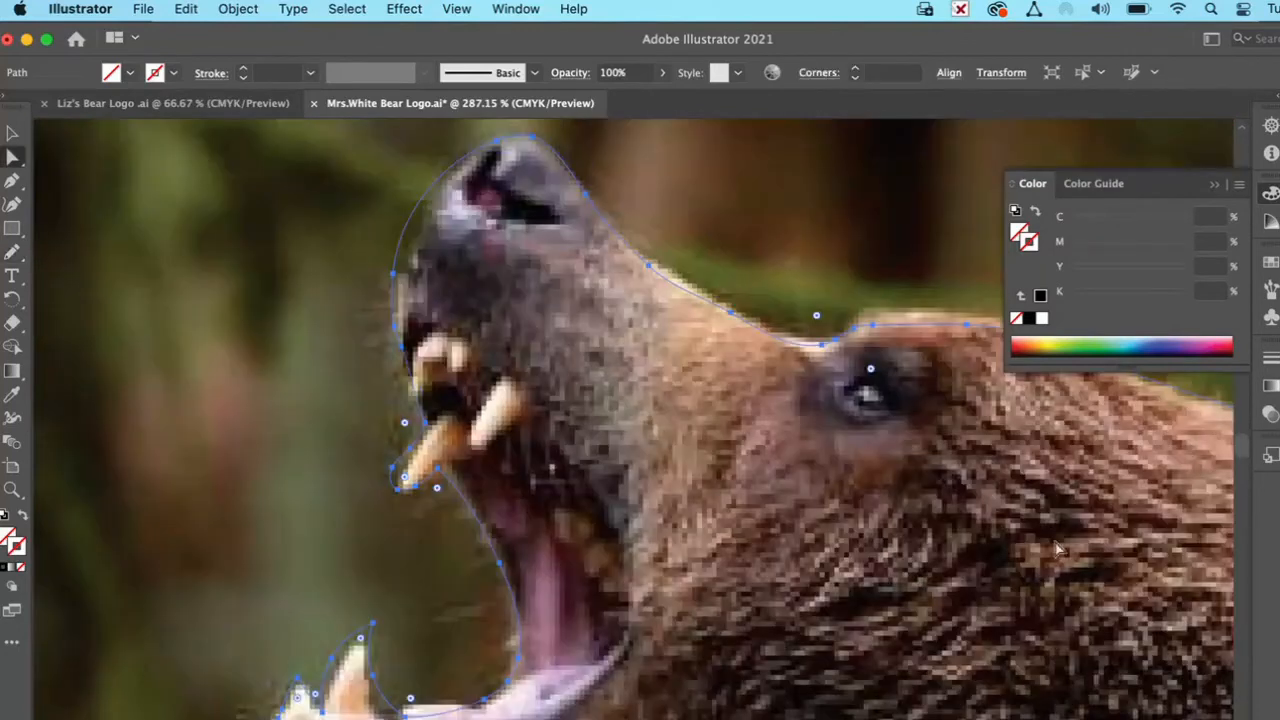
# Step: Tighten the large lower fang's outline by moving its tip anchor and front-edge anchor closer to the tooth in the photo
pyautogui.scroll(-6, 662, 484)
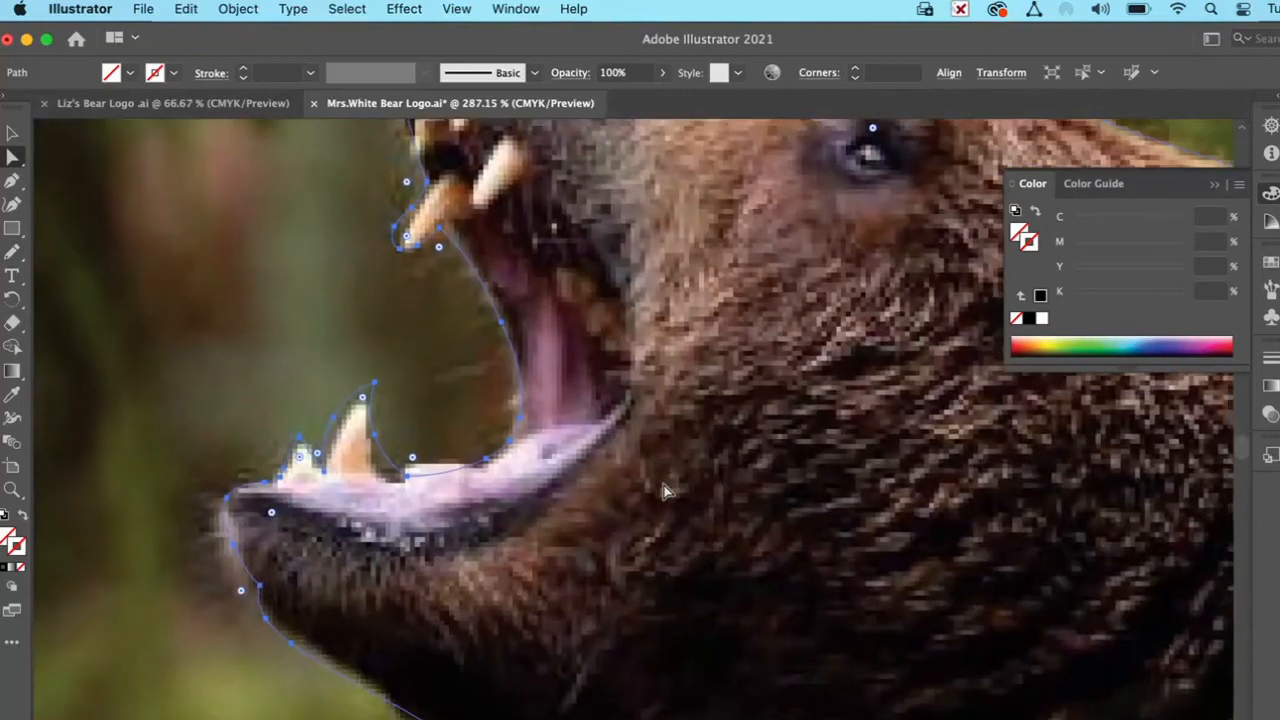
pyautogui.scroll(3, 680, 478)
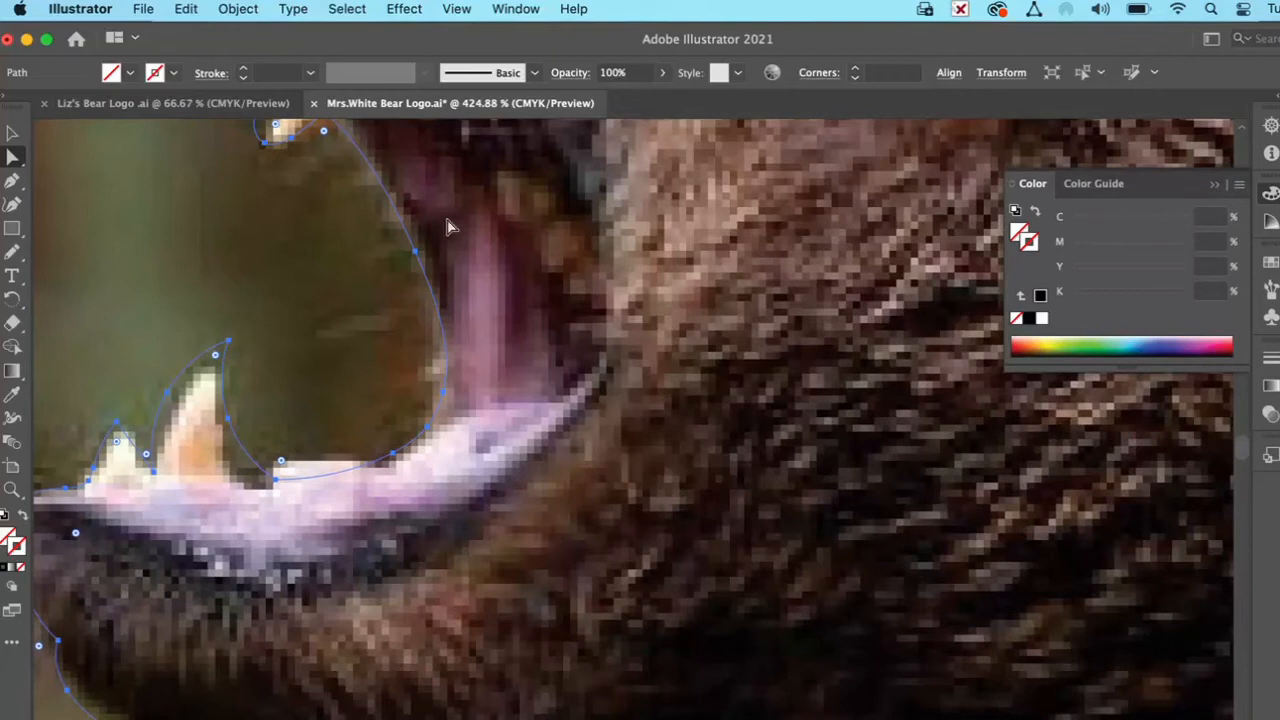
pyautogui.doubleClick(12, 489)
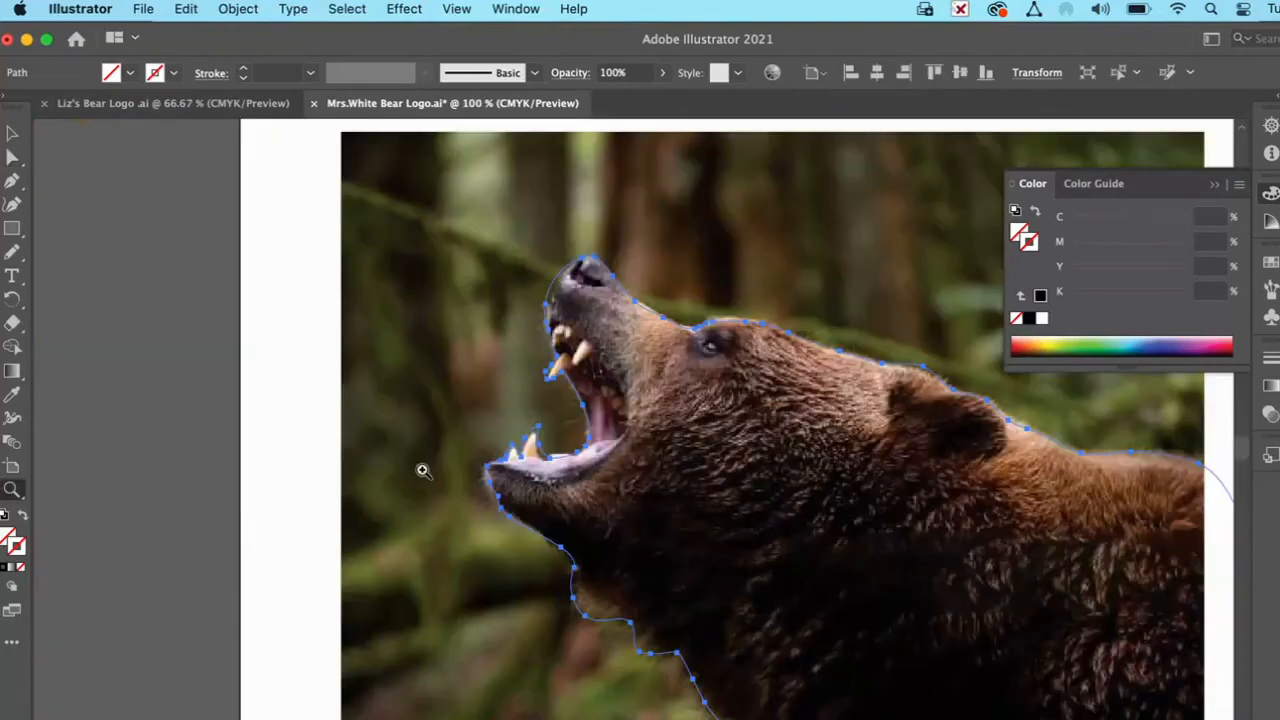
pyautogui.click(543, 449)
pyautogui.click(739, 485)
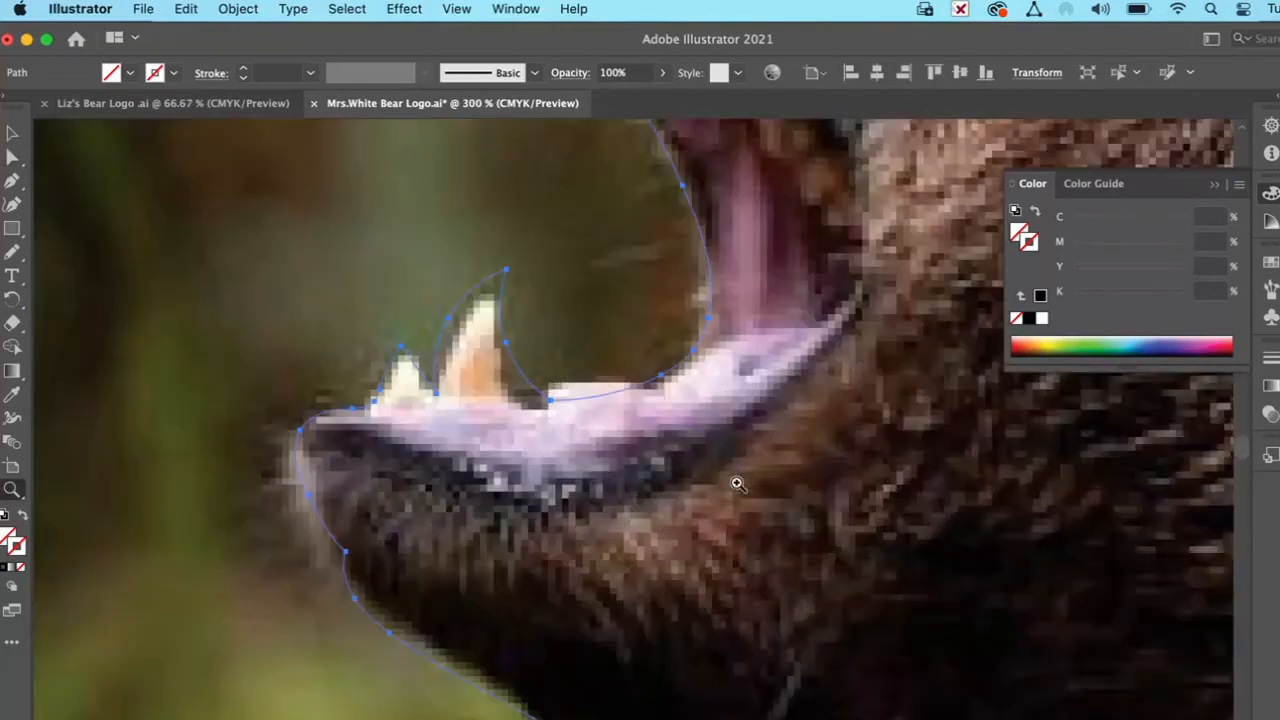
pyautogui.click(480, 331)
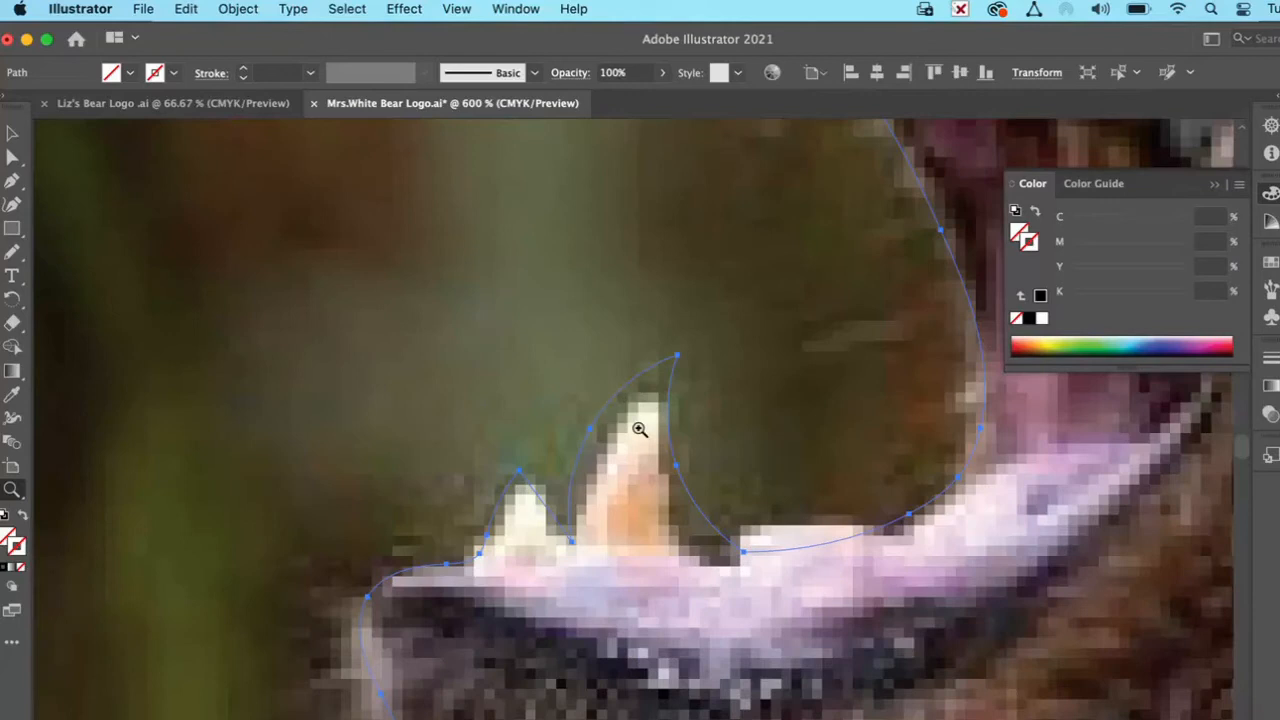
pyautogui.click(12, 160)
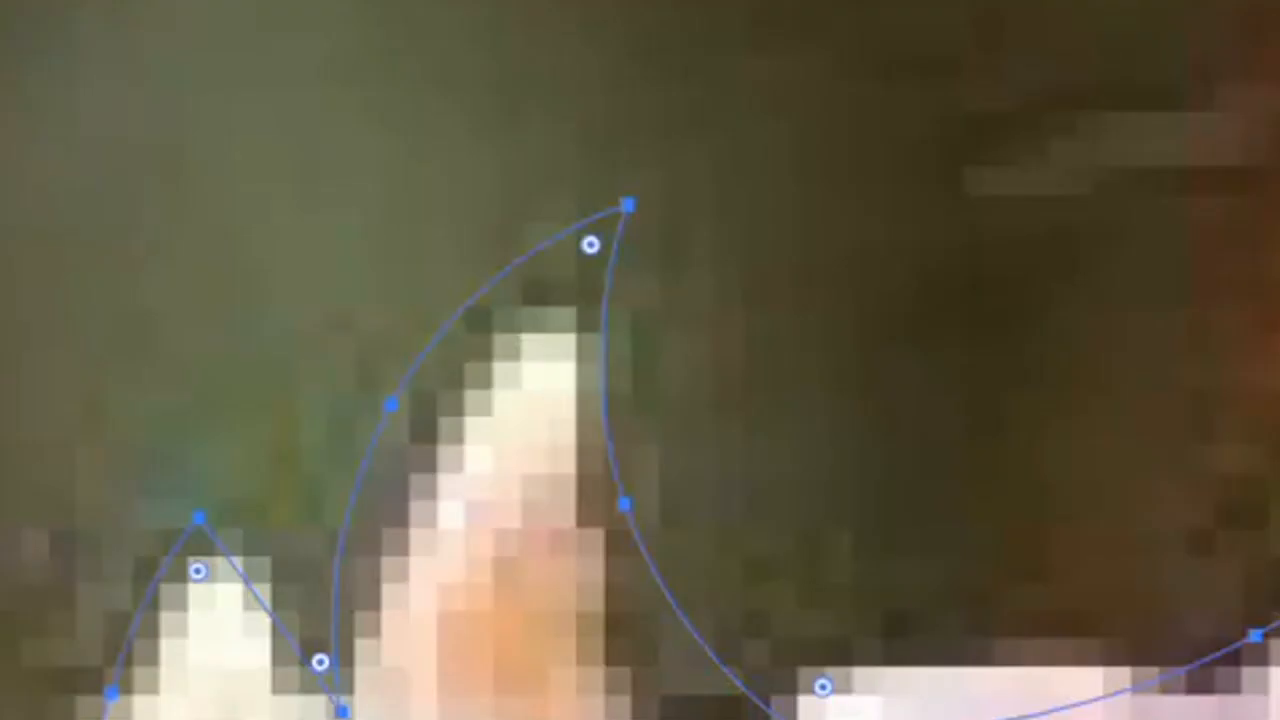
pyautogui.click(626, 205)
pyautogui.moveTo(626, 205); pyautogui.dragTo(590, 262)
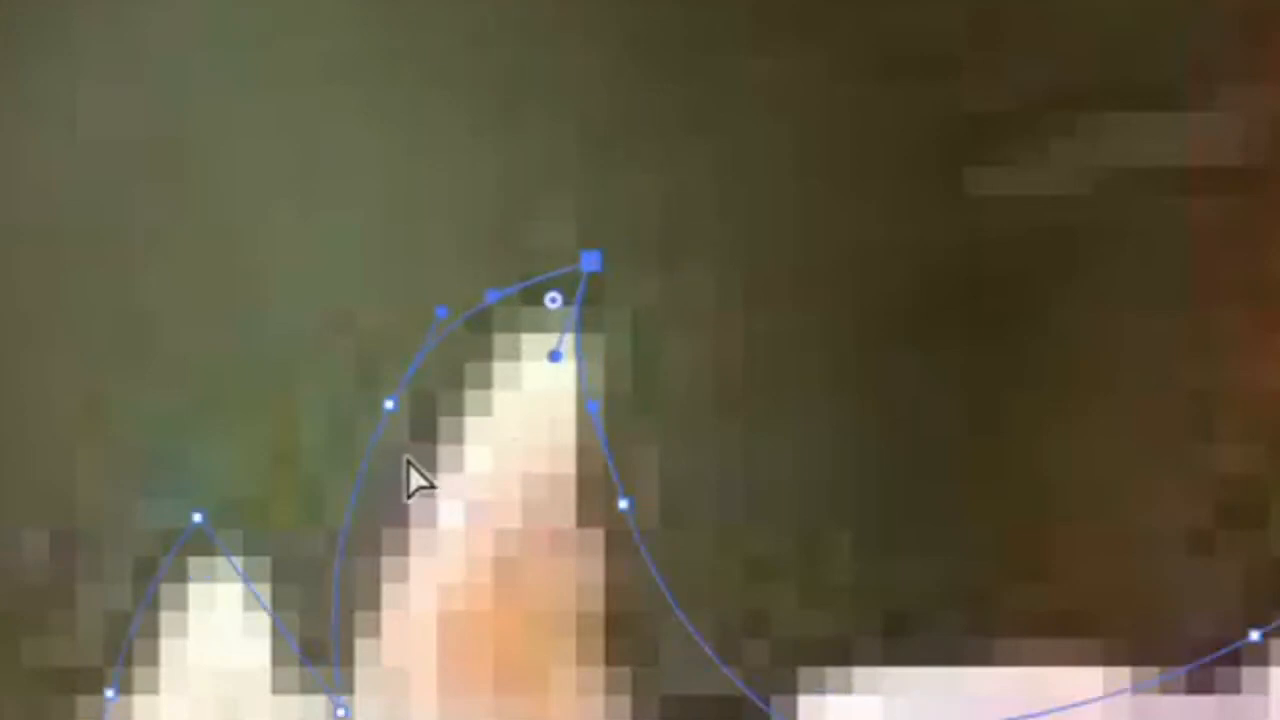
pyautogui.moveTo(389, 405); pyautogui.dragTo(389, 472)
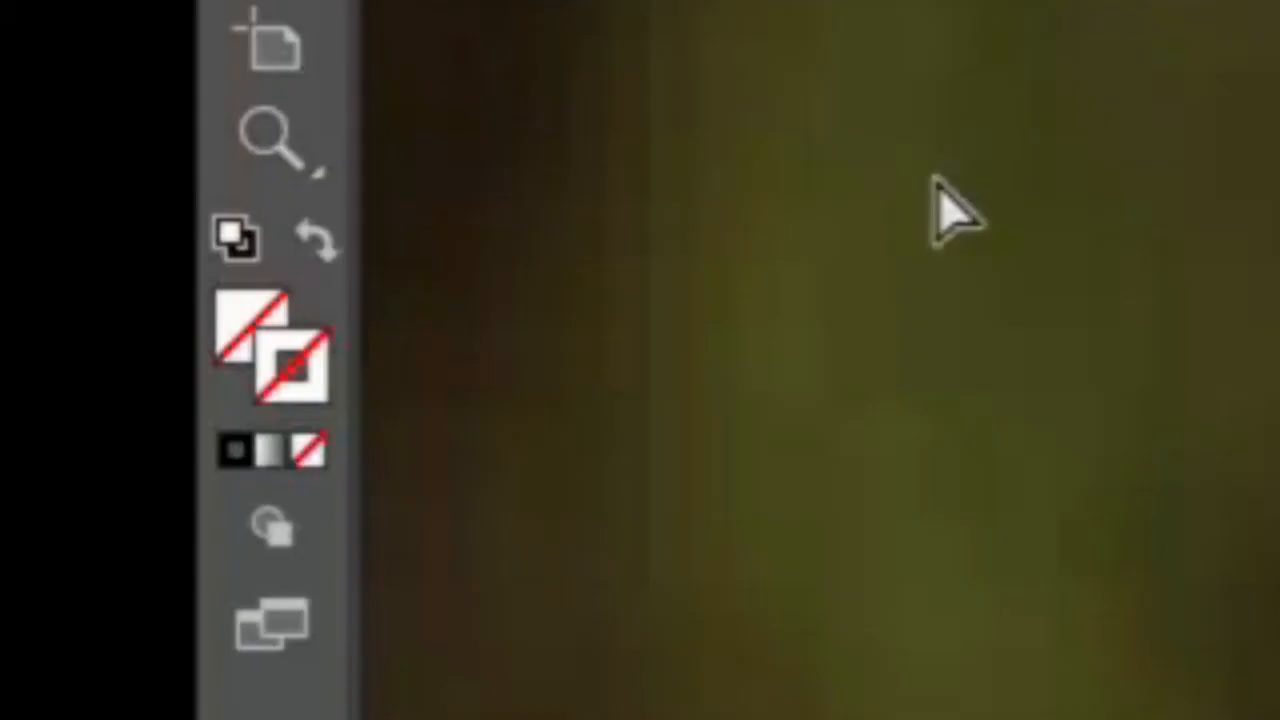
# Step: Fill the bear outline with black and no stroke, briefly comparing it with the fill and stroke swapped
pyautogui.click(233, 352)
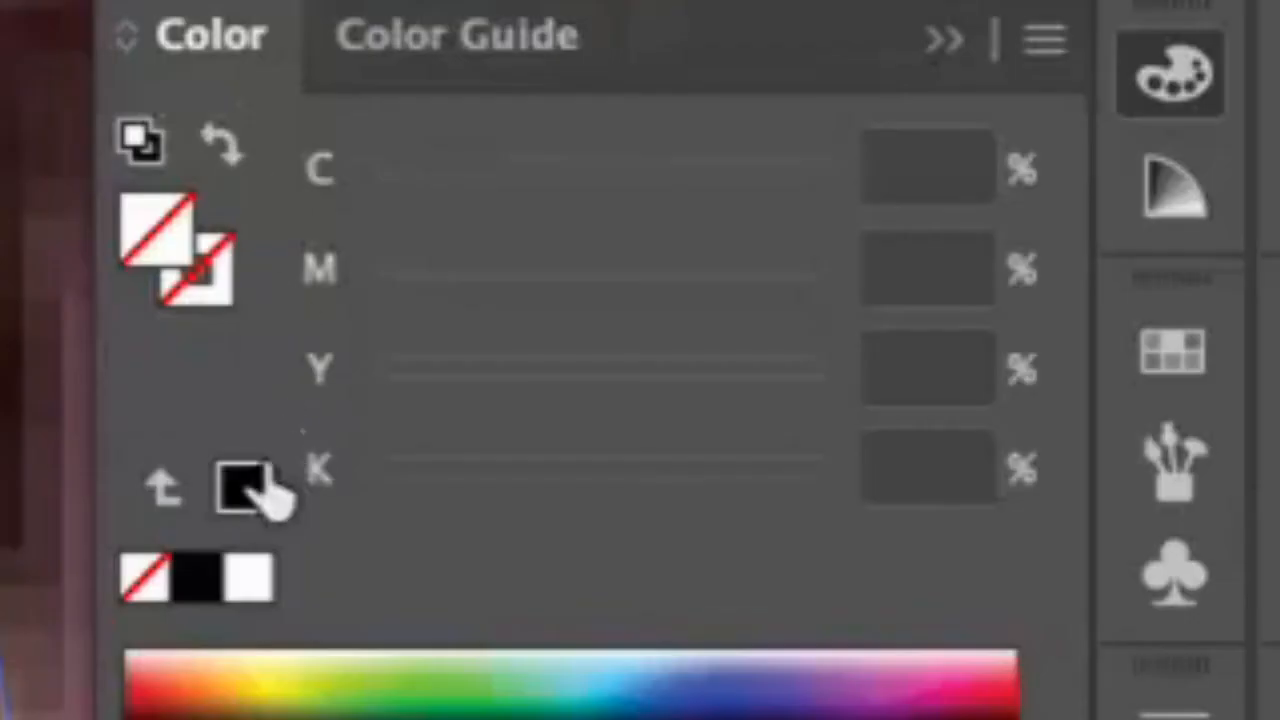
pyautogui.click(1041, 295)
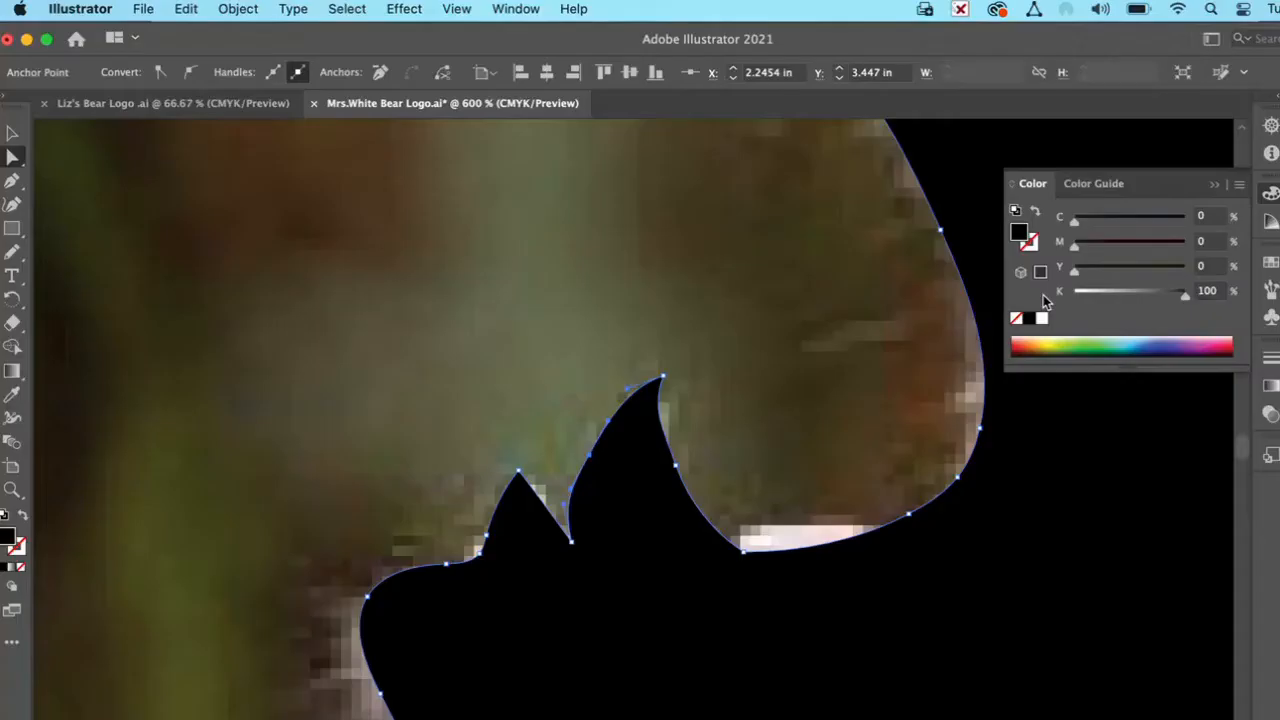
pyautogui.click(1036, 212)
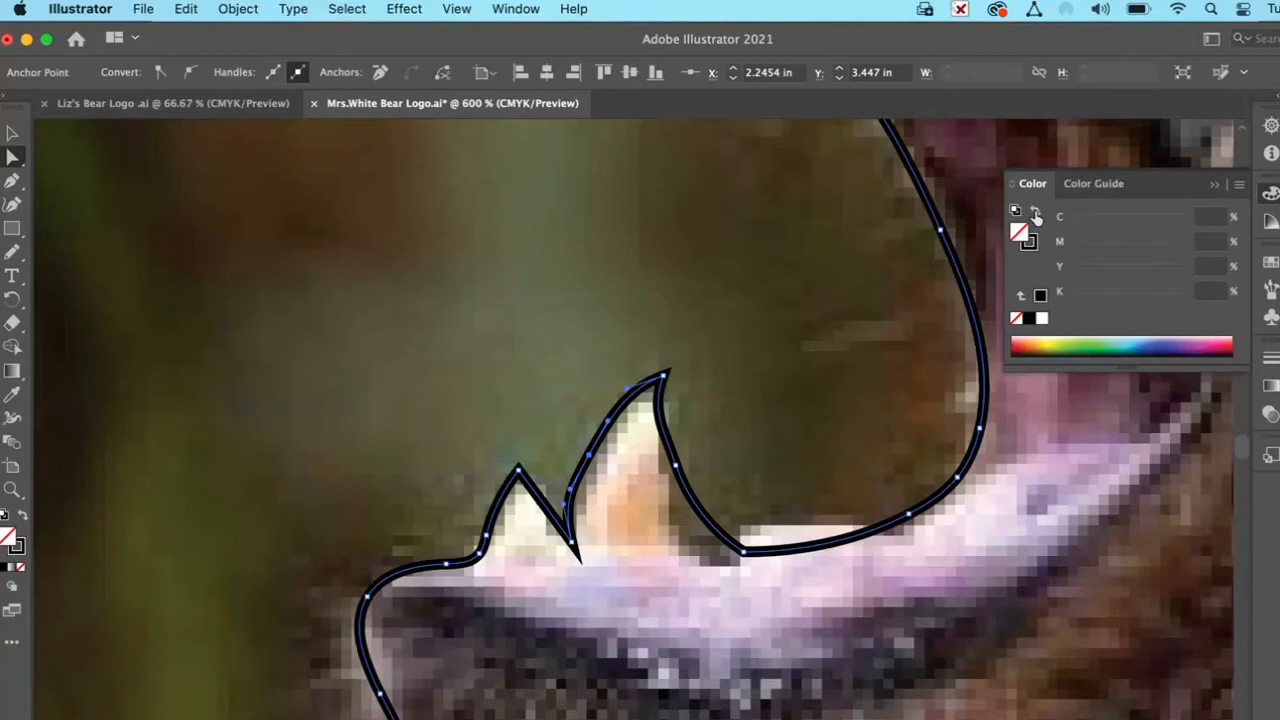
pyautogui.click(1036, 213)
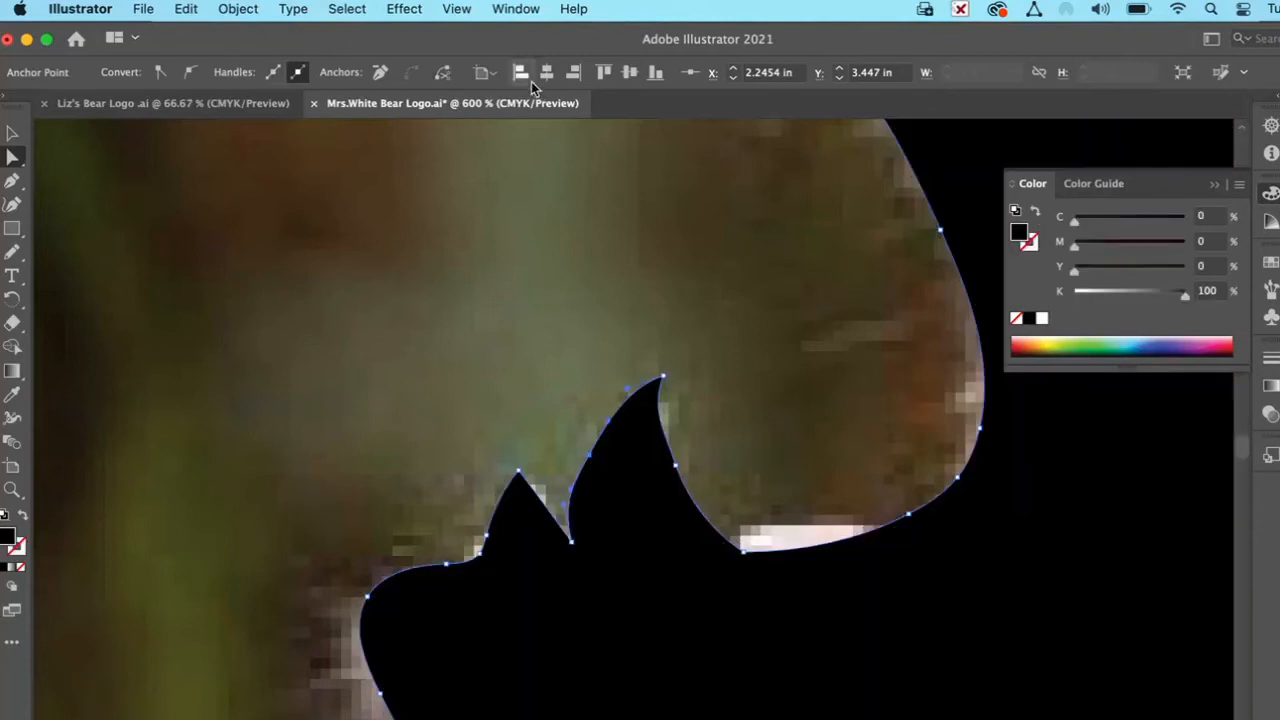
pyautogui.click(514, 9)
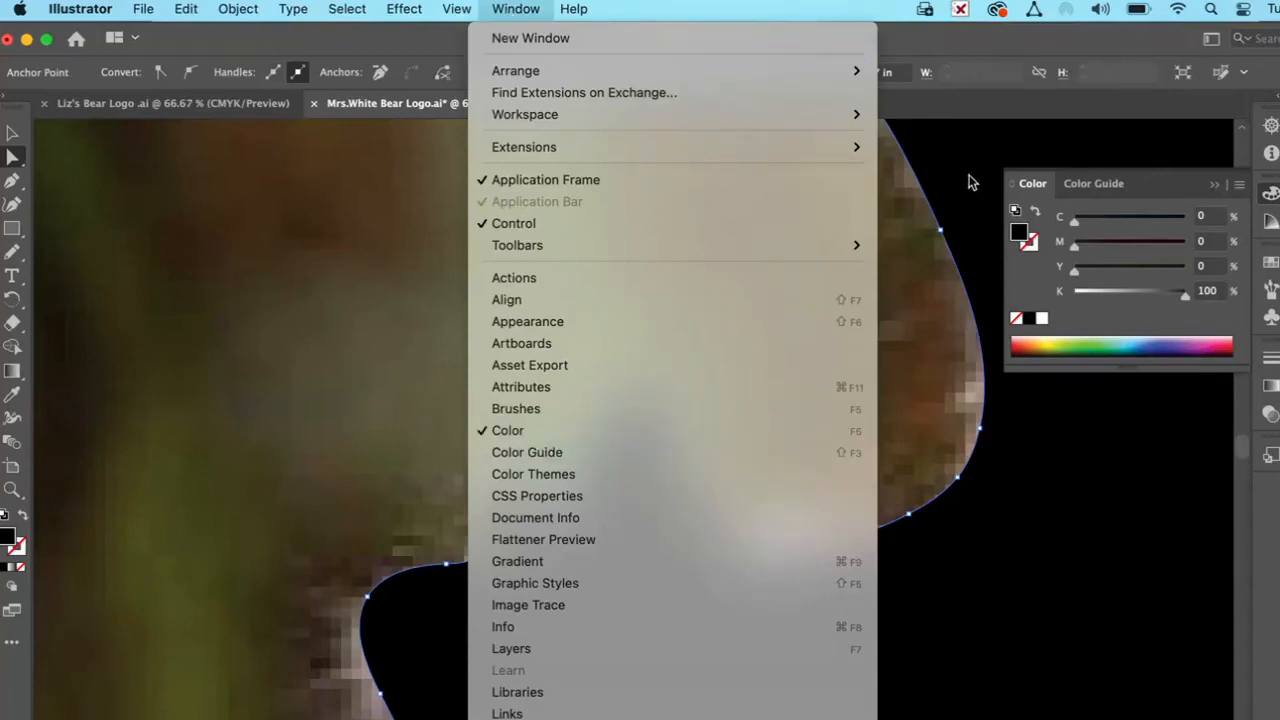
pyautogui.click(934, 293)
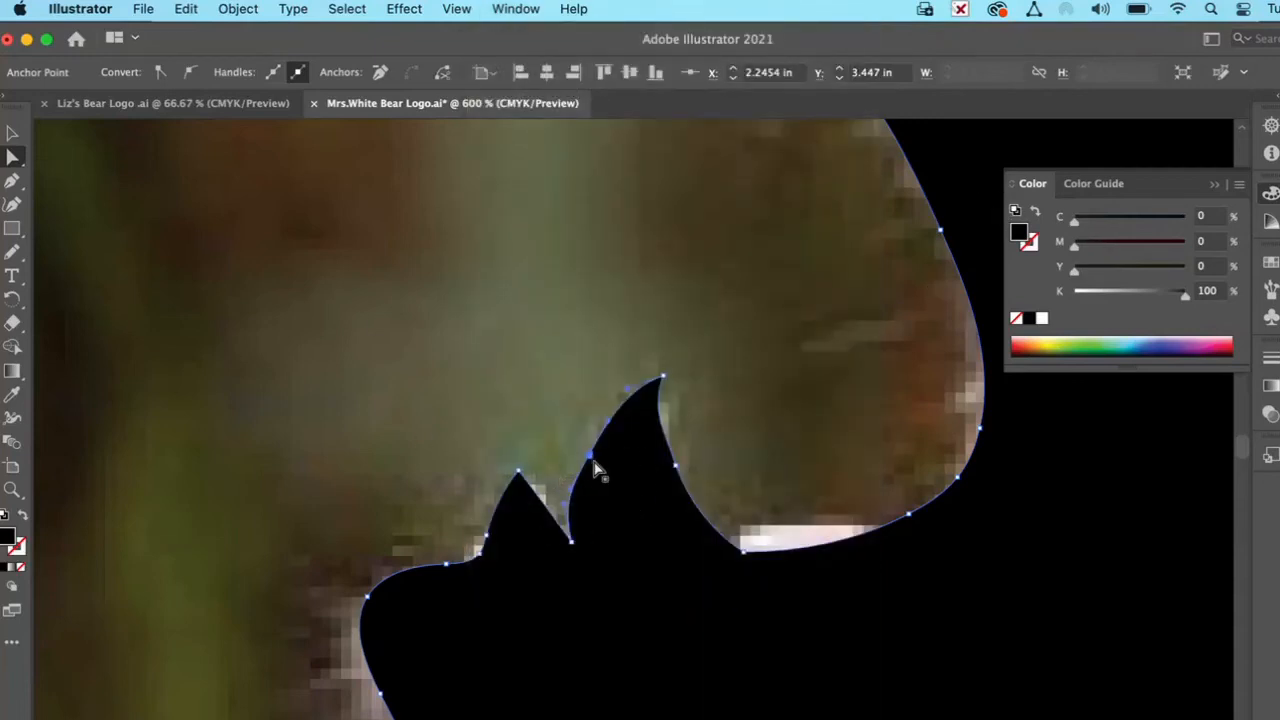
# Step: Refine the lower teeth by shifting the anchors along both fang edges and the small tooth, and curving the segment between the teeth
pyautogui.moveTo(590, 460); pyautogui.dragTo(581, 452)
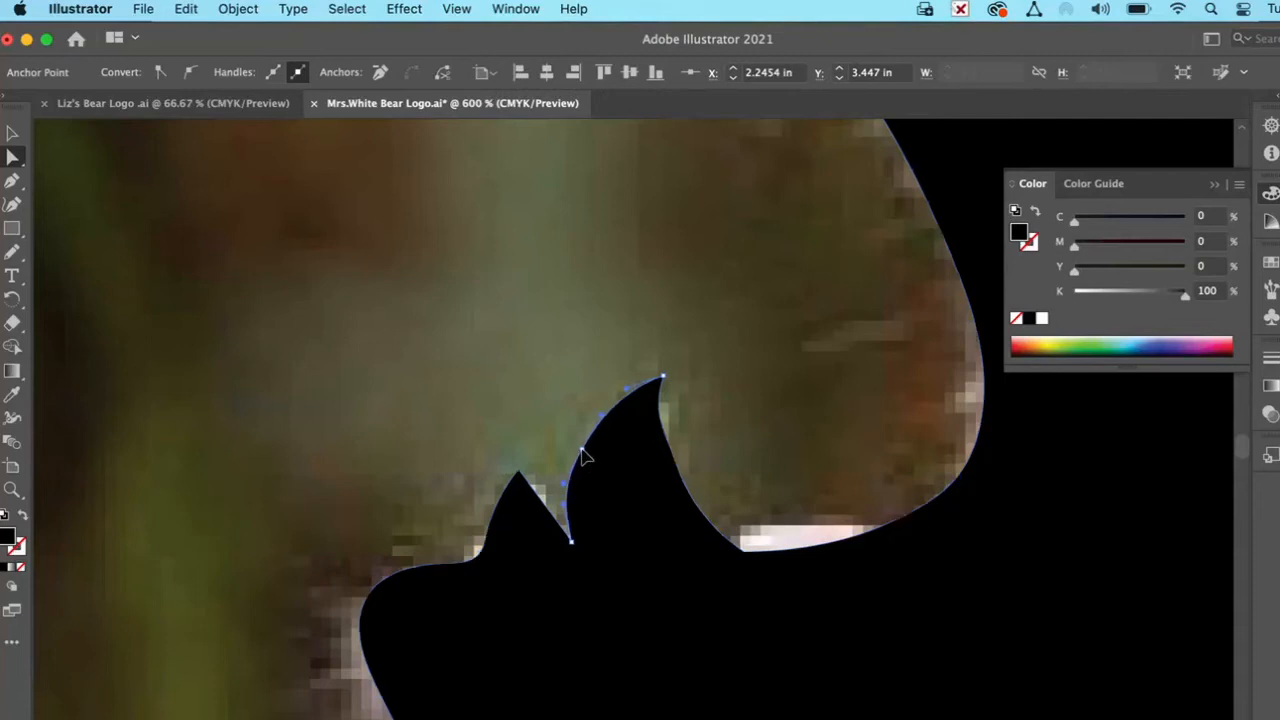
pyautogui.click(676, 467)
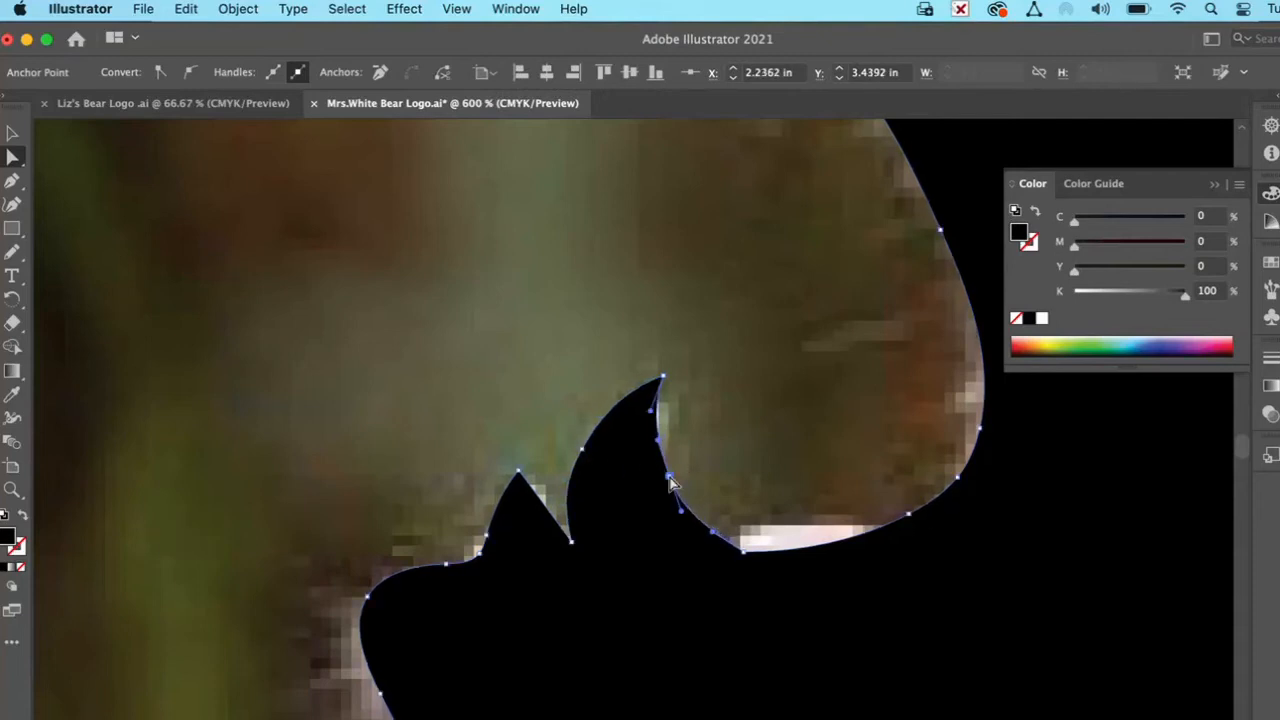
pyautogui.moveTo(485, 538); pyautogui.dragTo(488, 528)
pyautogui.keyDown('shift'); pyautogui.click(571, 543); pyautogui.keyUp('shift')
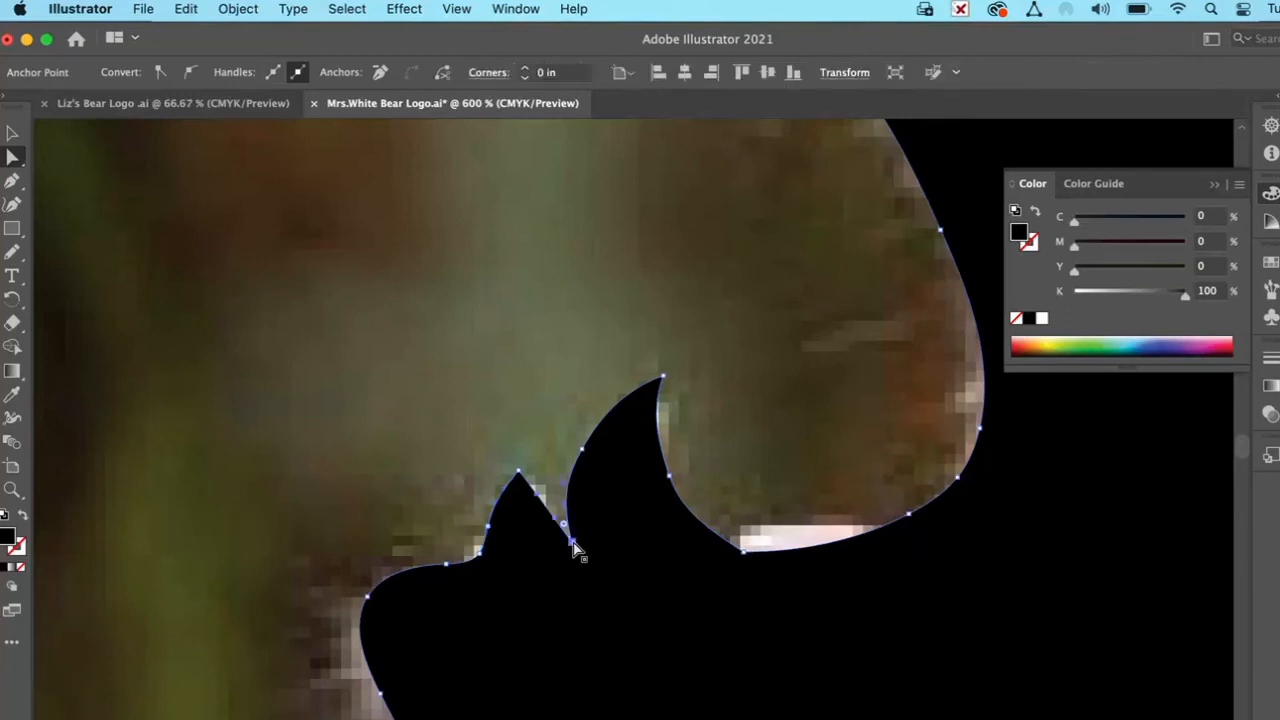
pyautogui.moveTo(558, 527); pyautogui.dragTo(535, 540)
# Step: Reshape the upper fang into a sharper point by moving its tip anchor outward and its front-edge anchor inward
pyautogui.scroll(4, 822, 410)
pyautogui.hscroll(3, 822, 410)
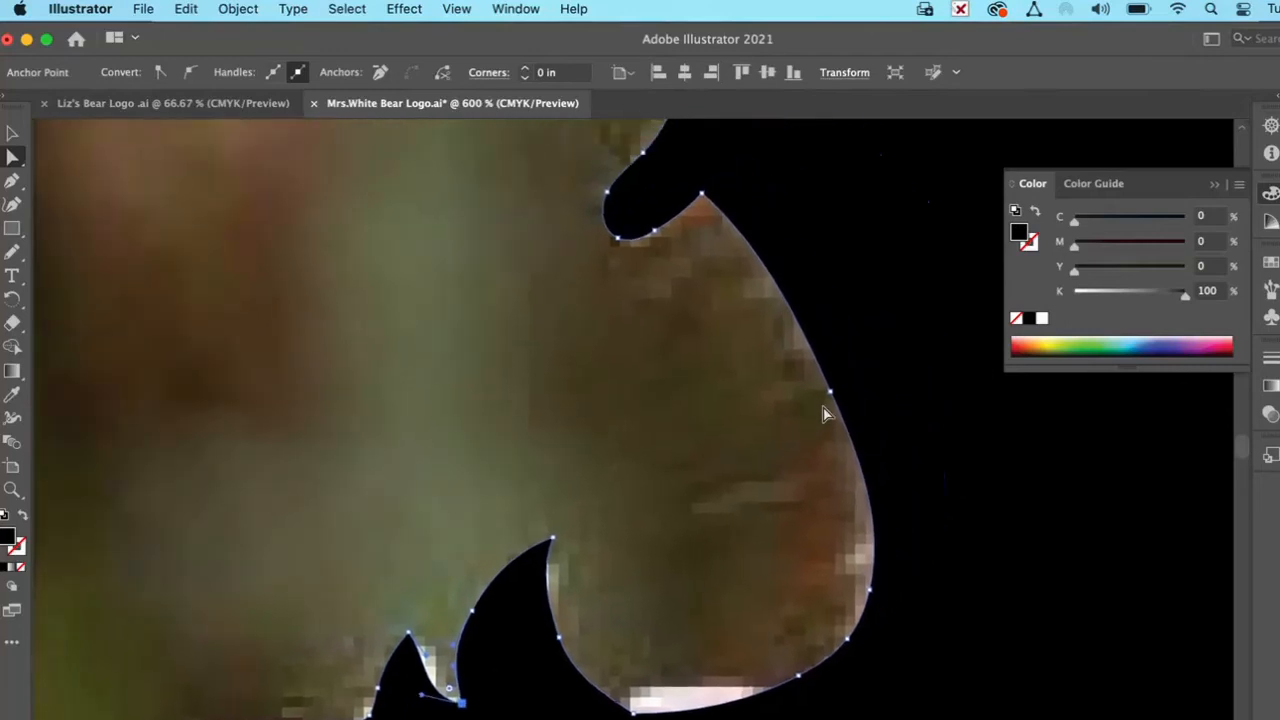
pyautogui.scroll(3, 798, 437)
pyautogui.hscroll(1, 798, 437)
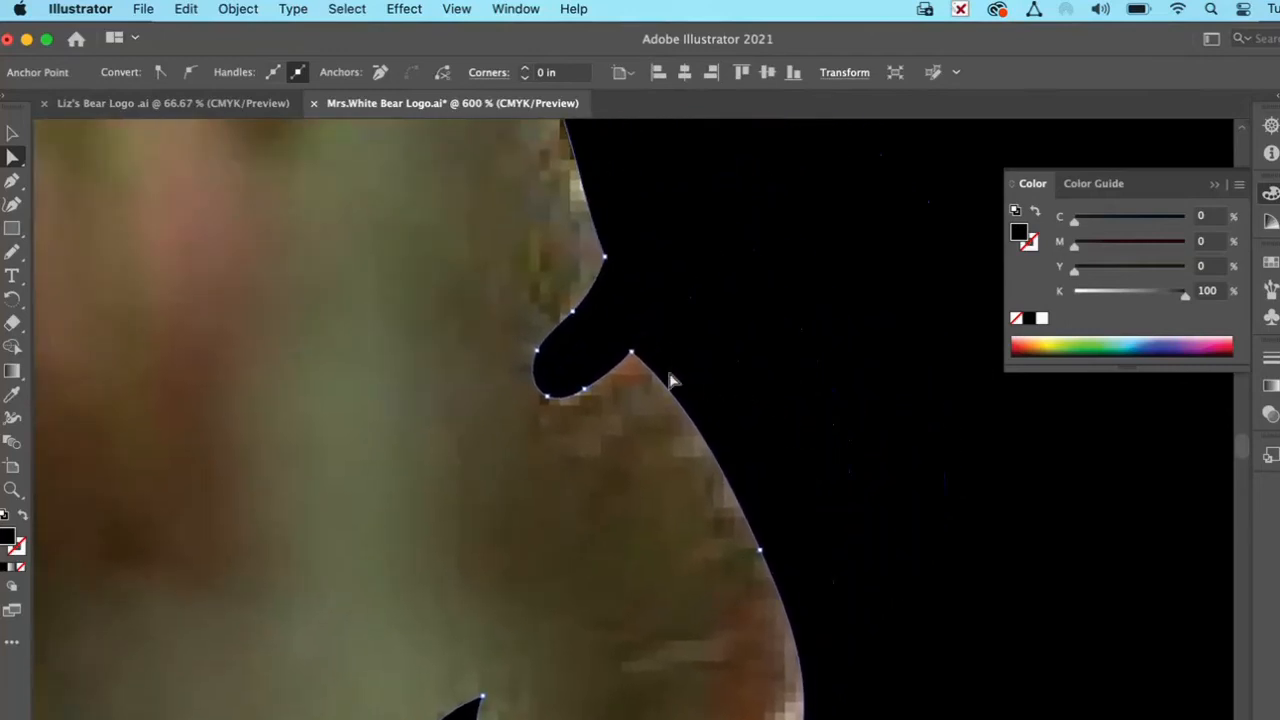
pyautogui.click(546, 398)
pyautogui.moveTo(546, 398); pyautogui.dragTo(529, 401)
pyautogui.moveTo(537, 350); pyautogui.dragTo(553, 350)
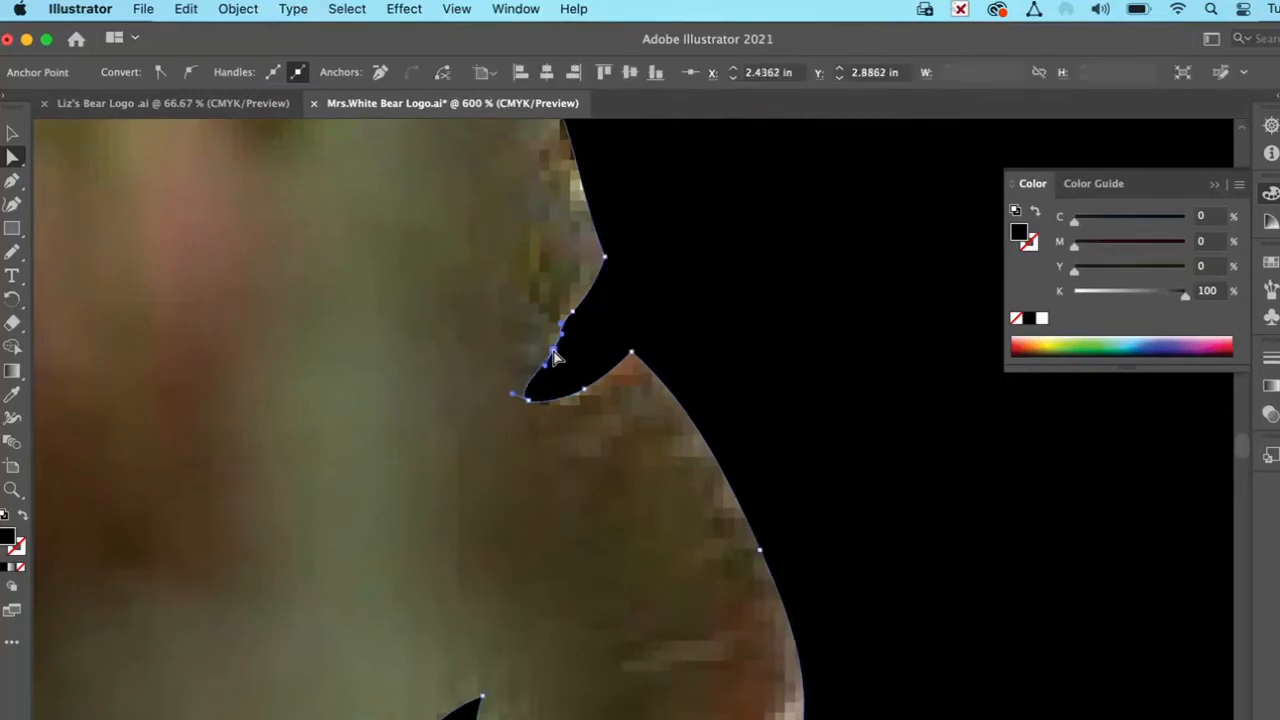
# Step: Reselect the whole bear silhouette at 100% view and swap its fill and stroke to get a black outline without fill
pyautogui.press('super+1')
pyautogui.click(955, 346)
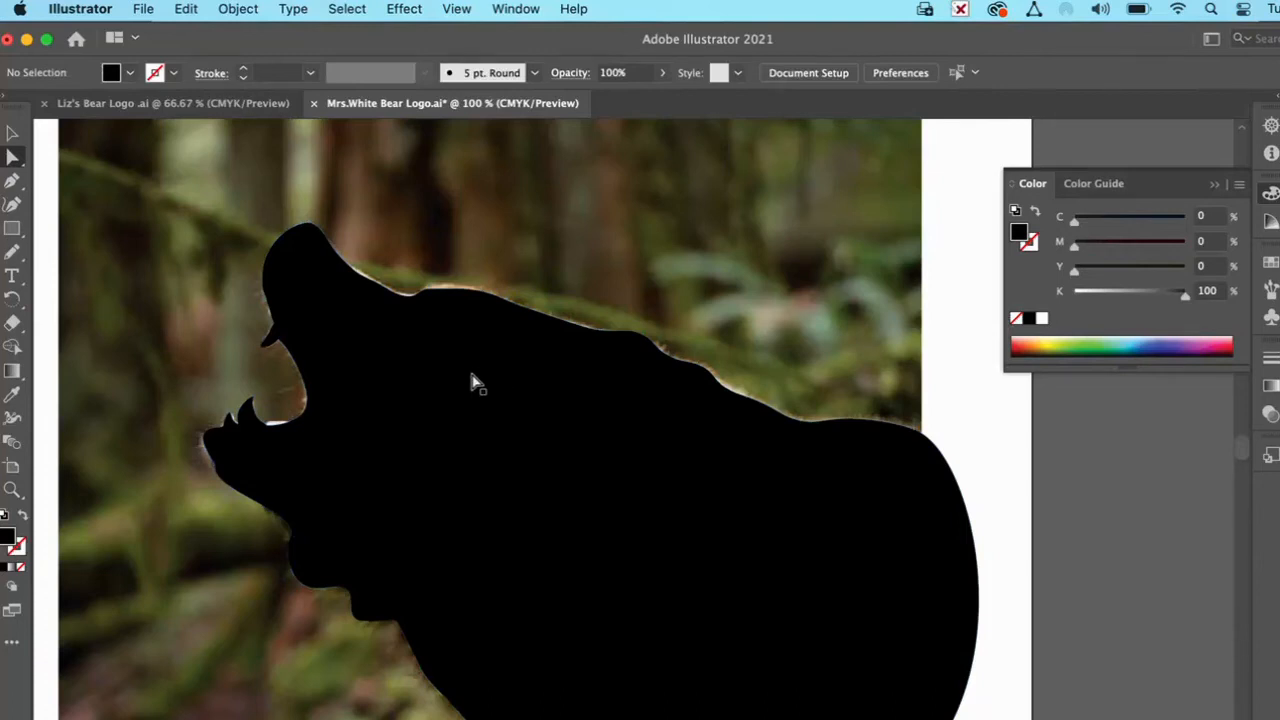
pyautogui.click(475, 382)
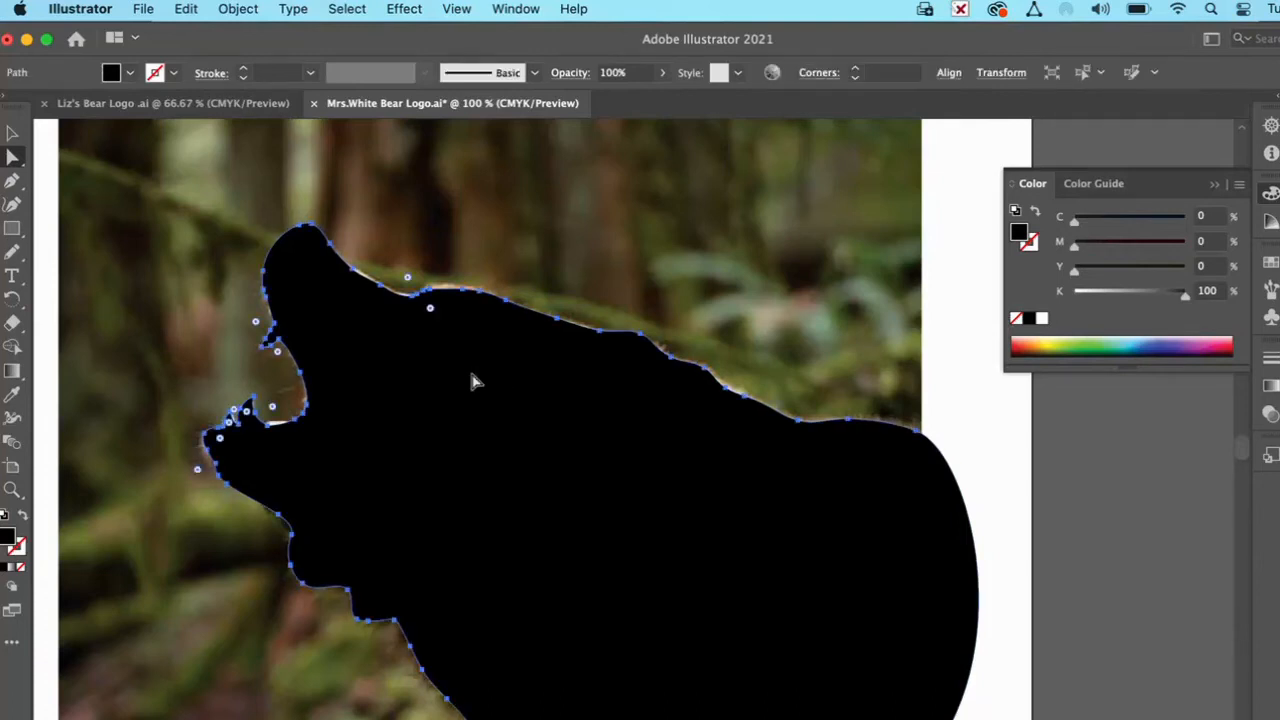
pyautogui.click(19, 517)
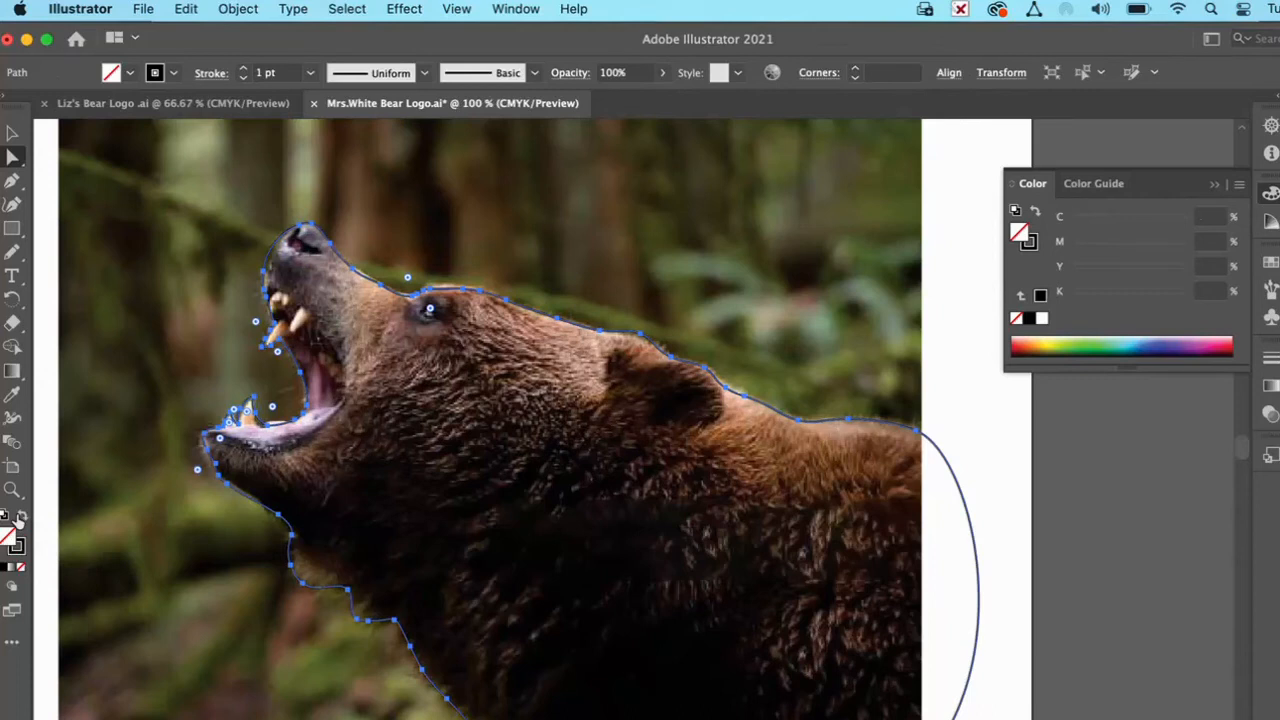
# Step: Trace the dark nostril on the bear's nose as a closed shape with the Pencil tool
pyautogui.click(12, 489)
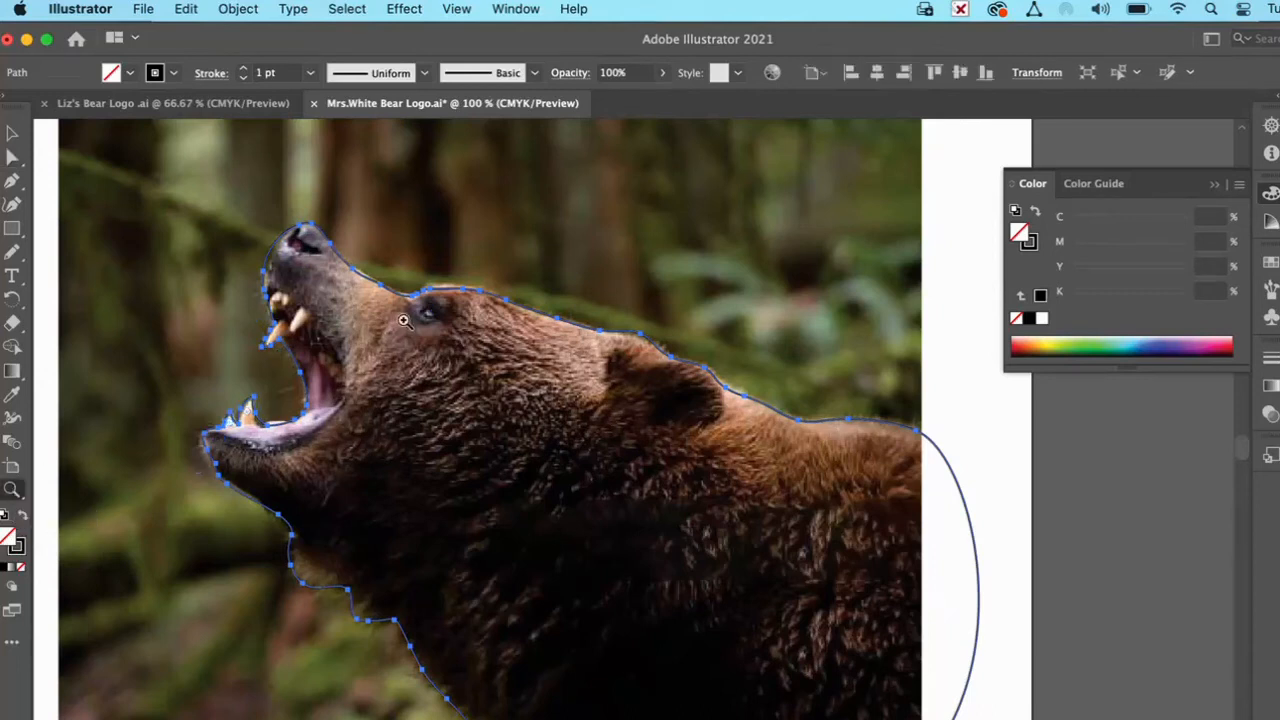
pyautogui.click(438, 303)
pyautogui.click(538, 421)
pyautogui.click(558, 390)
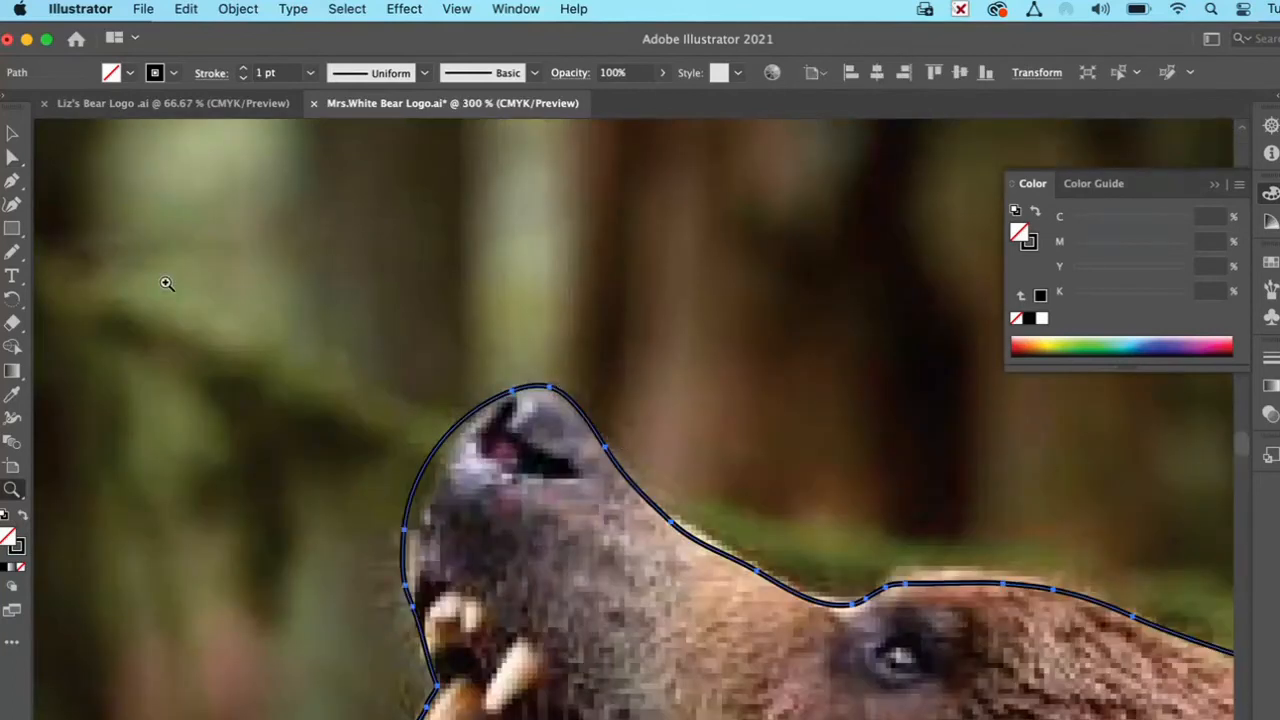
pyautogui.click(9, 158)
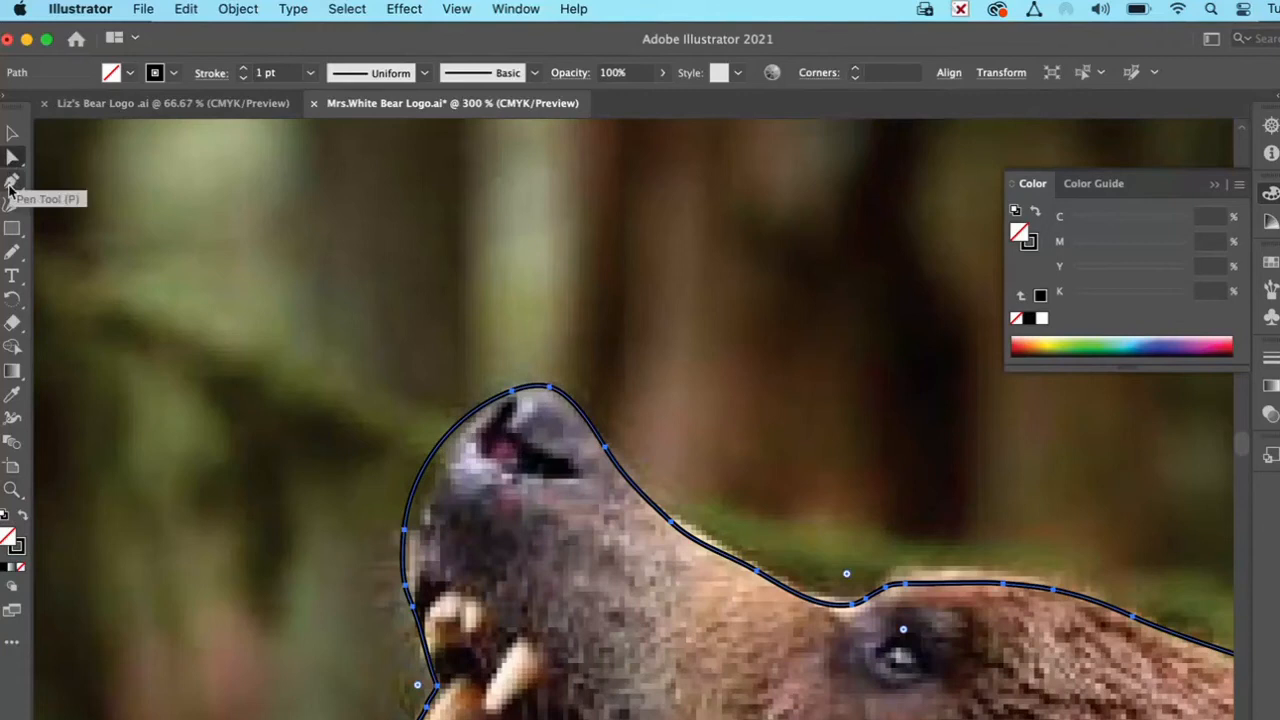
pyautogui.click(12, 251)
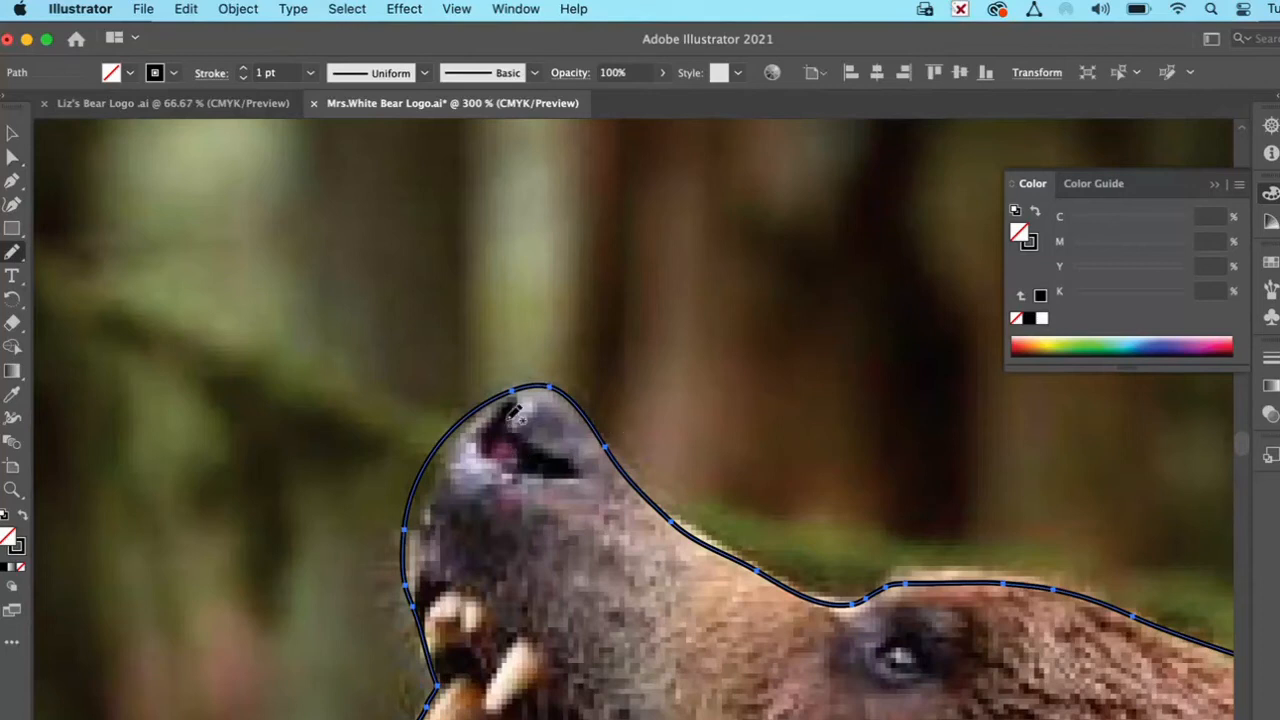
pyautogui.moveTo(517, 418)
pyautogui.mouseDown()
pyautogui.moveTo(593, 455)
pyautogui.moveTo(545, 476)
pyautogui.moveTo(478, 448)
pyautogui.moveTo(510, 402)
pyautogui.moveTo(526, 410)
pyautogui.moveTo(518, 424)
pyautogui.mouseUp()
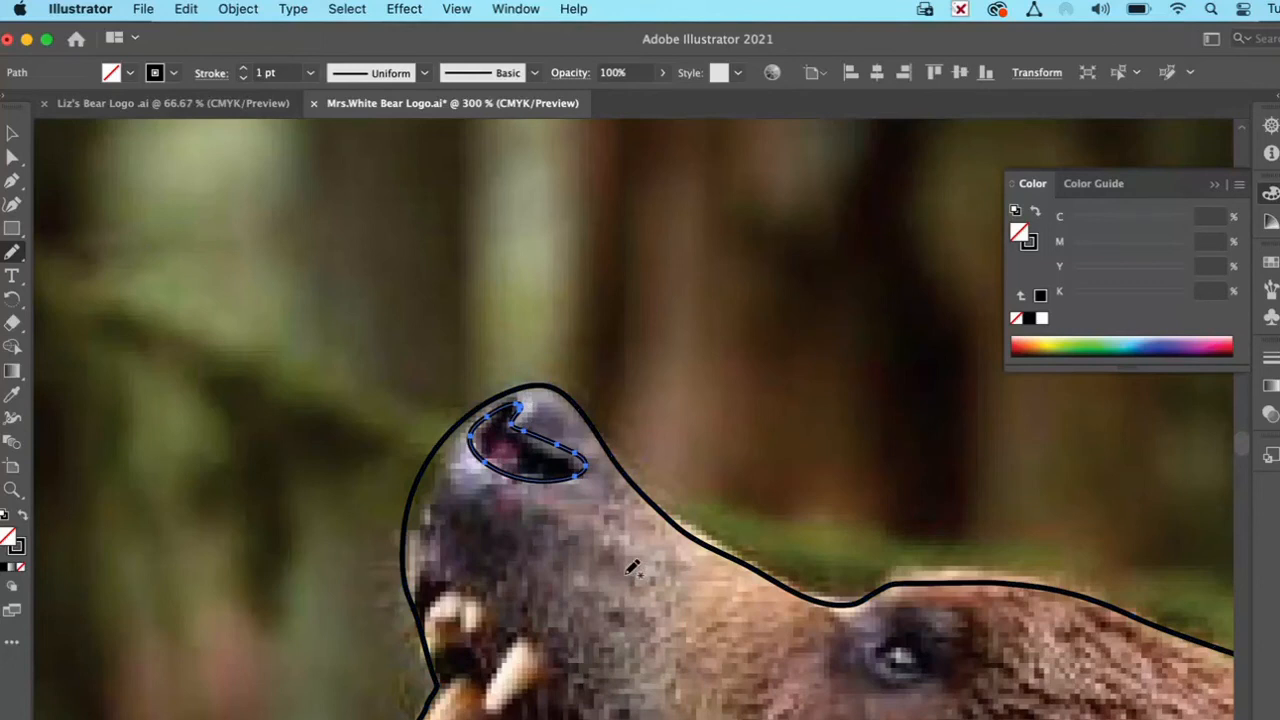
# Step: Give the nostril shape a white fill and no stroke
pyautogui.click(4, 516)
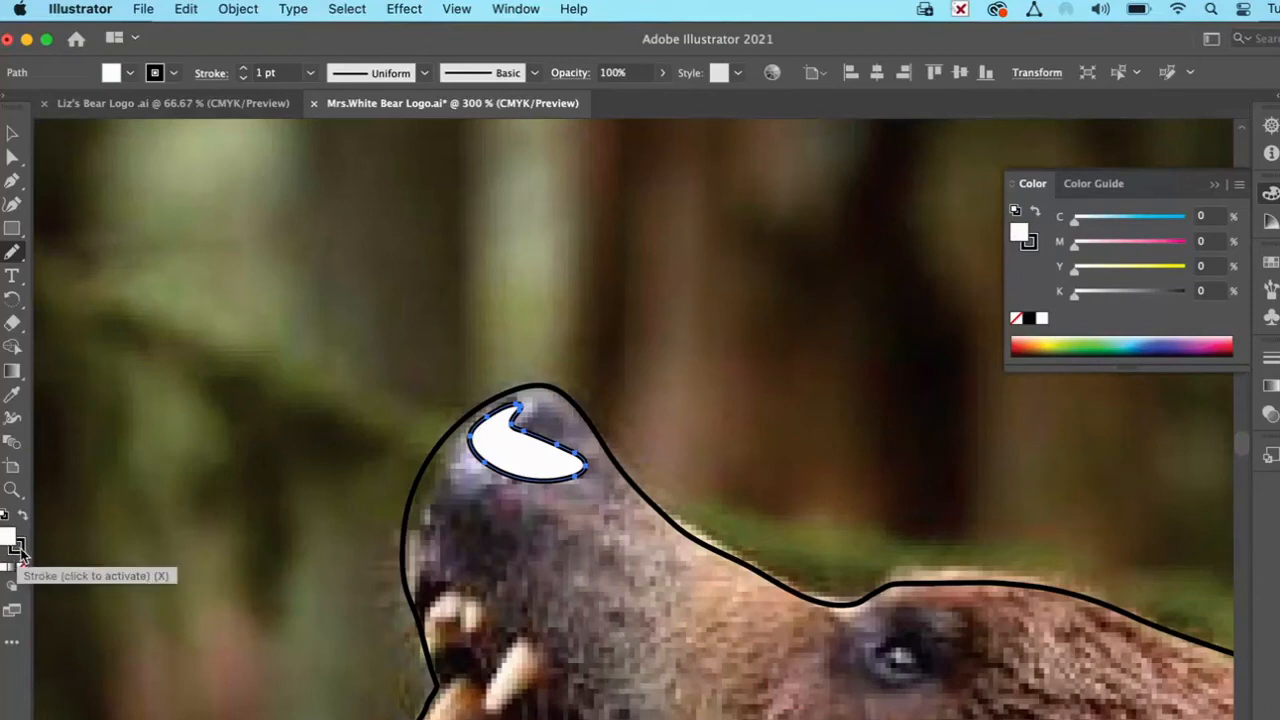
pyautogui.click(18, 547)
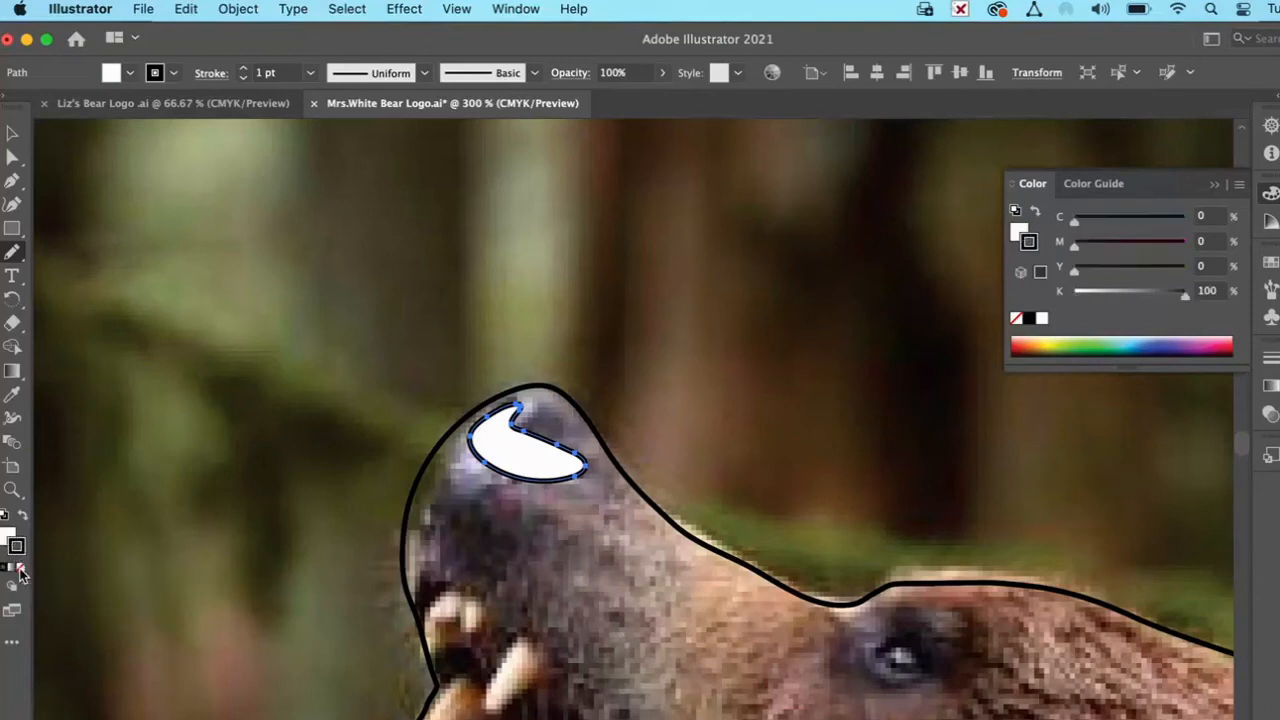
pyautogui.click(22, 568)
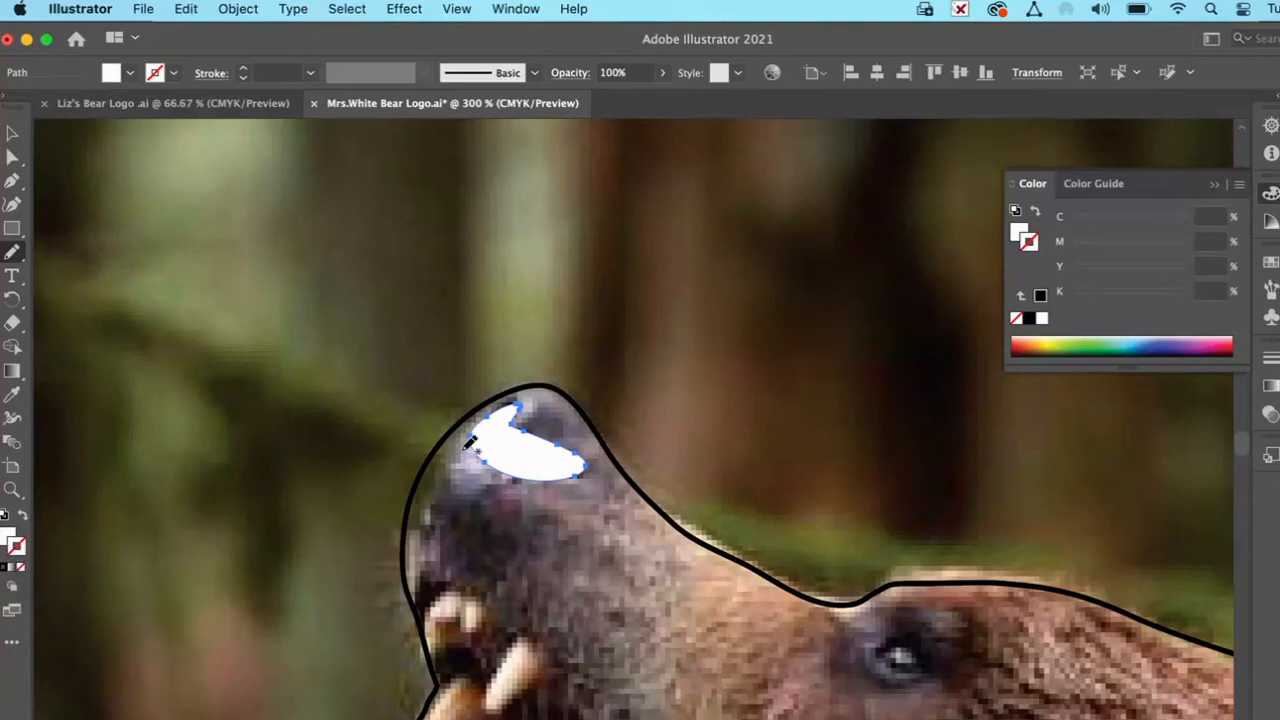
# Step: Trace the bear's eyeball as a closed shape with the Pencil tool and give it a white fill and no stroke
pyautogui.scroll(-5, 700, 608)
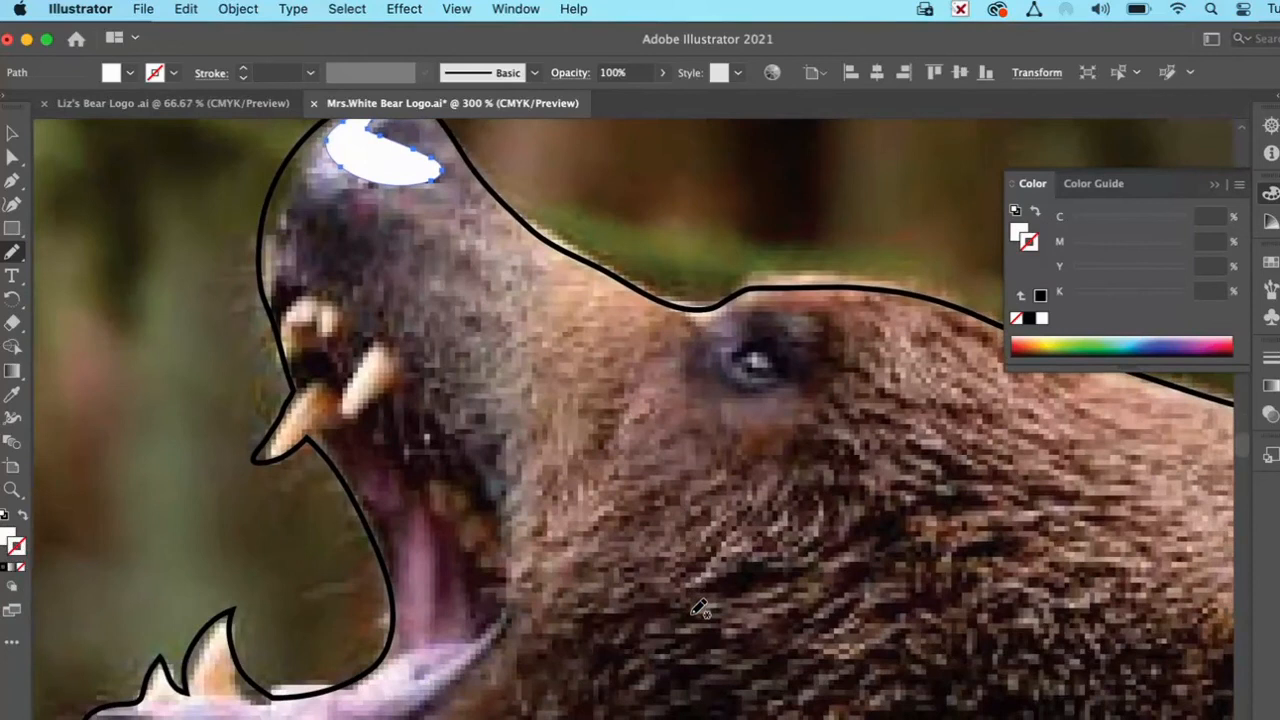
pyautogui.hscroll(3, 786, 480)
pyautogui.scroll(2, 786, 480)
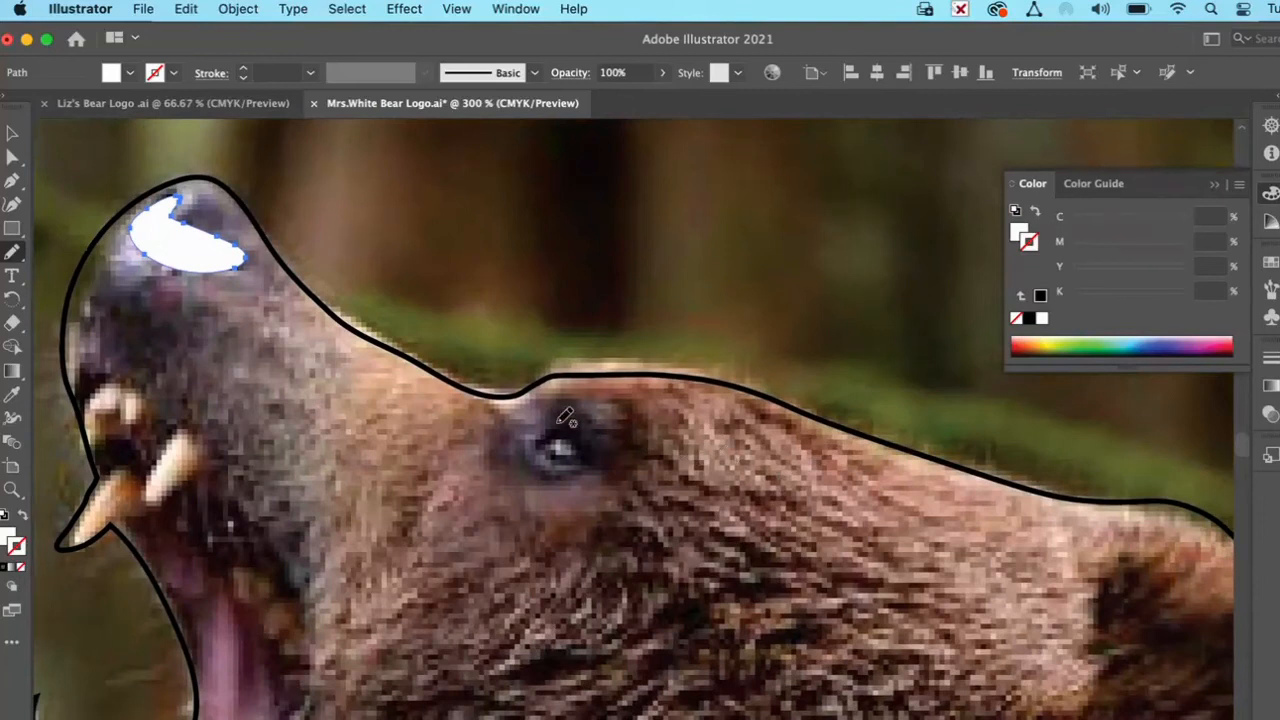
pyautogui.moveTo(572, 424)
pyautogui.mouseDown()
pyautogui.moveTo(603, 467)
pyautogui.moveTo(548, 461)
pyautogui.moveTo(572, 424)
pyautogui.mouseUp()
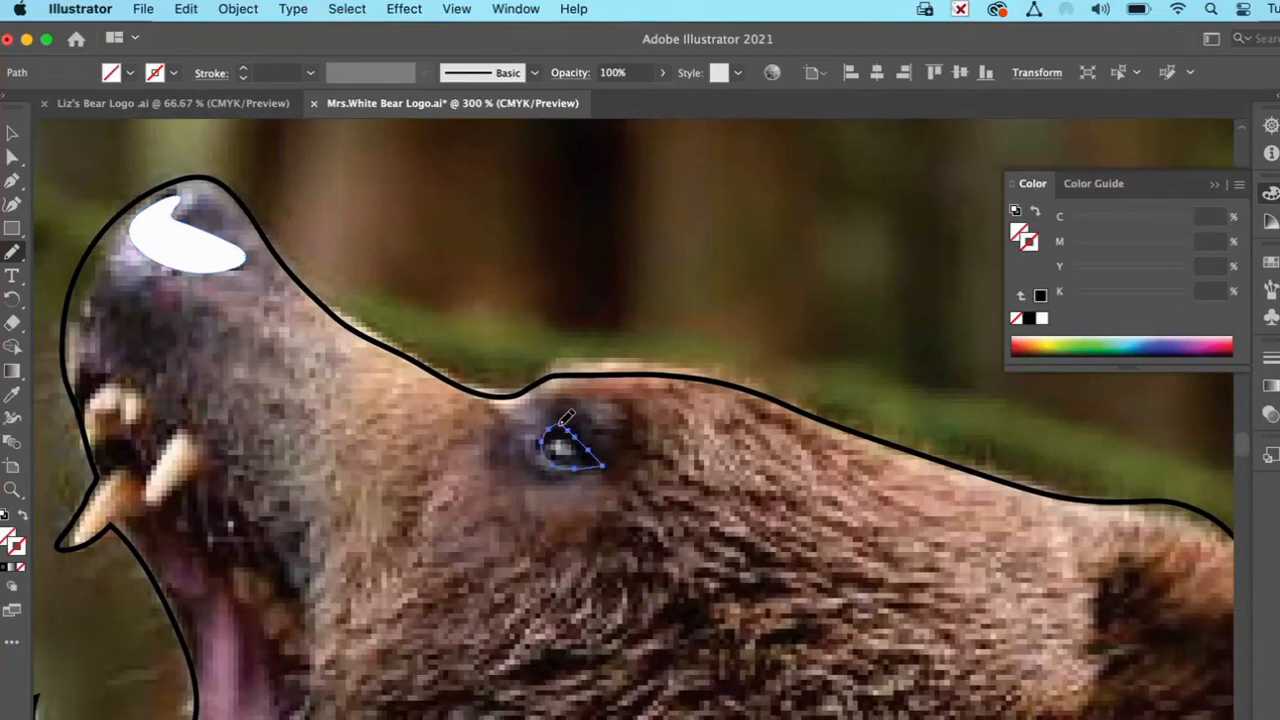
pyautogui.click(4, 514)
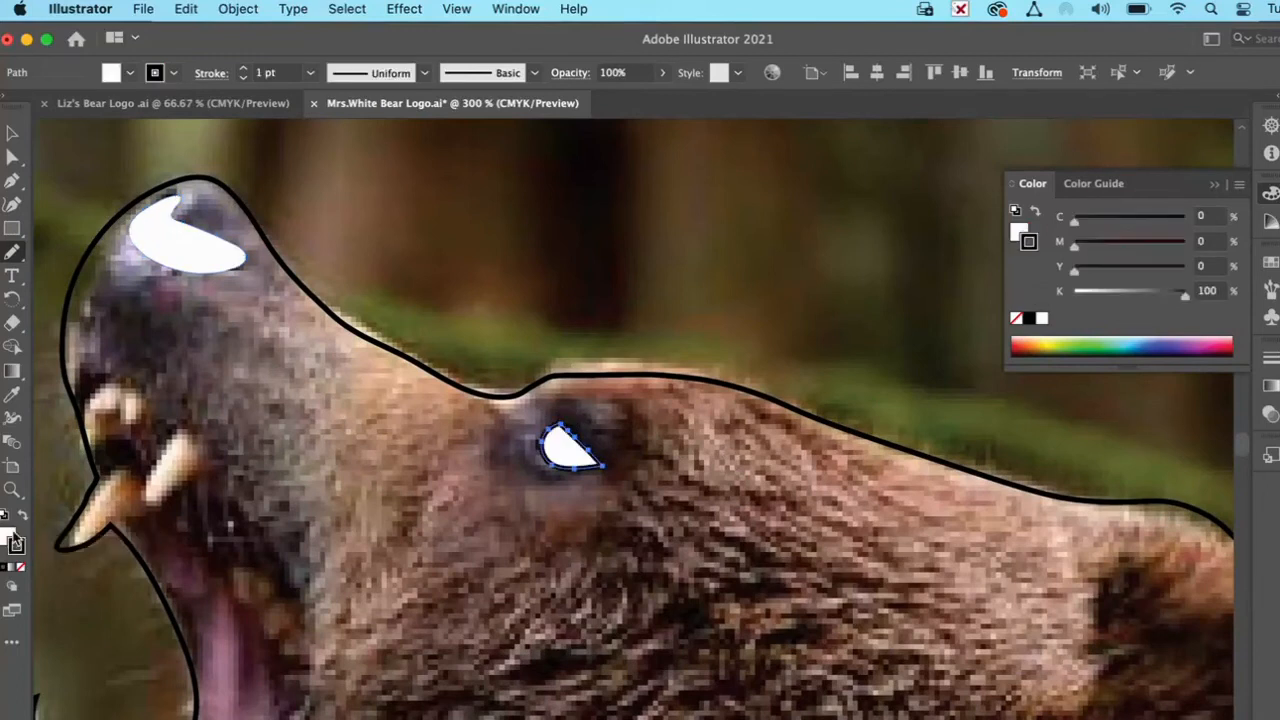
pyautogui.click(21, 569)
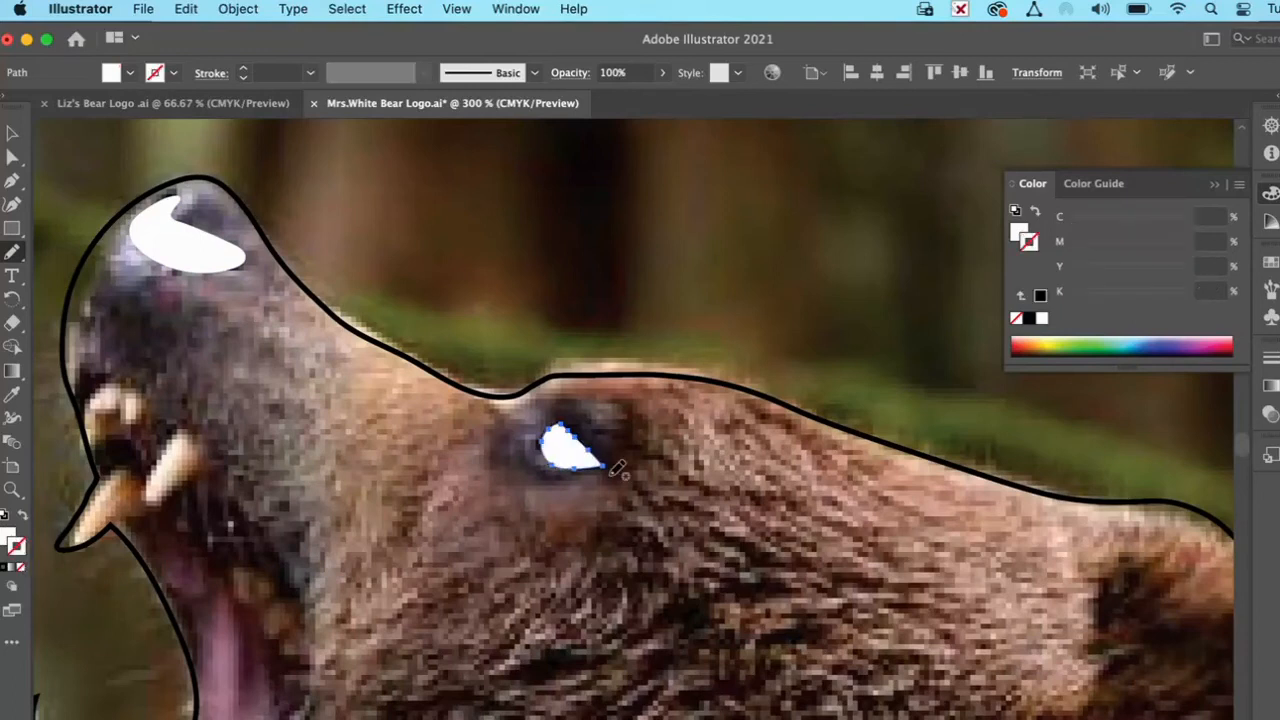
# Step: Trace a crescent highlight above the eye with the Pencil tool and copy the eyeball's white fill onto it with the Eyedropper
pyautogui.scroll(6, 618, 470)
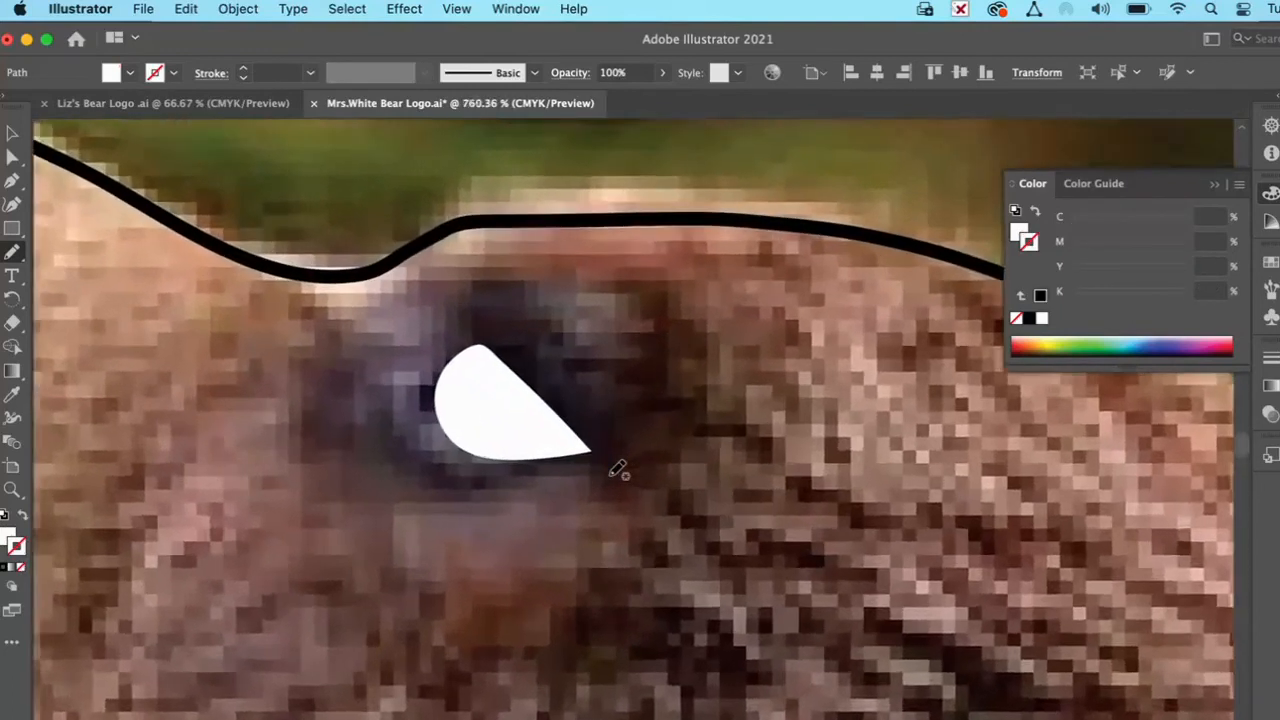
pyautogui.moveTo(502, 290)
pyautogui.mouseDown()
pyautogui.moveTo(575, 302)
pyautogui.moveTo(622, 352)
pyautogui.moveTo(645, 405)
pyautogui.moveTo(664, 387)
pyautogui.moveTo(674, 335)
pyautogui.moveTo(648, 272)
pyautogui.moveTo(566, 252)
pyautogui.moveTo(505, 279)
pyautogui.mouseUp()
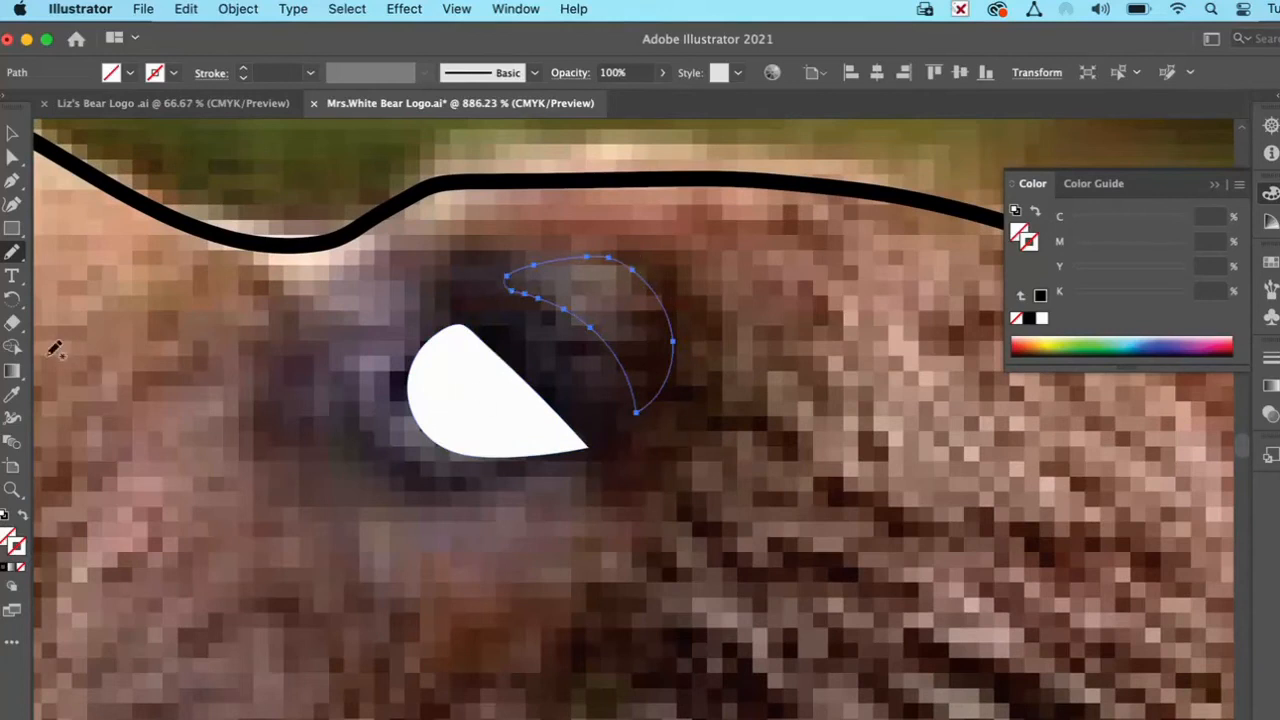
pyautogui.click(12, 398)
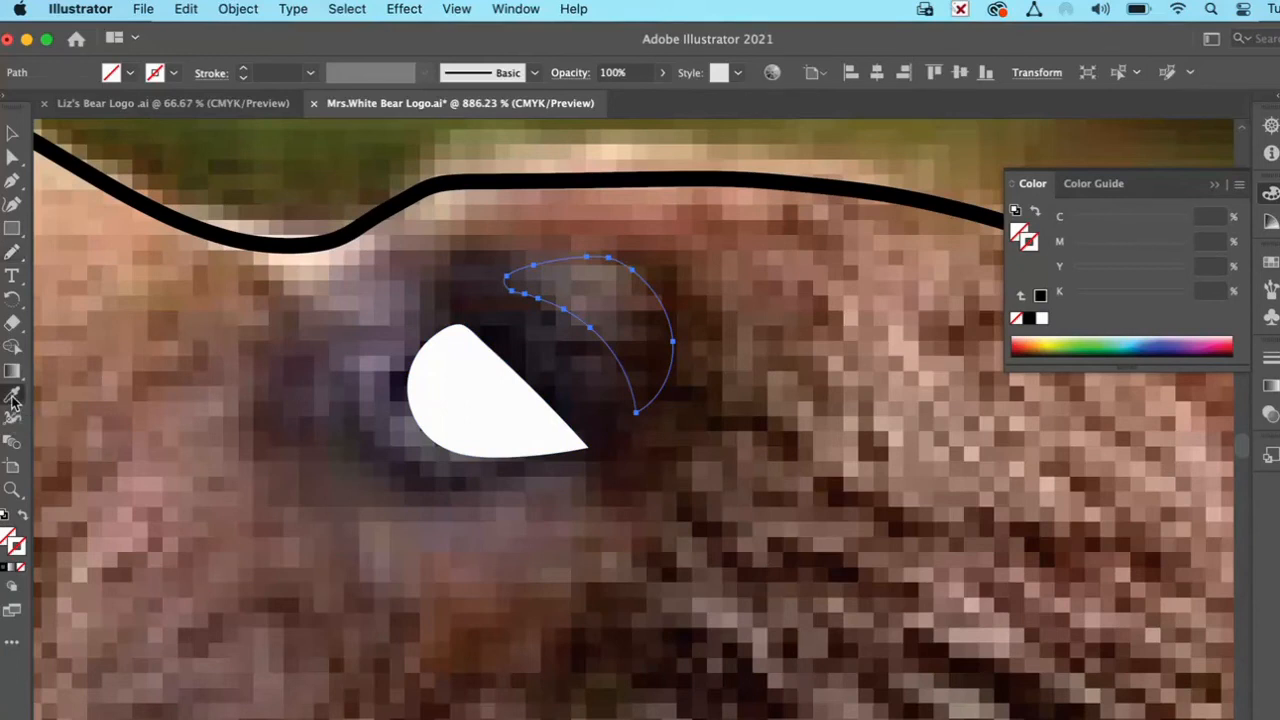
pyautogui.click(465, 384)
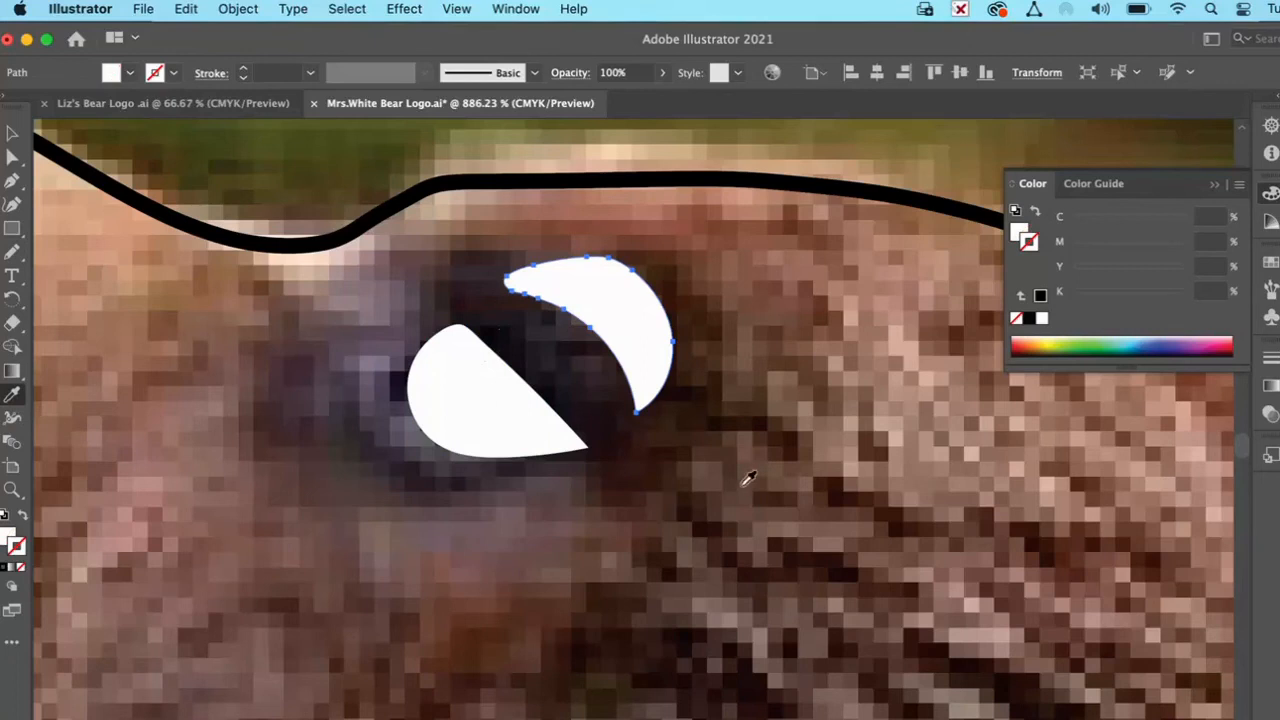
# Step: Trace the dark inside of the bear's ear with the Pencil tool and give the closed shape a white fill and no stroke
pyautogui.hscroll(10, 748, 477)
pyautogui.hscroll(10, 748, 477)
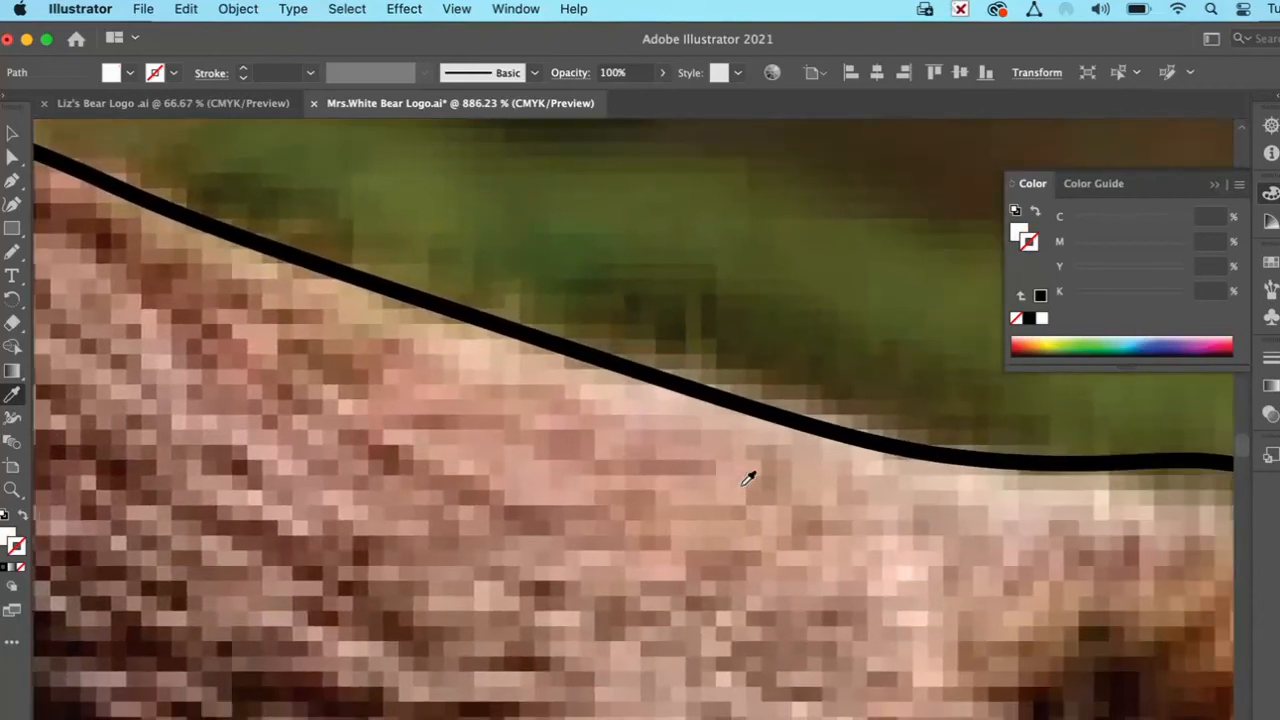
pyautogui.scroll(-10, 748, 477)
pyautogui.hscroll(10, 748, 477)
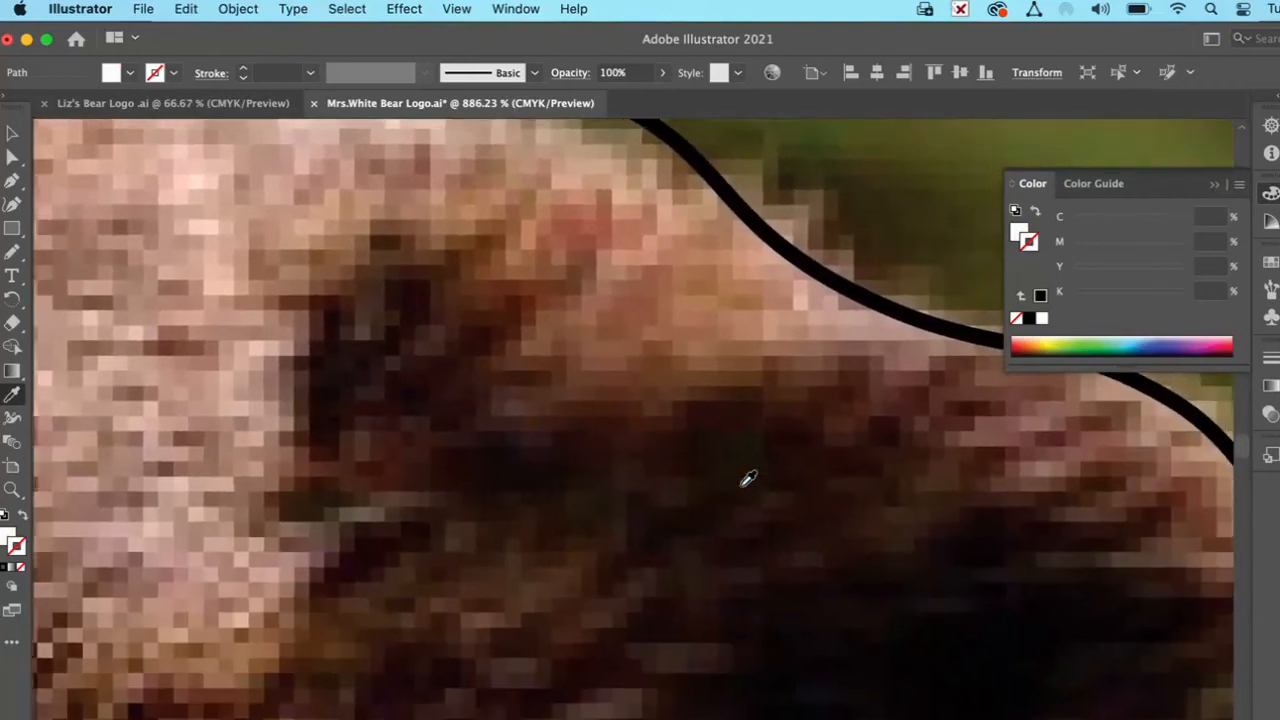
pyautogui.click(8, 490)
pyautogui.keyDown('alt'); pyautogui.click(734, 420); pyautogui.keyUp('alt')
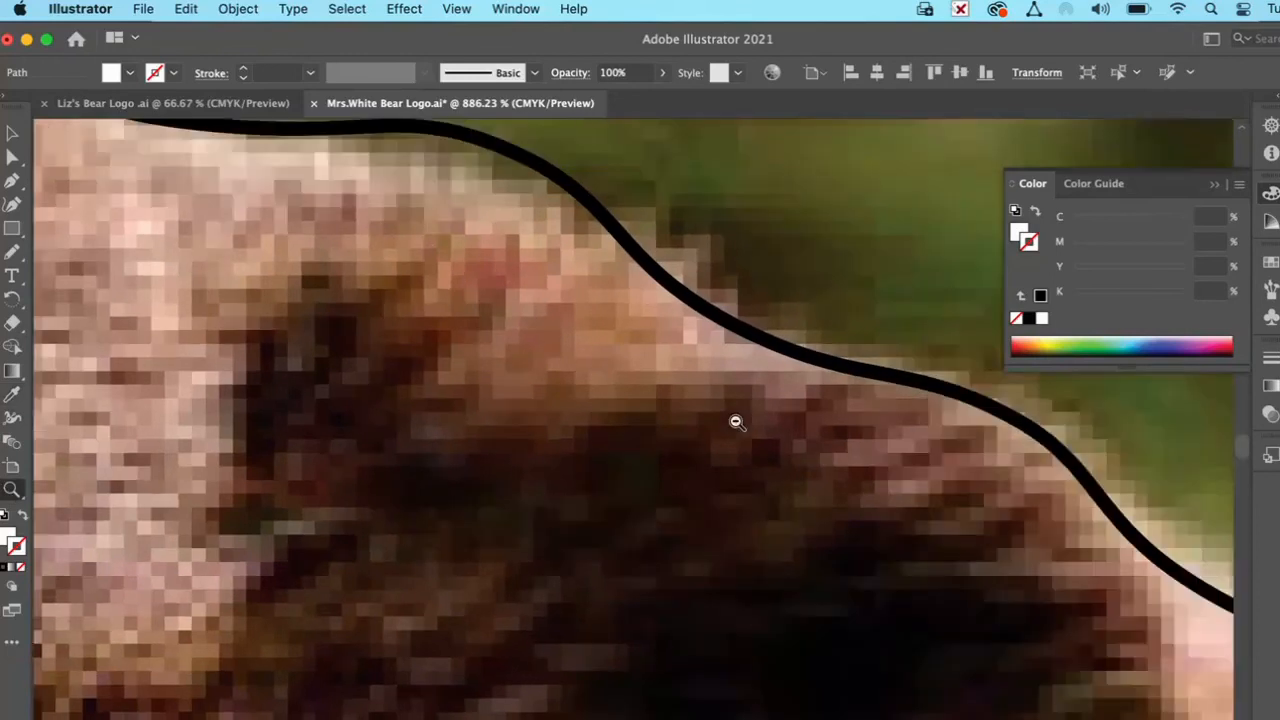
pyautogui.keyDown('alt'); pyautogui.click(736, 422); pyautogui.keyUp('alt')
pyautogui.keyDown('alt'); pyautogui.click(736, 422); pyautogui.keyUp('alt')
pyautogui.scroll(-5, 497, 669)
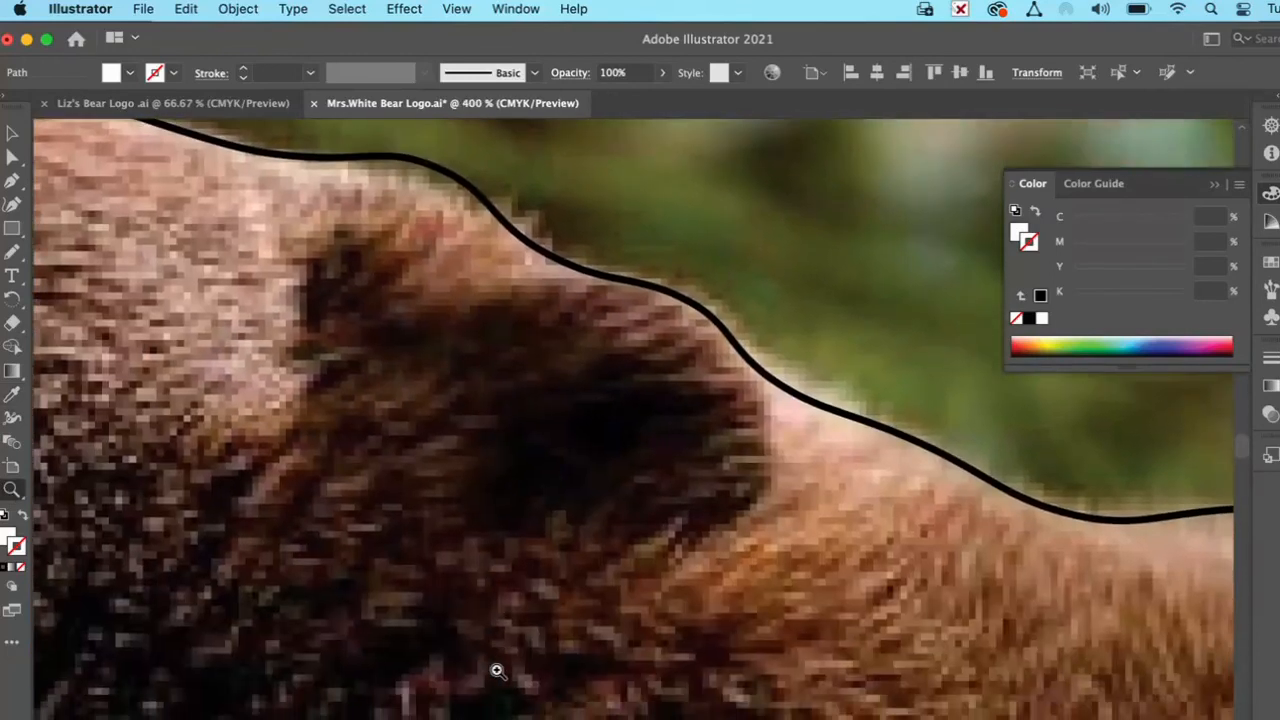
pyautogui.click(12, 250)
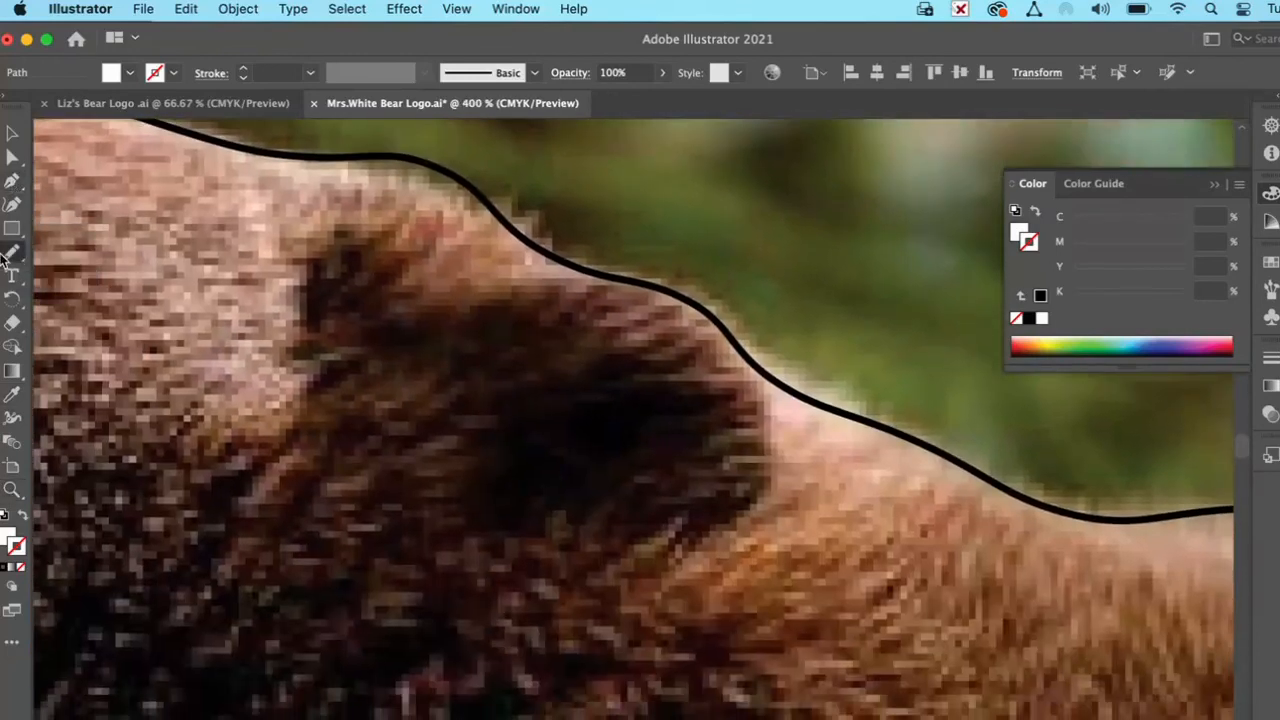
pyautogui.moveTo(313, 372)
pyautogui.mouseDown()
pyautogui.moveTo(318, 274)
pyautogui.moveTo(355, 251)
pyautogui.moveTo(418, 303)
pyautogui.moveTo(463, 319)
pyautogui.moveTo(528, 313)
pyautogui.moveTo(599, 333)
pyautogui.moveTo(647, 375)
pyautogui.moveTo(666, 435)
pyautogui.moveTo(652, 486)
pyautogui.moveTo(611, 526)
pyautogui.moveTo(573, 540)
pyautogui.moveTo(455, 541)
pyautogui.moveTo(402, 499)
pyautogui.moveTo(358, 409)
pyautogui.moveTo(311, 366)
pyautogui.mouseUp()
pyautogui.click(6, 516)
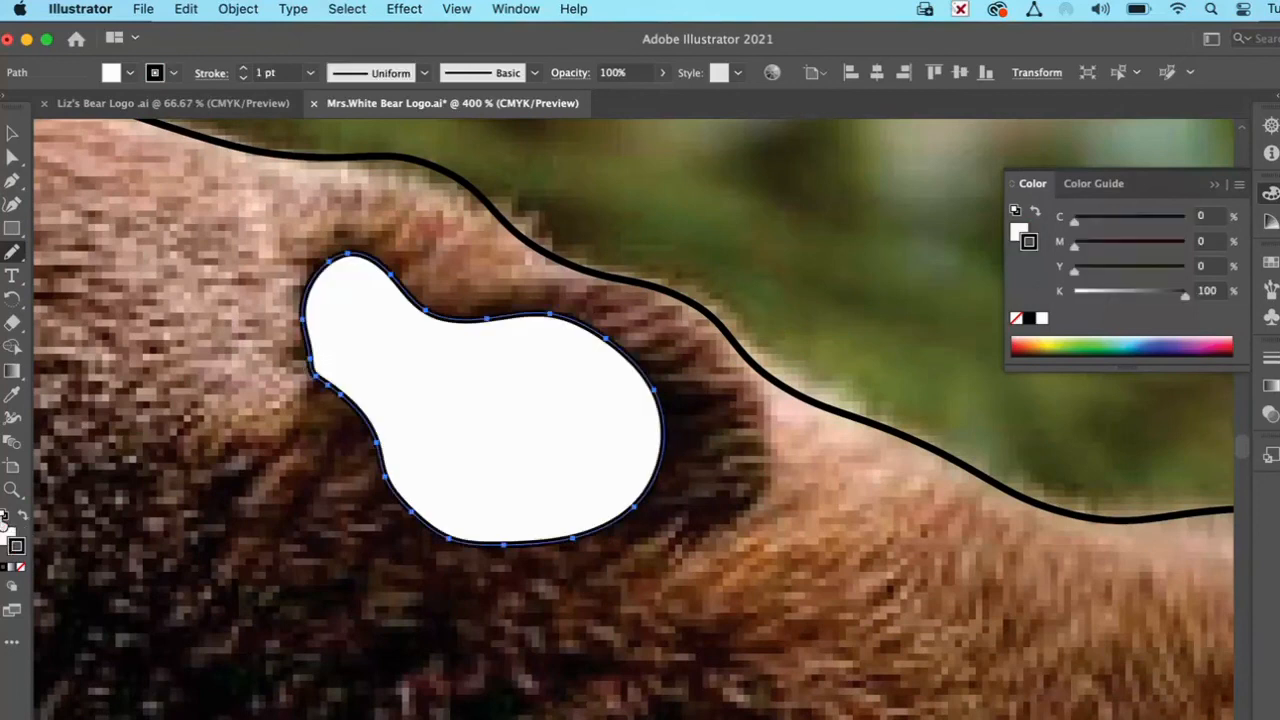
pyautogui.click(21, 567)
# Step: Select the bear silhouette at 100% view, swap its fill and stroke for a solid black fill, and deselect it
pyautogui.click(12, 489)
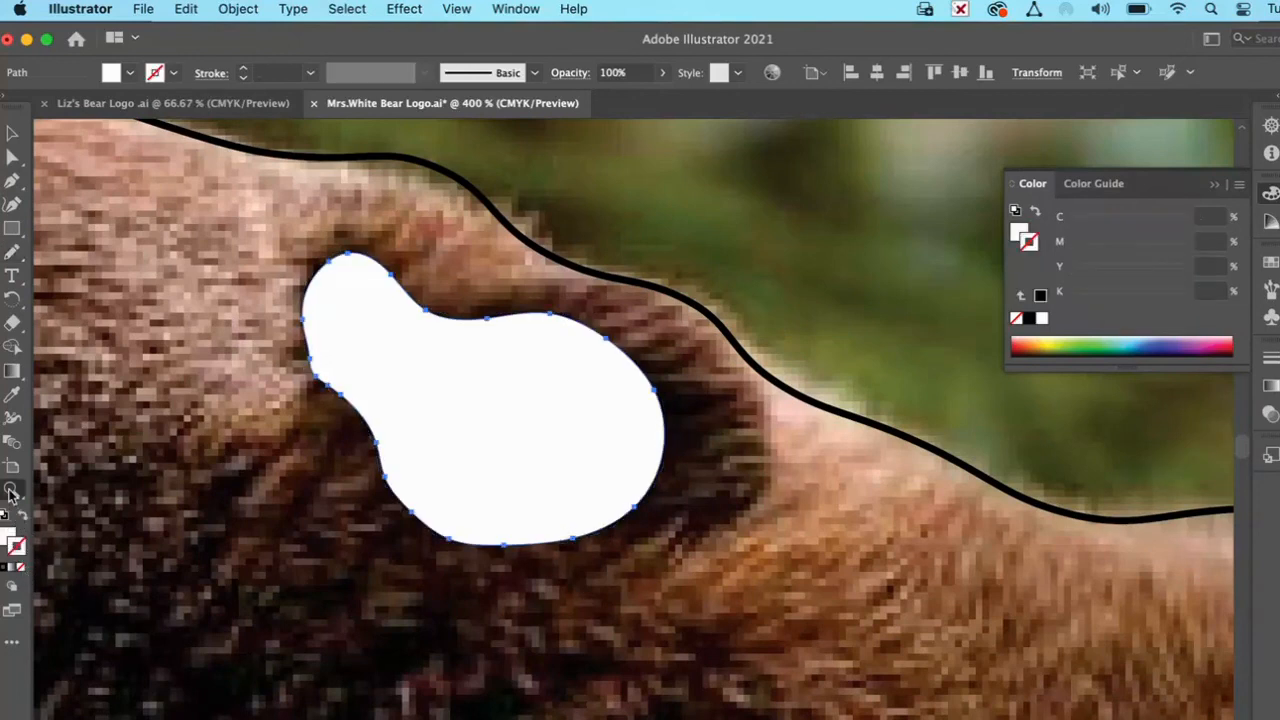
pyautogui.keyDown('alt'); pyautogui.click(511, 469); pyautogui.keyUp('alt')
pyautogui.keyDown('alt'); pyautogui.click(600, 466); pyautogui.keyUp('alt')
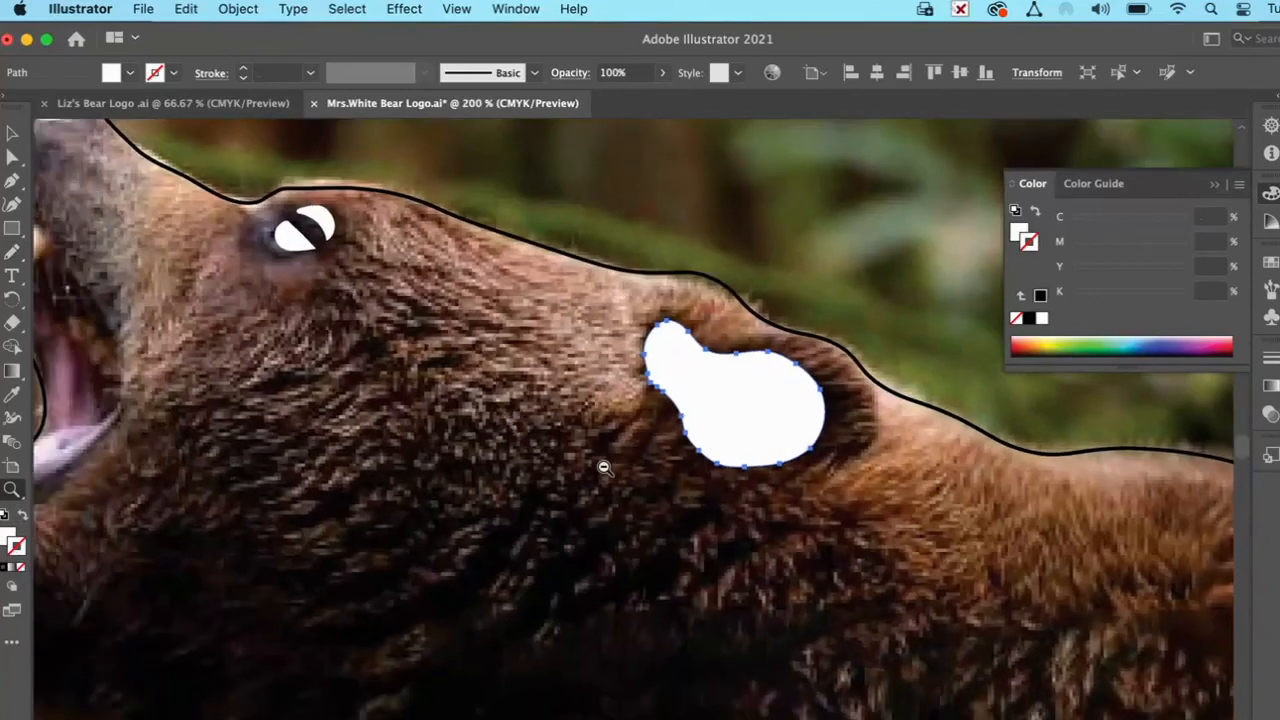
pyautogui.keyDown('alt'); pyautogui.click(603, 467); pyautogui.keyUp('alt')
pyautogui.keyDown('alt'); pyautogui.click(603, 467); pyautogui.keyUp('alt')
pyautogui.click(12, 133)
pyautogui.click(12, 157)
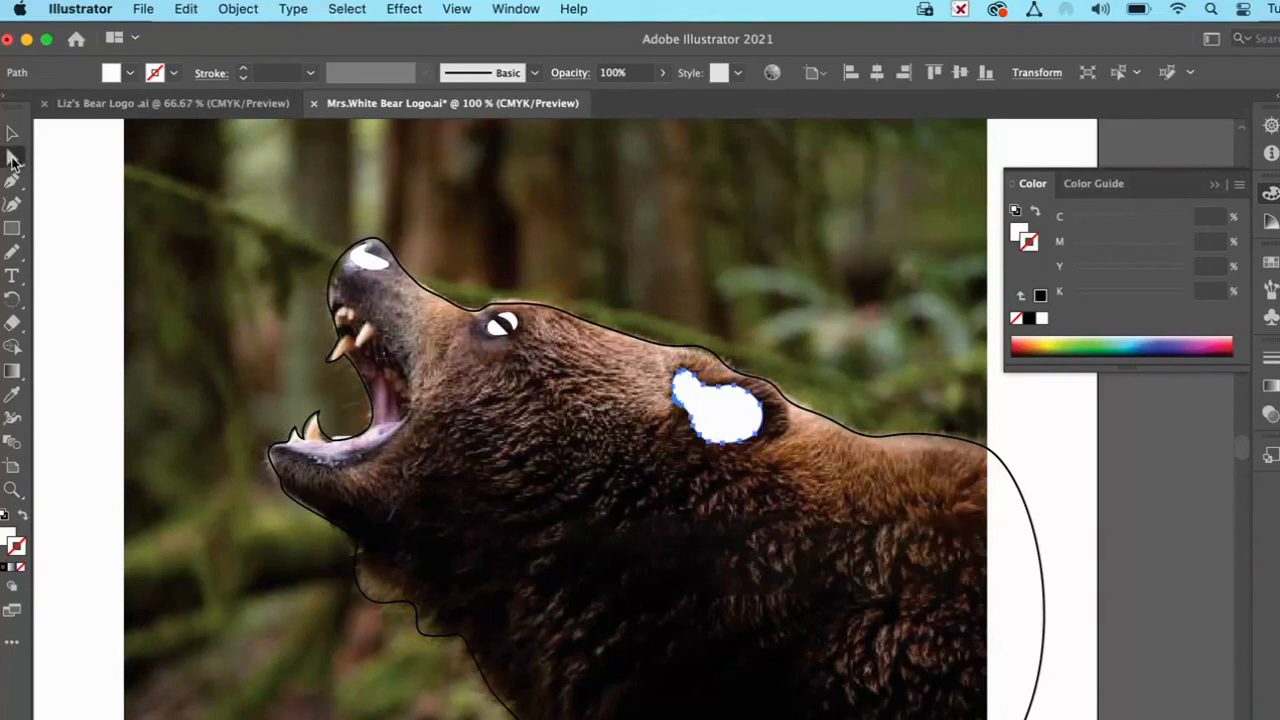
pyautogui.click(409, 277)
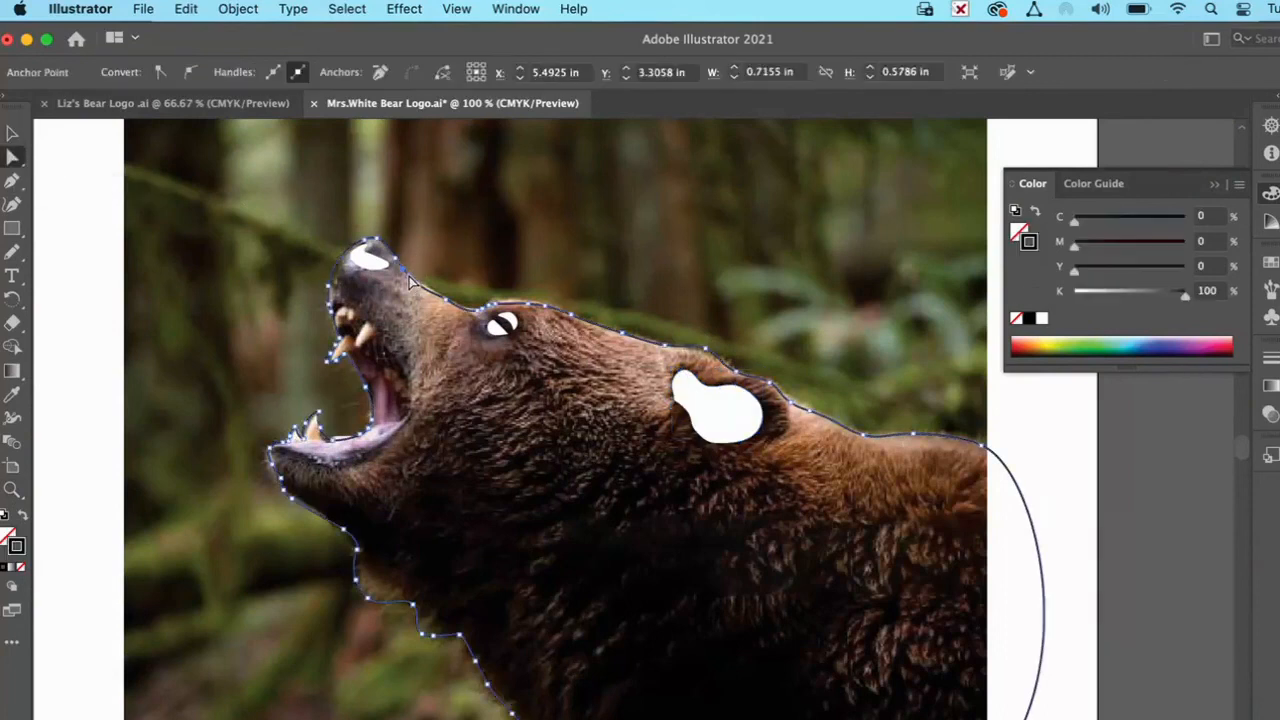
pyautogui.click(23, 516)
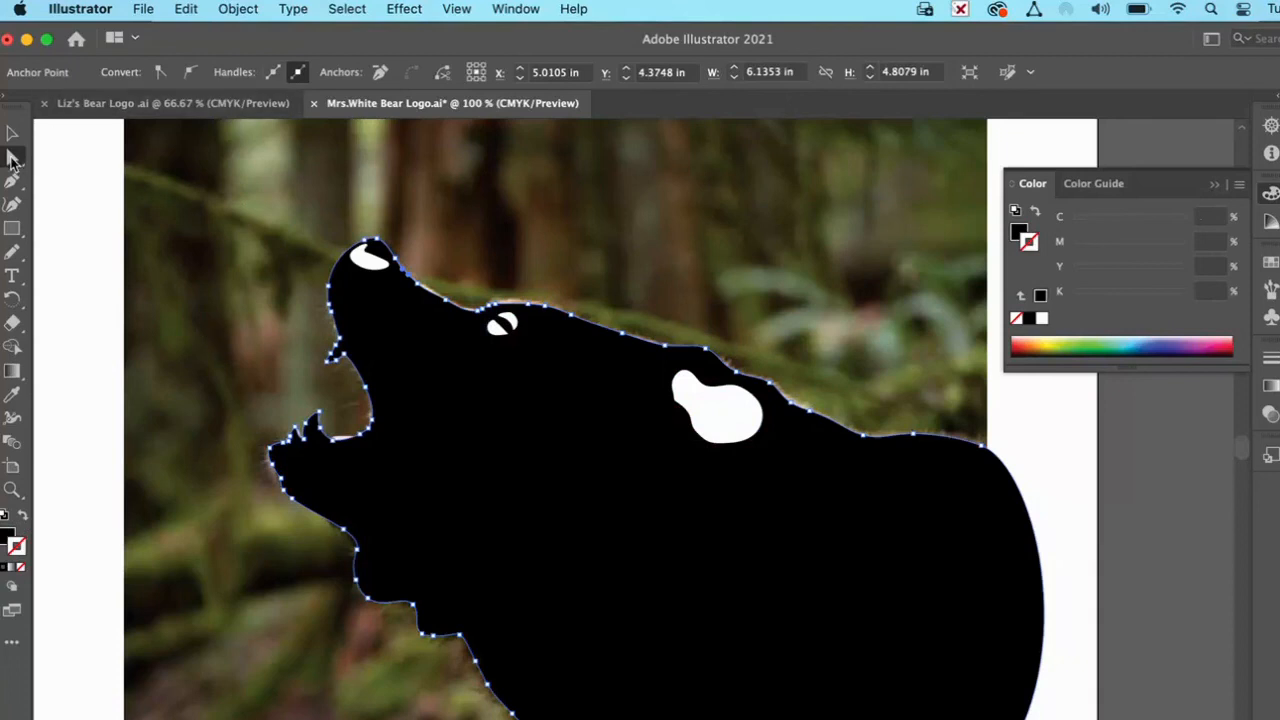
pyautogui.click(121, 290)
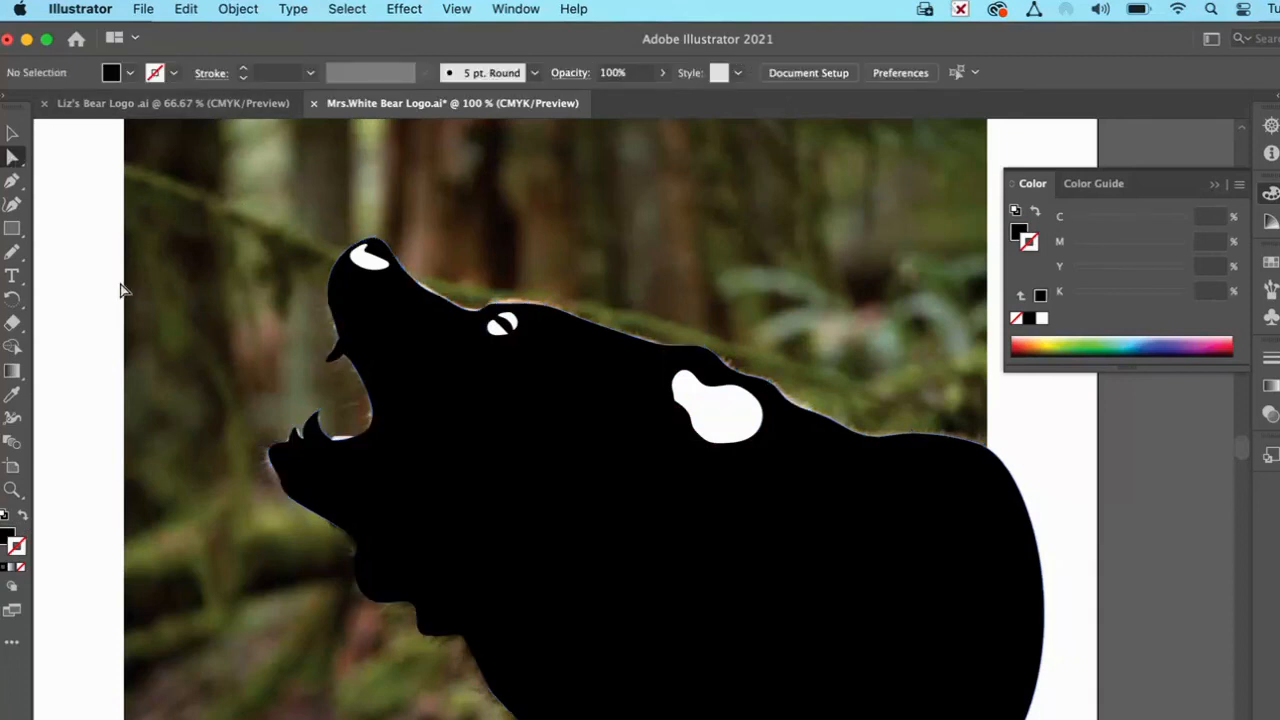
# Step: Delete the large white ear shape
pyautogui.click(716, 424)
pyautogui.press('Delete')
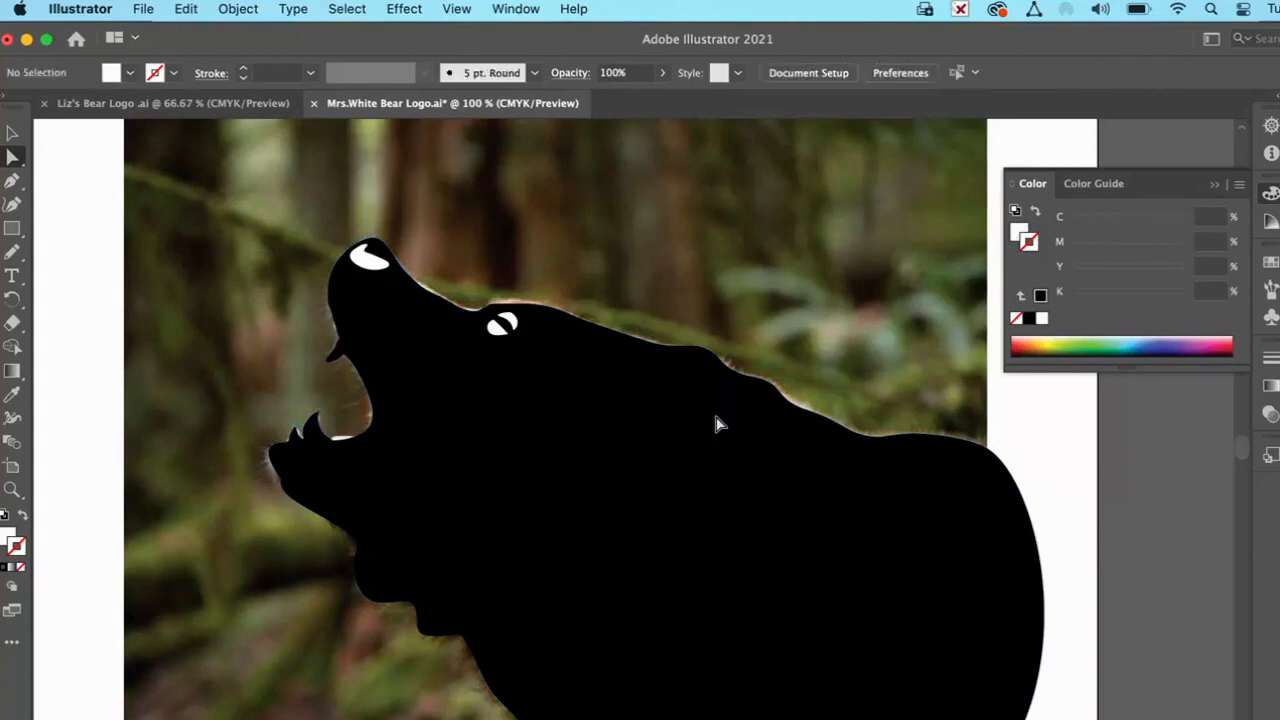
# Step: Draw a small curved inner-ear shape on the silhouette with the Pencil tool and give it the eye's white fill using the Eyedropper
pyautogui.click(12, 252)
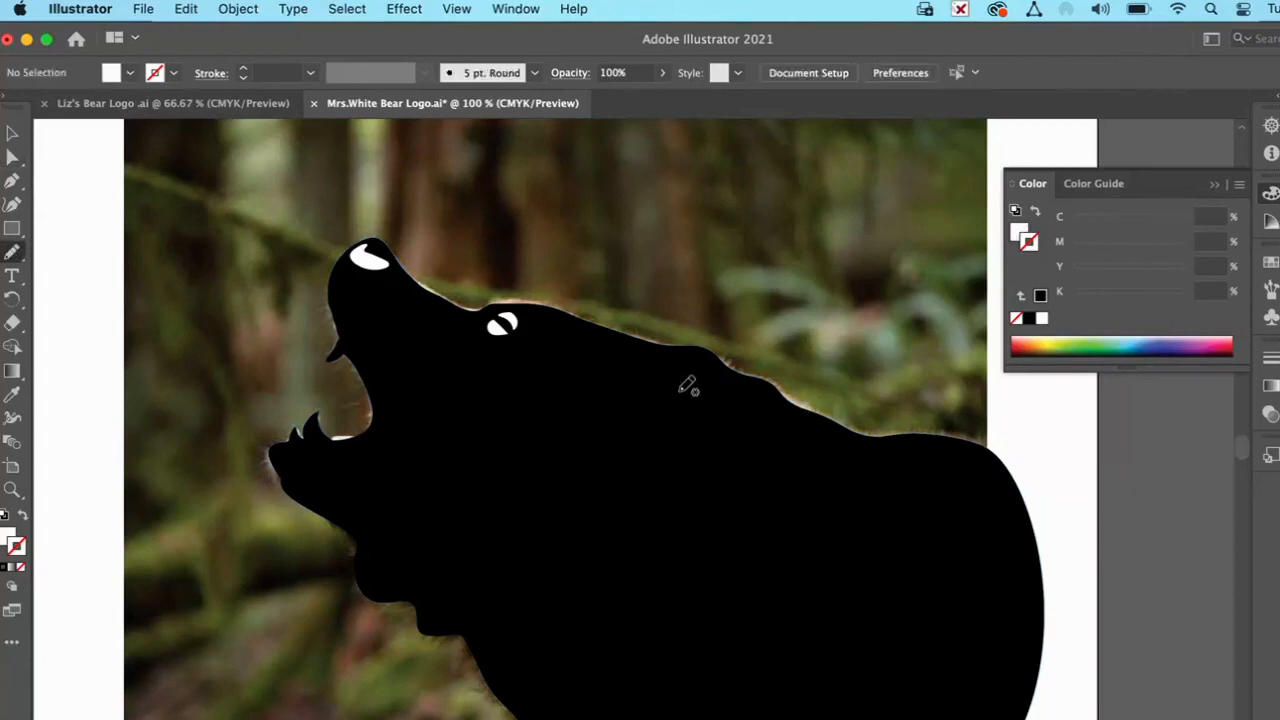
pyautogui.moveTo(670, 368)
pyautogui.mouseDown()
pyautogui.moveTo(707, 362)
pyautogui.moveTo(725, 373)
pyautogui.moveTo(719, 396)
pyautogui.moveTo(688, 415)
pyautogui.moveTo(668, 368)
pyautogui.mouseUp()
pyautogui.click(12, 396)
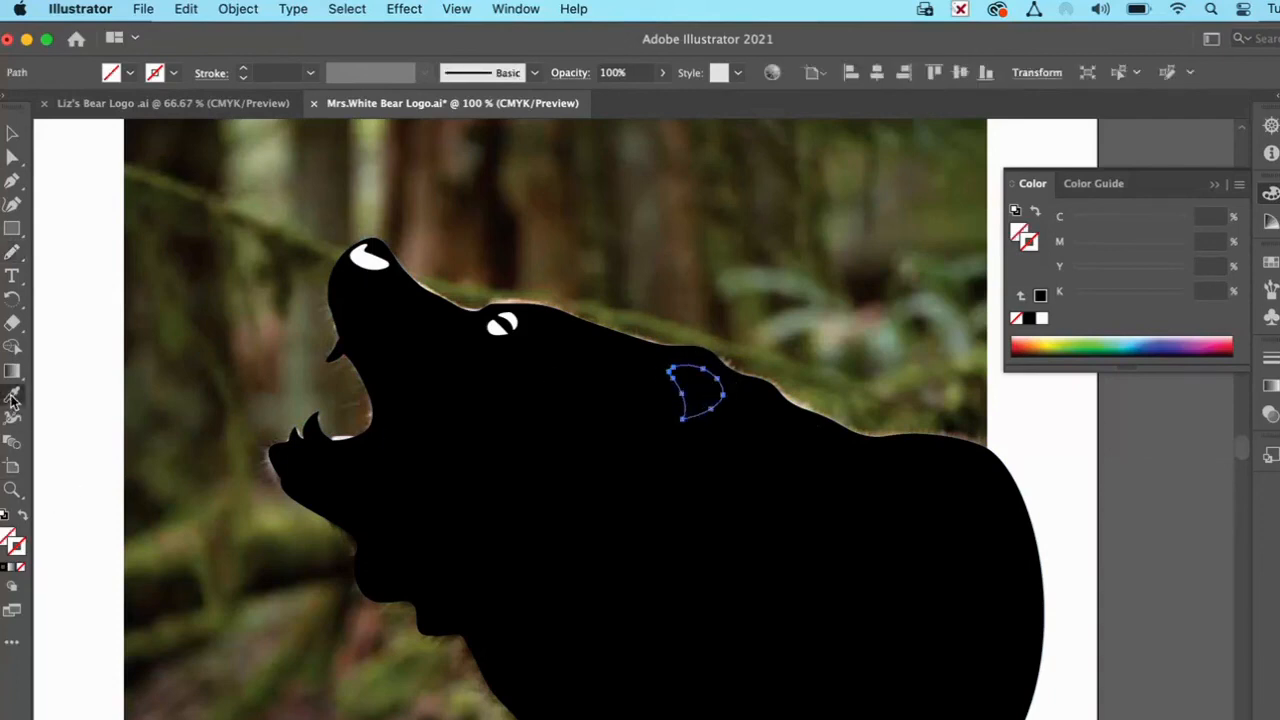
pyautogui.click(496, 327)
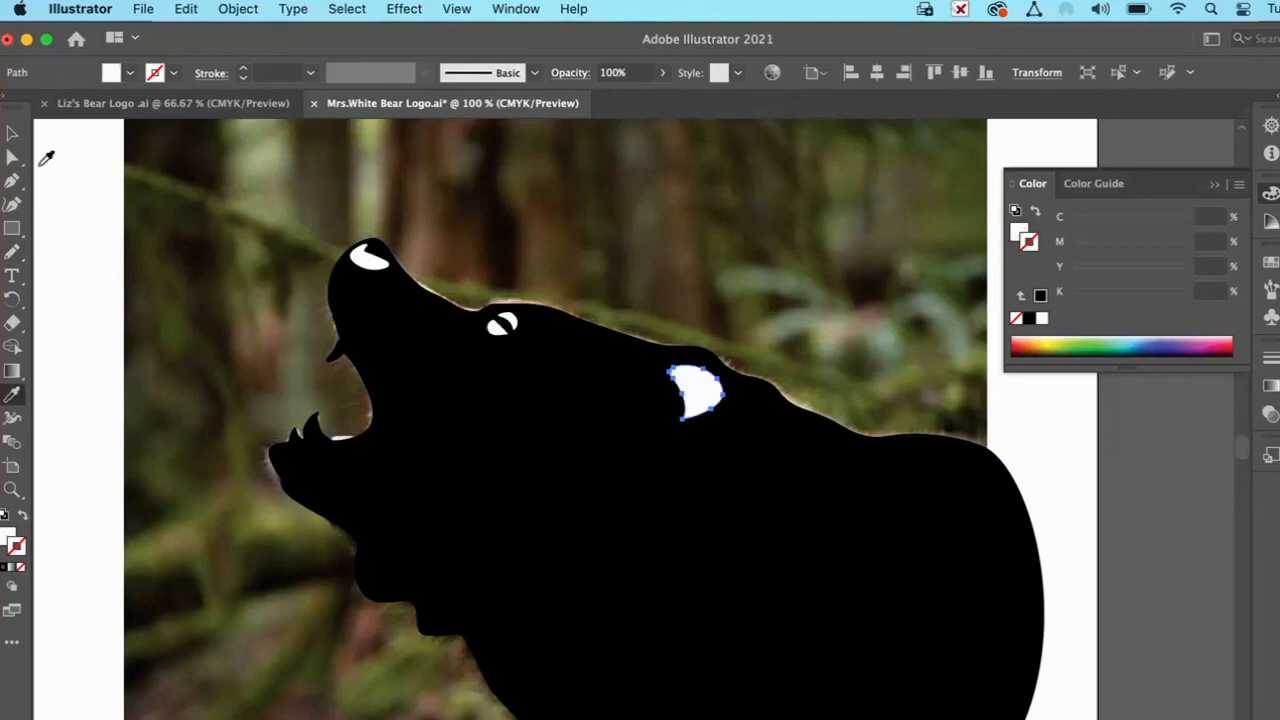
pyautogui.click(12, 152)
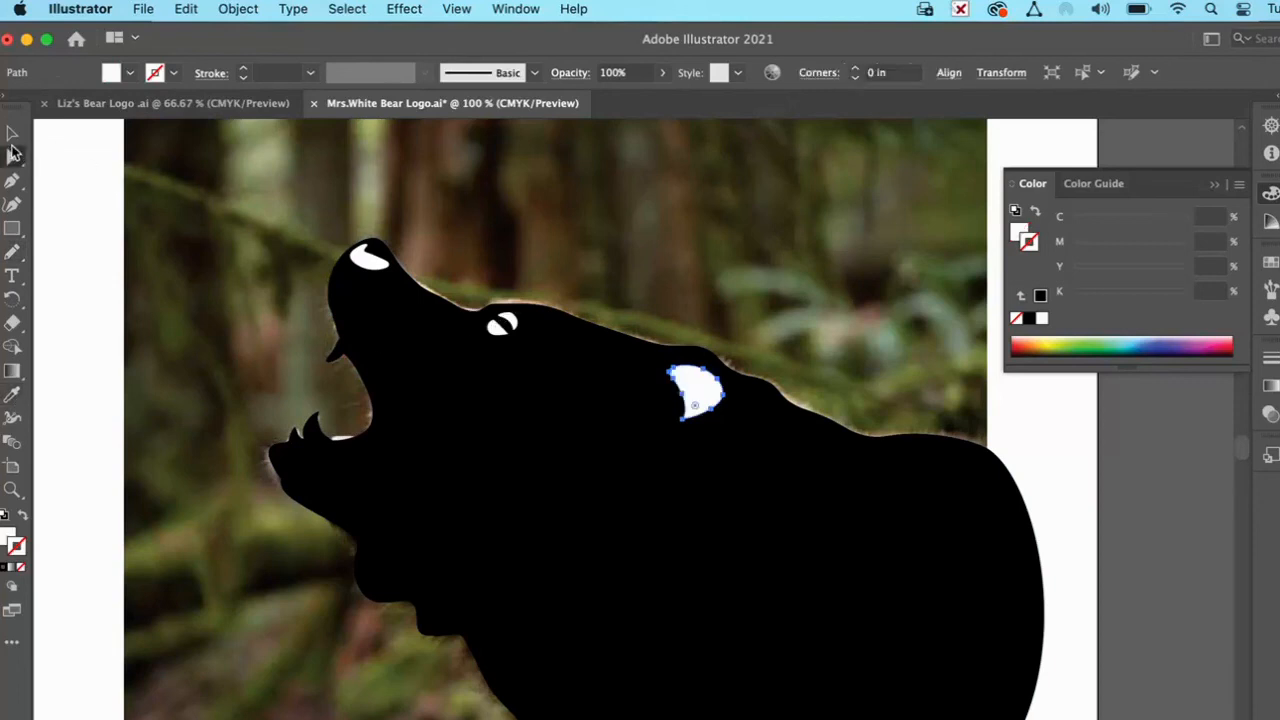
pyautogui.click(112, 356)
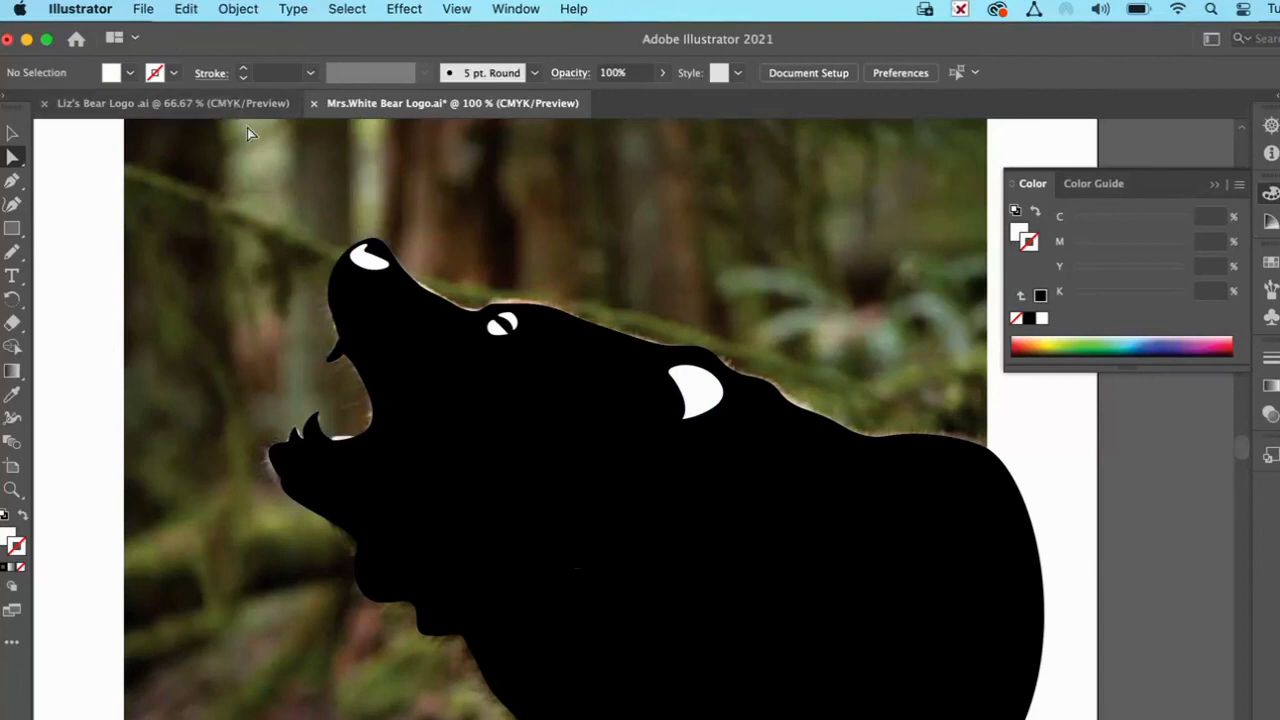
# Step: Save the document, and save it again to the Desktop in Adobe Illustrator (ai) format under its existing name, replacing the old file
pyautogui.press('super+s')
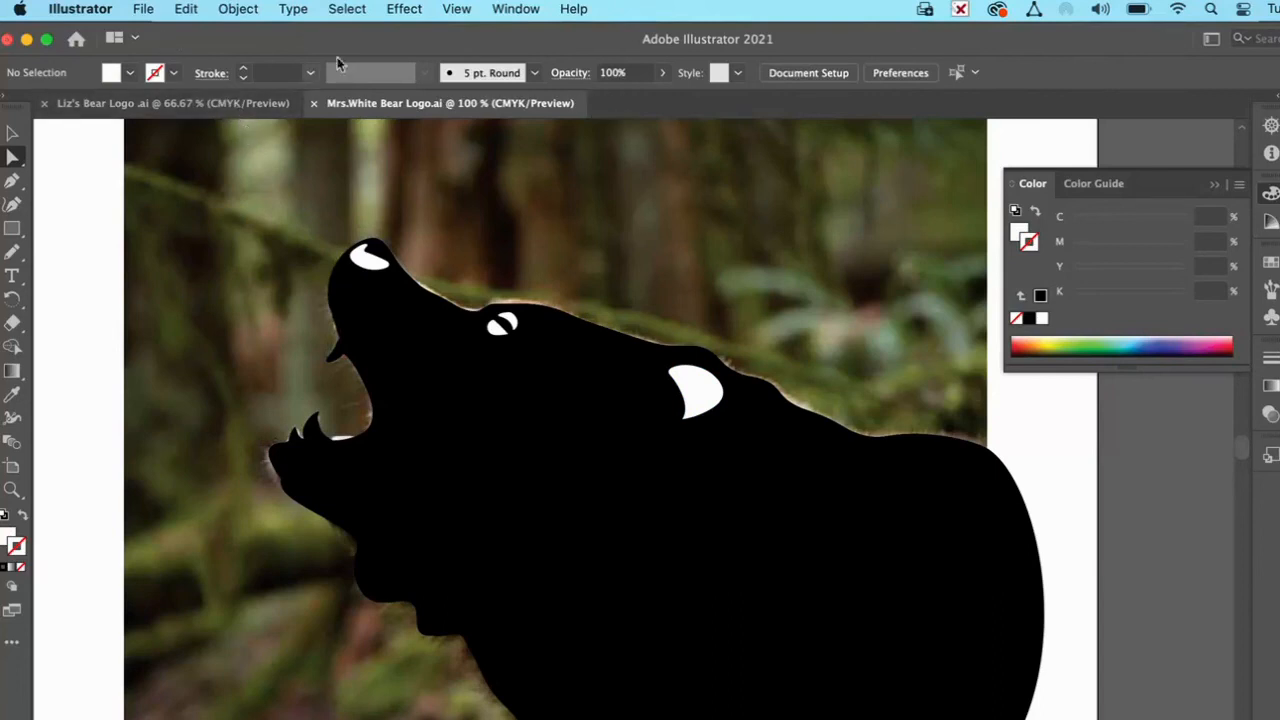
pyautogui.click(145, 9)
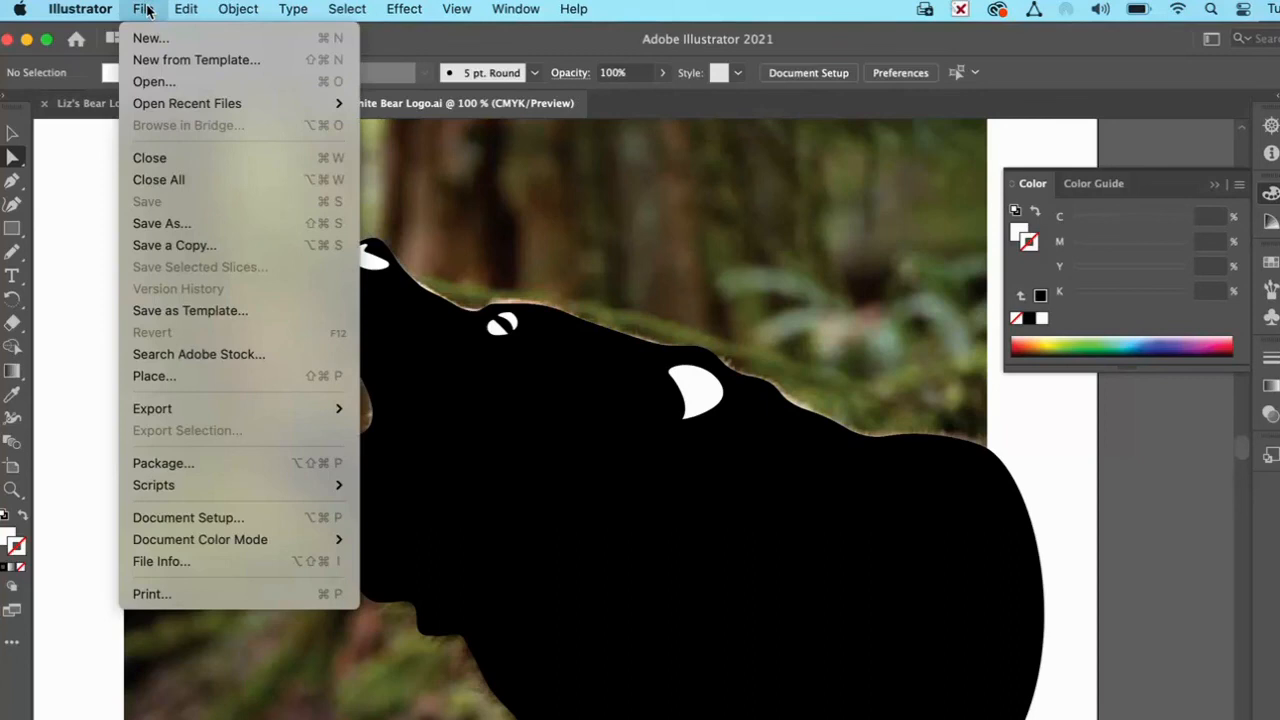
pyautogui.click(174, 223)
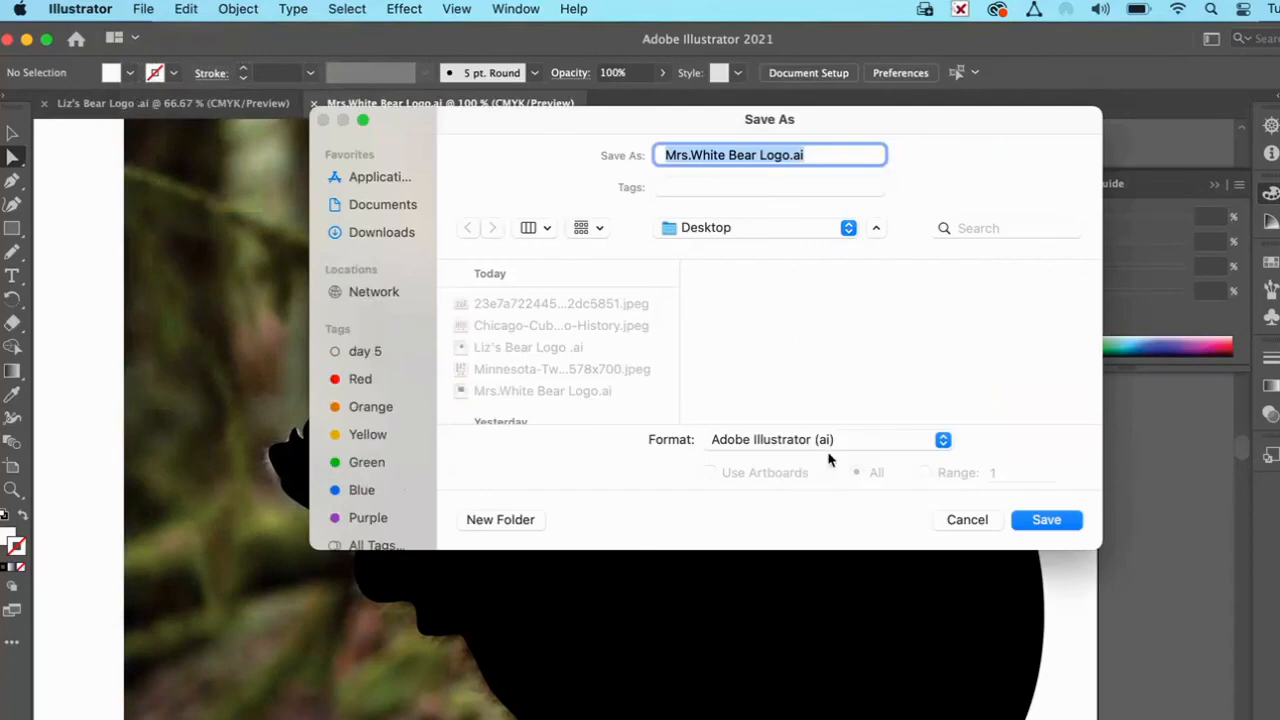
pyautogui.moveTo(791, 157); pyautogui.dragTo(806, 155)
pyautogui.click(1047, 520)
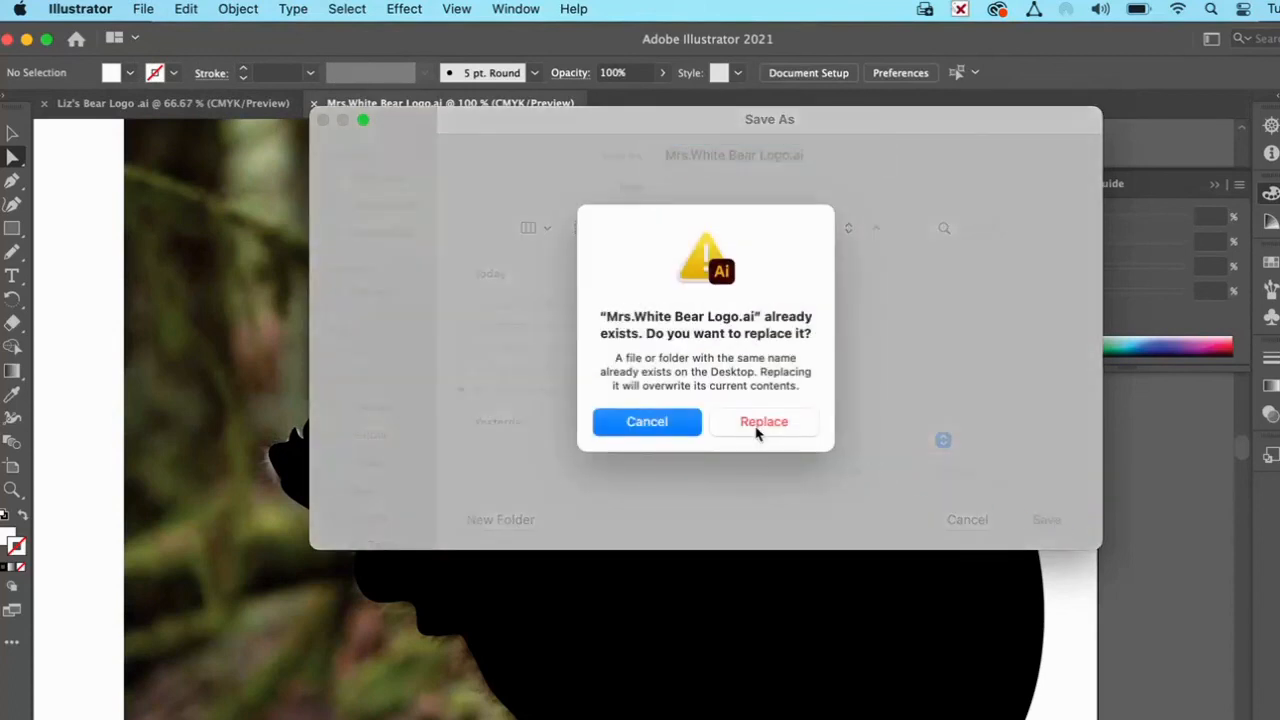
pyautogui.click(760, 424)
pyautogui.click(912, 700)
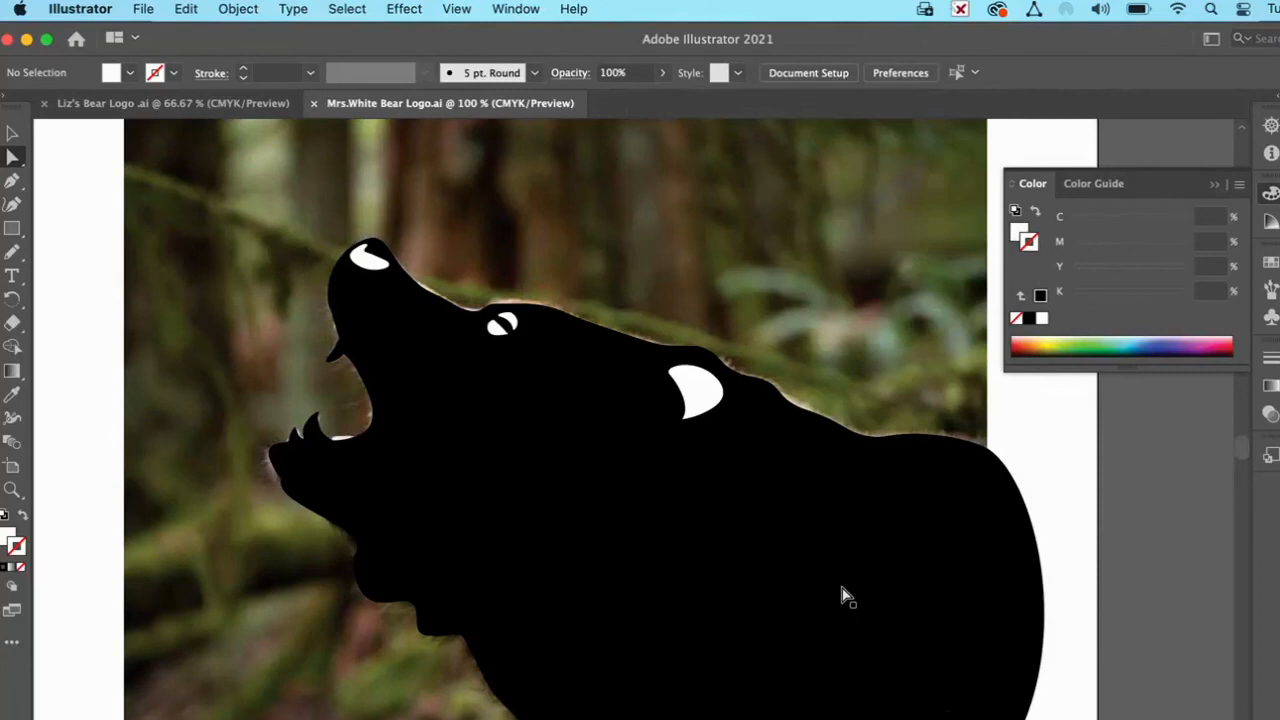
pyautogui.scroll(-5, 842, 590)
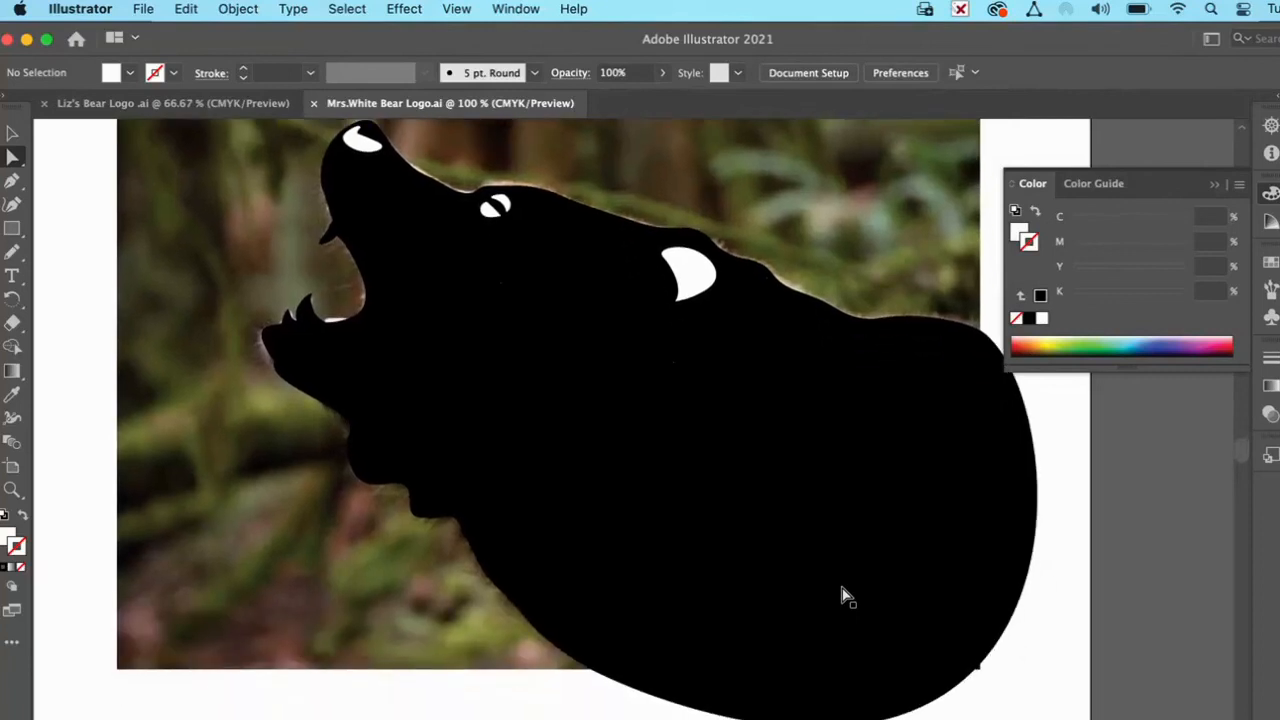